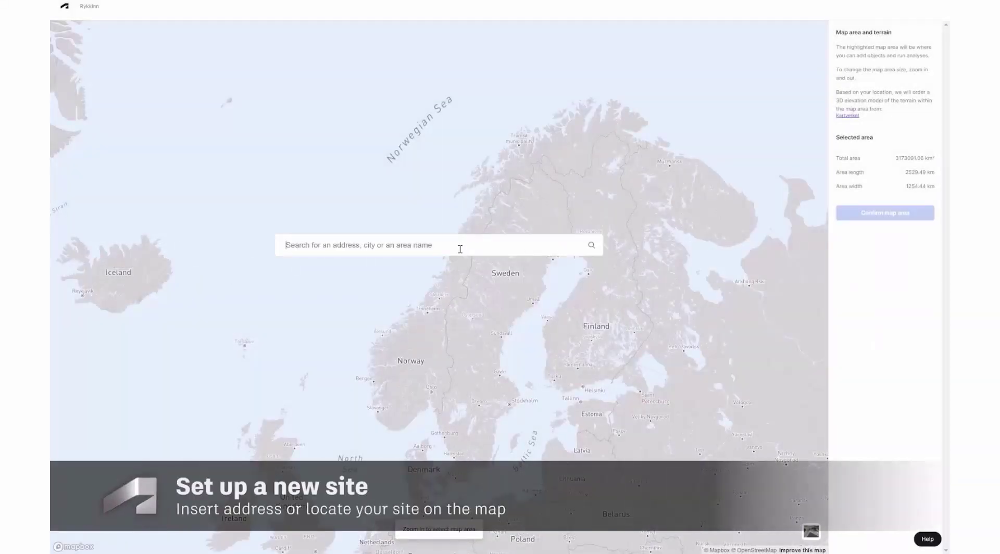
# Search the pasted site address and confirm the 0.67 km² (839 m × 804 m) map area.
pyautogui.click(431, 266)
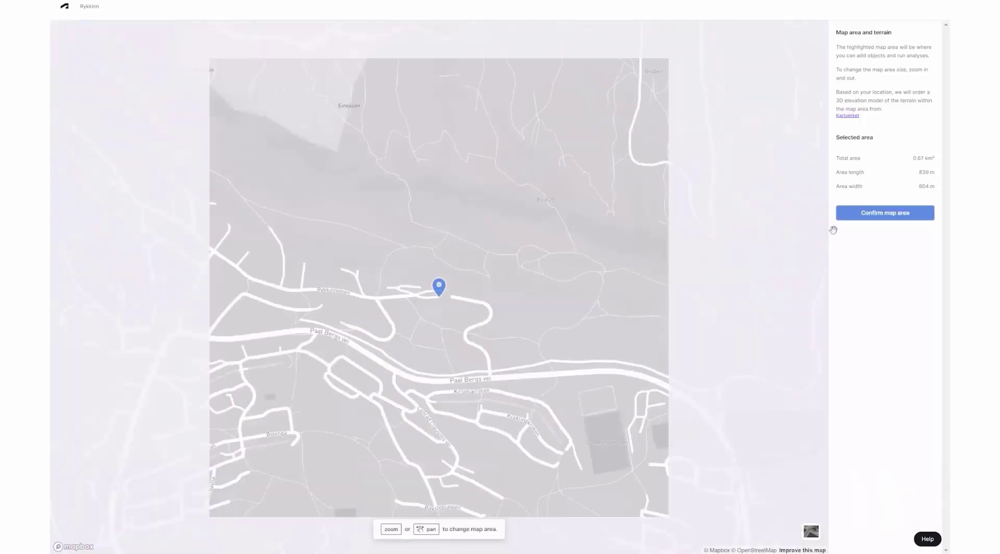
pyautogui.click(886, 214)
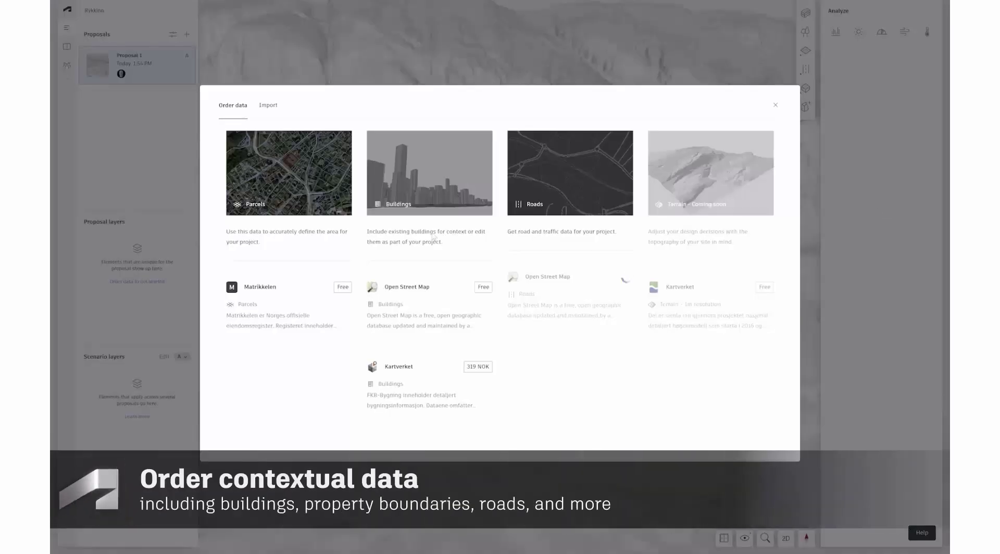
# Order the Matrikkelen property boundary parcels and Open Street Map roads for the site.
pyautogui.click(342, 285)
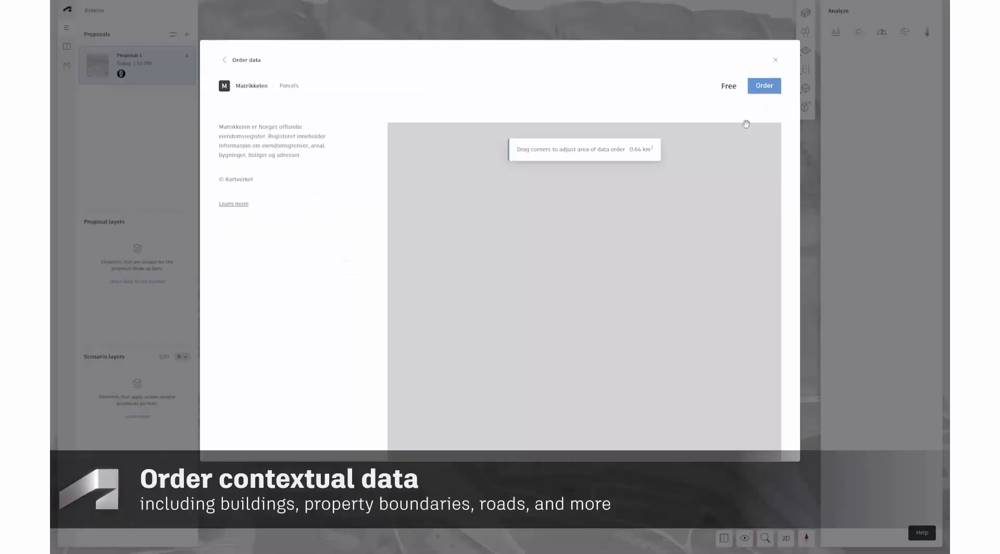
pyautogui.click(764, 85)
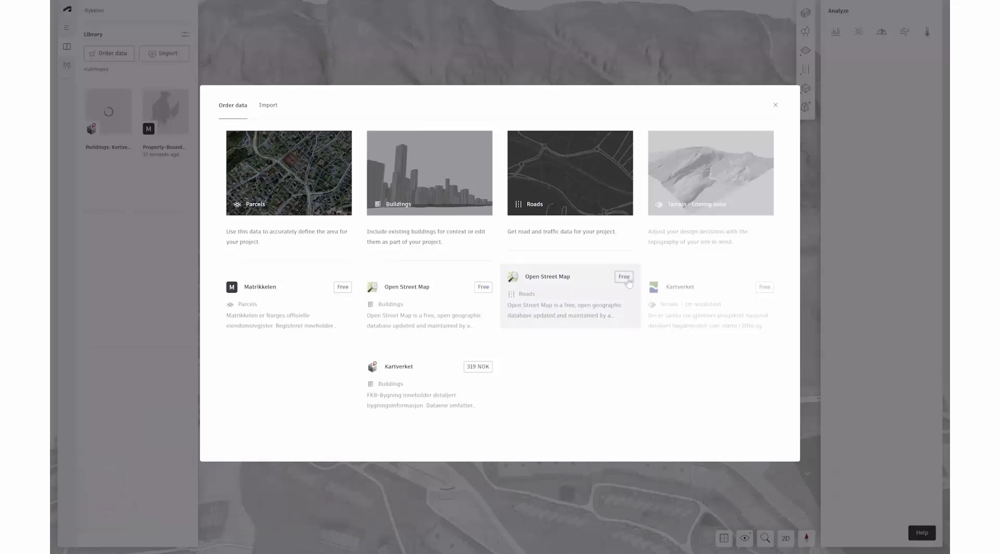
pyautogui.click(627, 280)
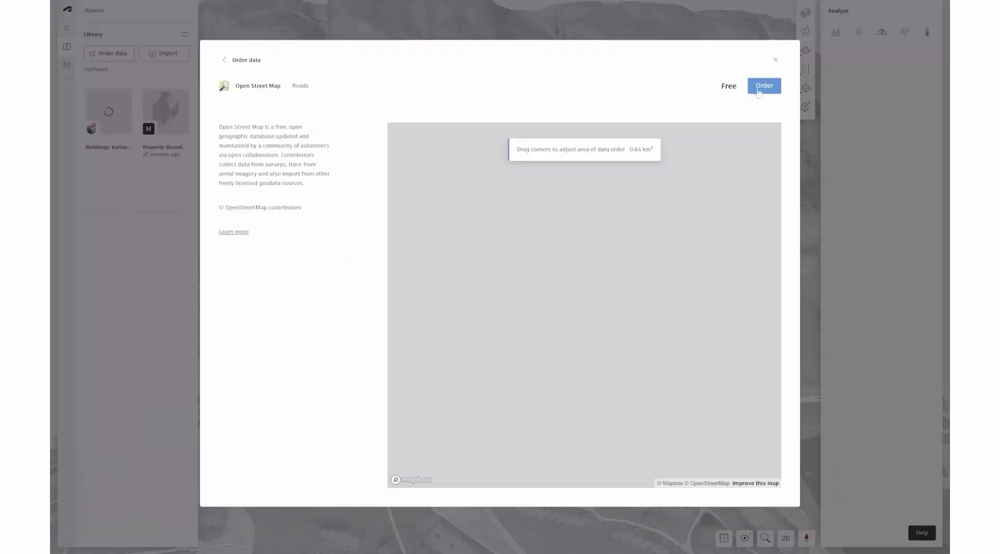
pyautogui.click(762, 88)
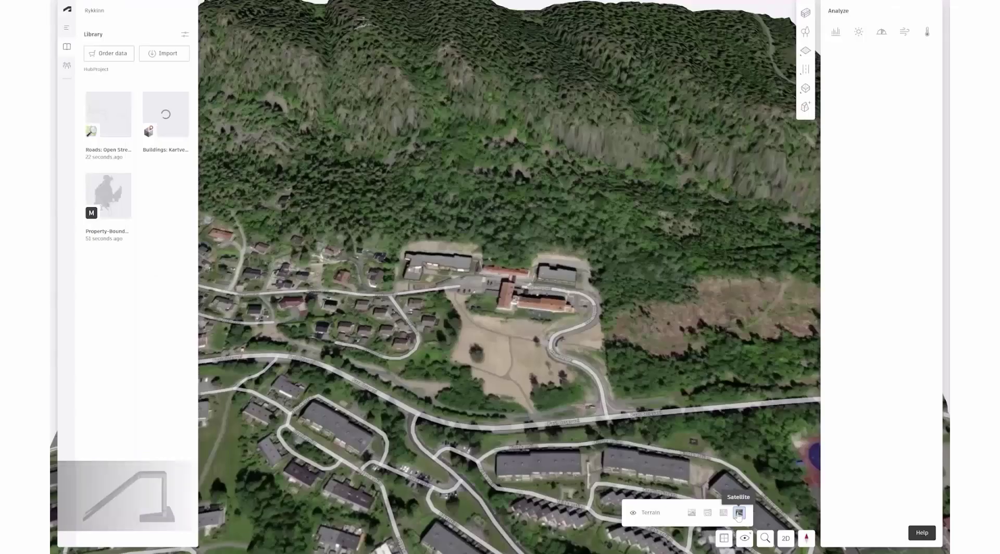
# Add the buildings, show the terrain with satellite imagery, and tilt the view obliquely.
pyautogui.click(723, 514)
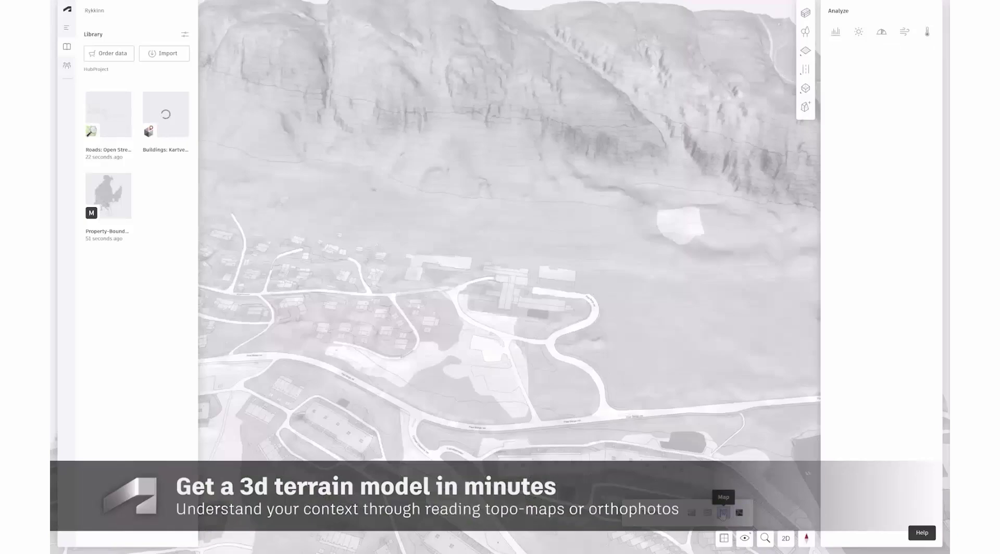
pyautogui.click(708, 514)
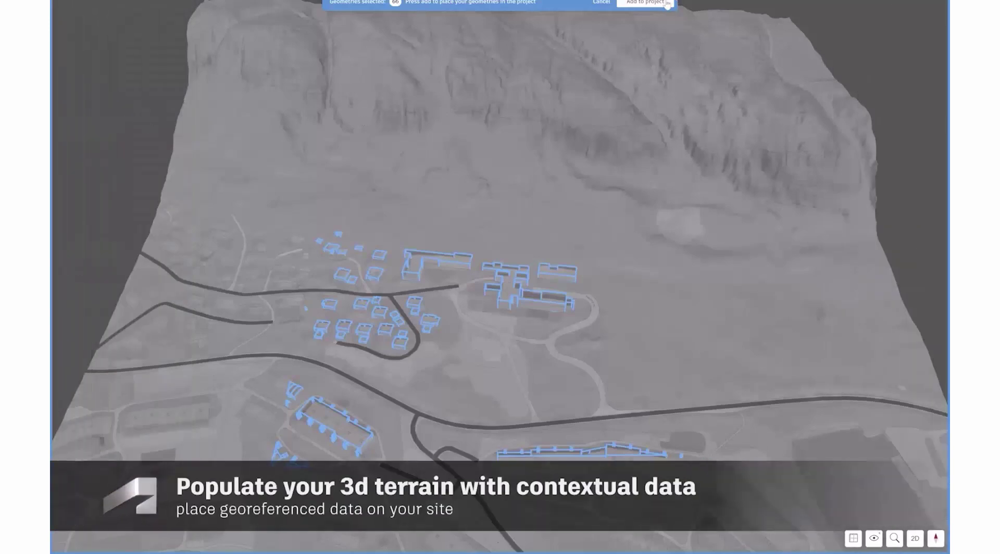
pyautogui.click(667, 3)
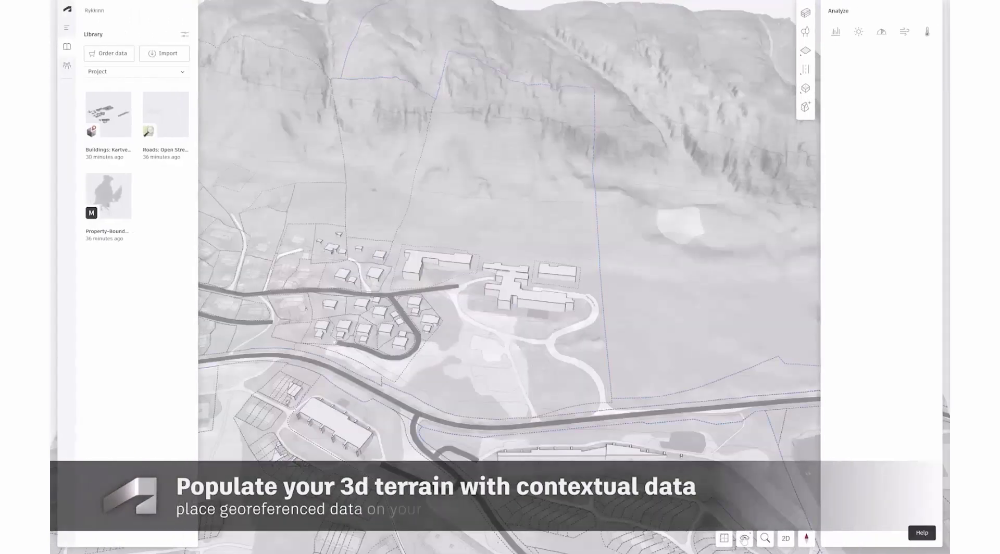
pyautogui.click(744, 539)
pyautogui.click(740, 514)
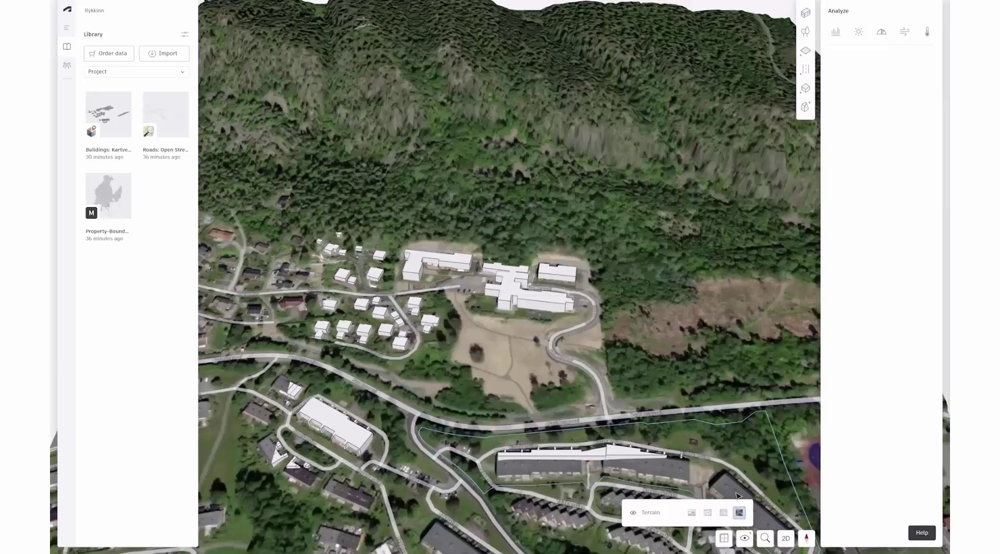
pyautogui.scroll(5, 513, 384)
pyautogui.moveTo(513, 383); pyautogui.dragTo(467, 353, button='right')
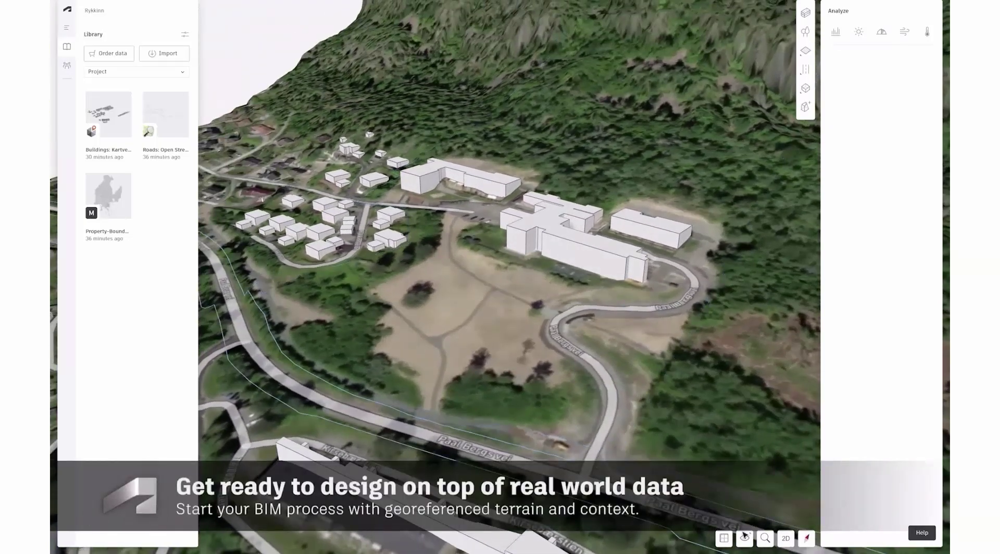
pyautogui.click(744, 540)
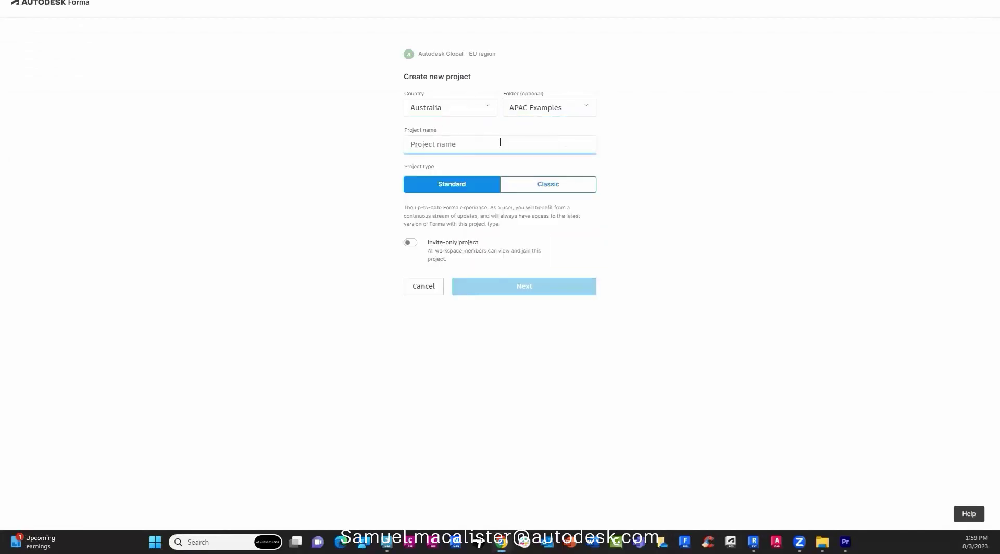
# Name the new project EAP SYDNEY SIMPLE and continue to map selection.
pyautogui.click(500, 142)
pyautogui.write('EAP SYDNEY SIMPLE')
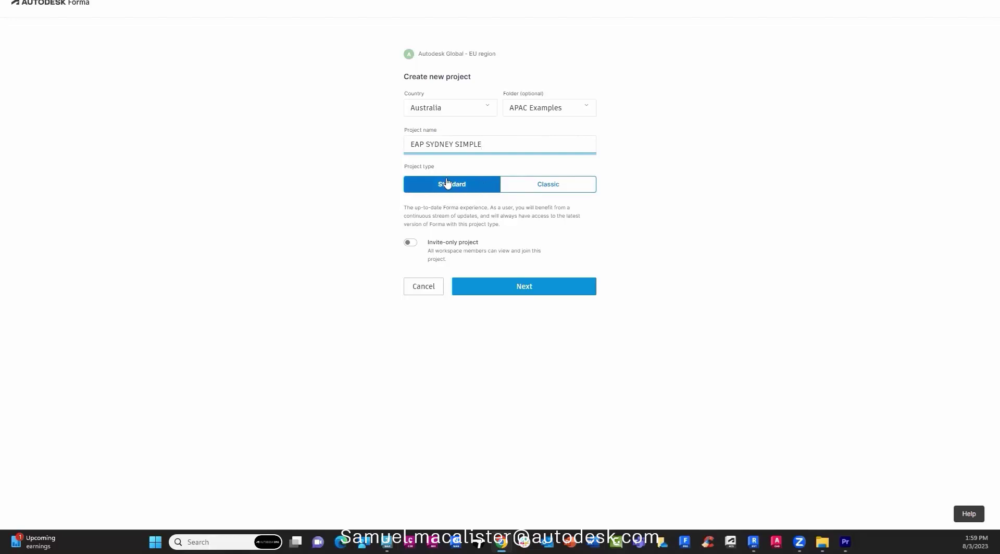
pyautogui.click(525, 286)
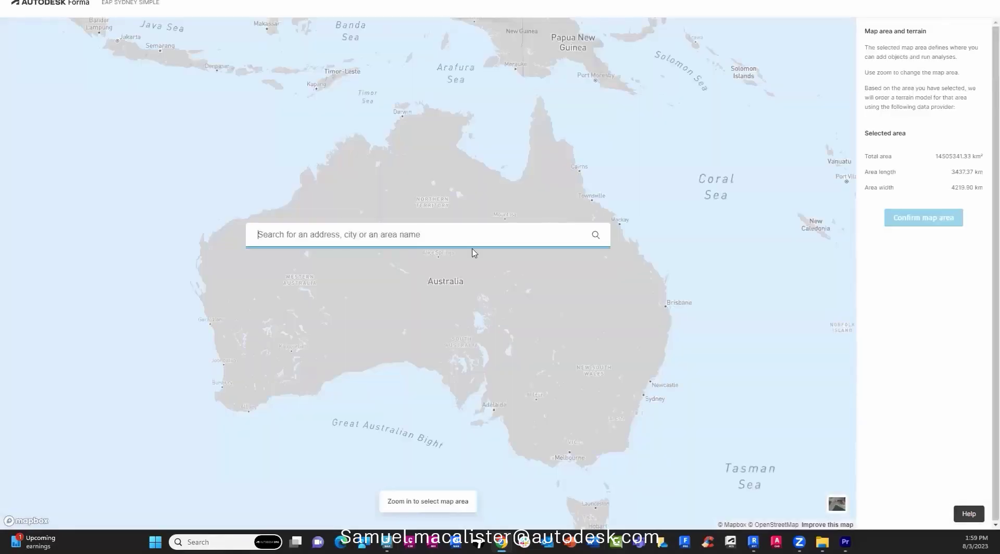
# Search SYDNEY and confirm a map area shifted over Sydney Harbour.
pyautogui.write('SYDNEY')
pyautogui.click(384, 255)
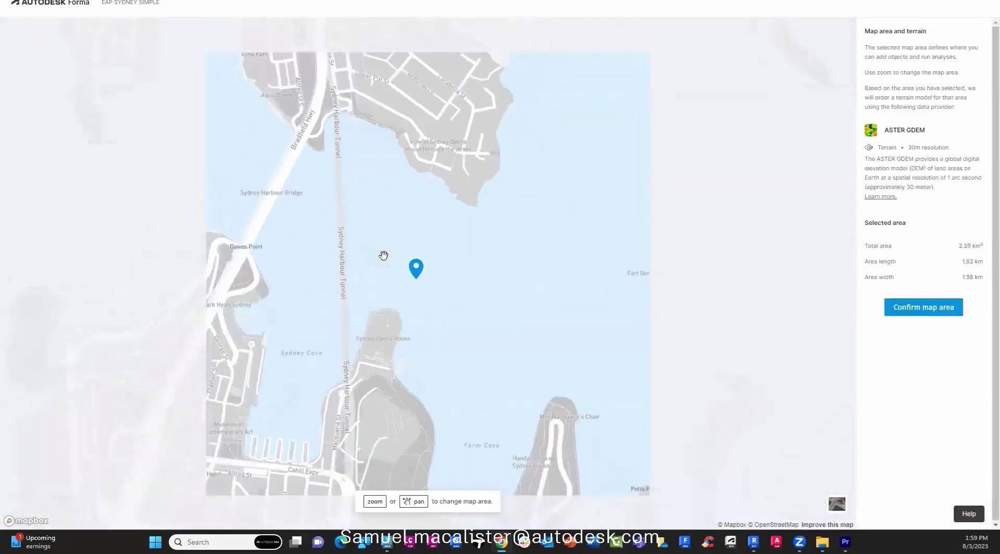
pyautogui.moveTo(428, 274); pyautogui.dragTo(449, 252)
pyautogui.click(907, 305)
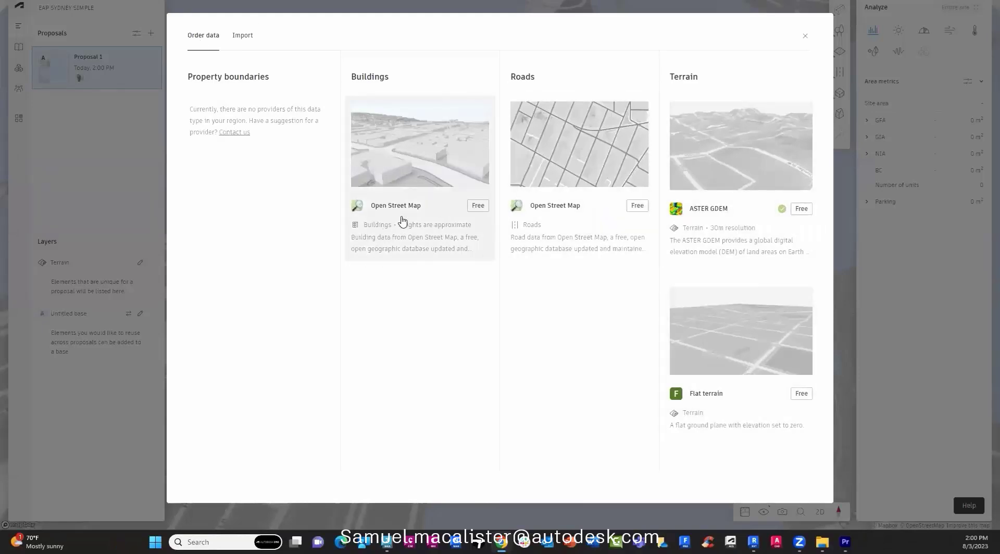
# Order flat terrain and open 01 SYDNEY SITE.obj for import.
pyautogui.click(802, 393)
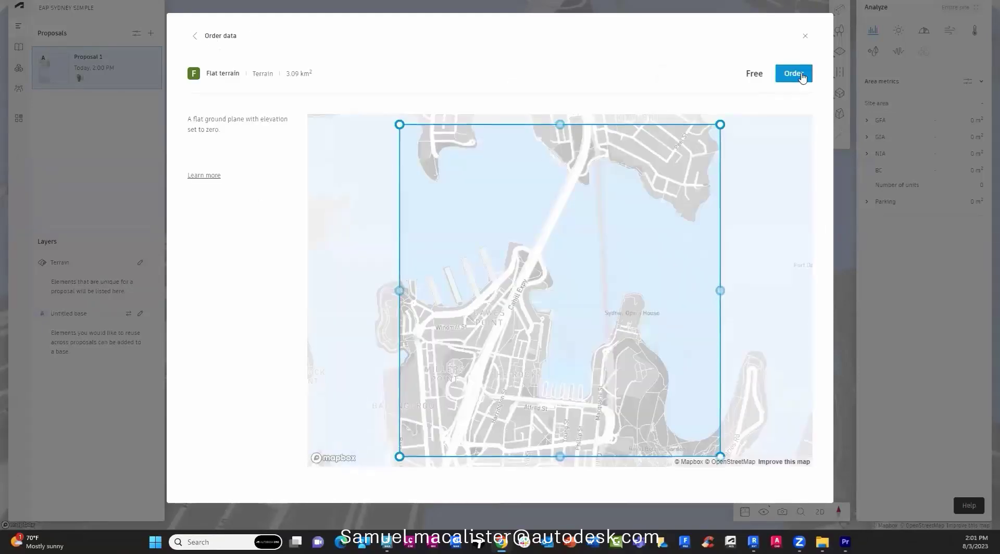
pyautogui.click(230, 36)
pyautogui.click(242, 35)
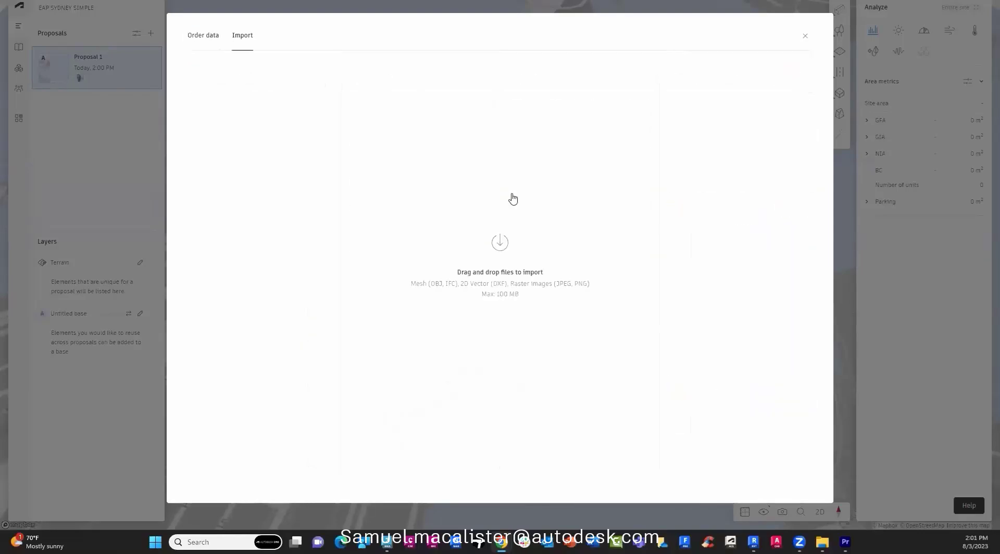
pyautogui.click(508, 249)
pyautogui.click(150, 17)
pyautogui.click(315, 311)
# Set the import units to Millimeters and review the coordinate system list.
pyautogui.click(279, 128)
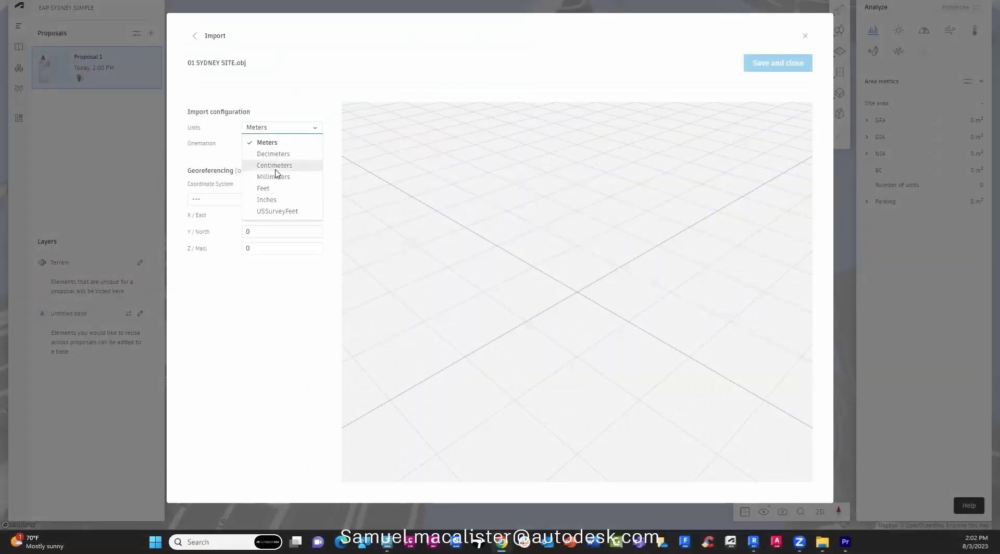
pyautogui.click(275, 177)
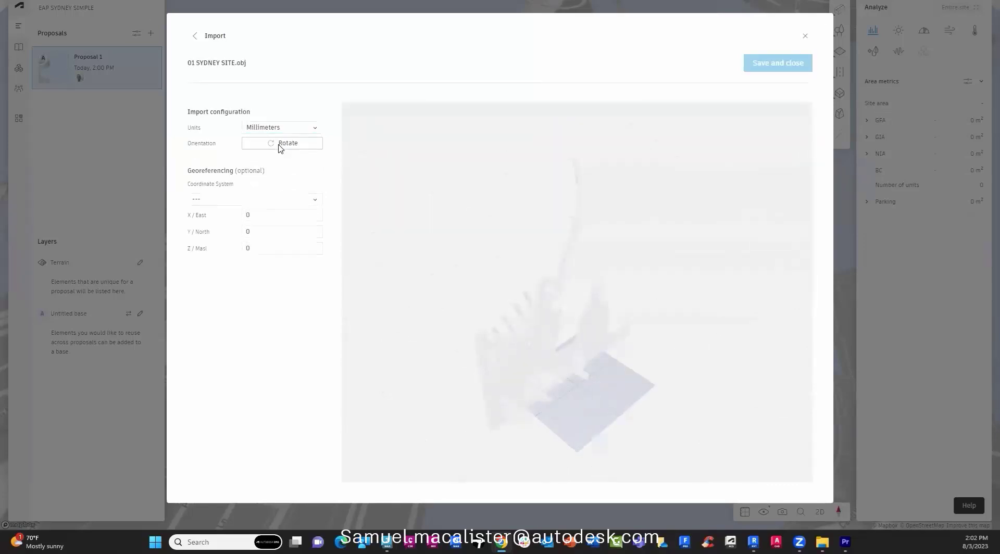
pyautogui.click(202, 200)
pyautogui.scroll(-5, 239, 270)
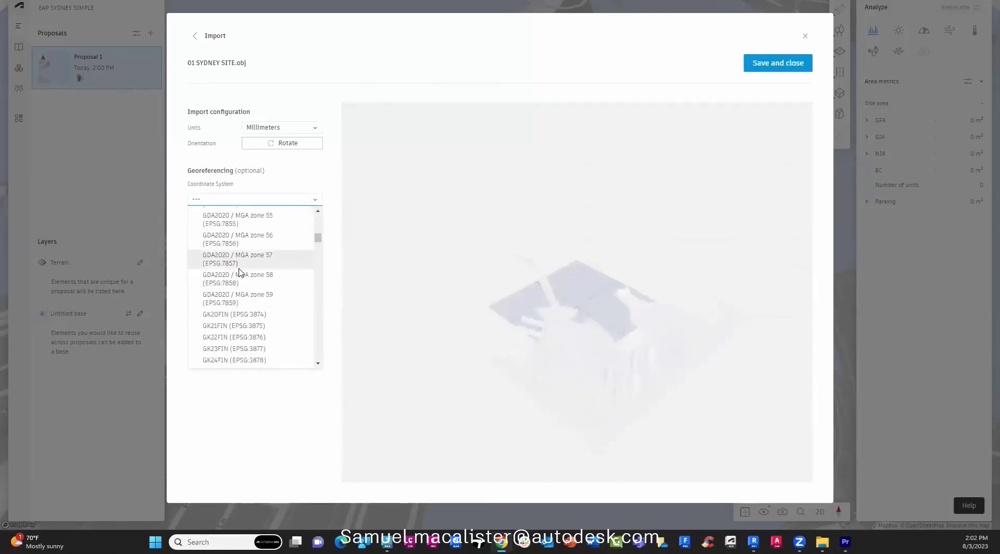
# Save the Sydney import and preview the ASTER terrain data in the project library.
pyautogui.click(284, 171)
pyautogui.click(761, 63)
pyautogui.click(27, 49)
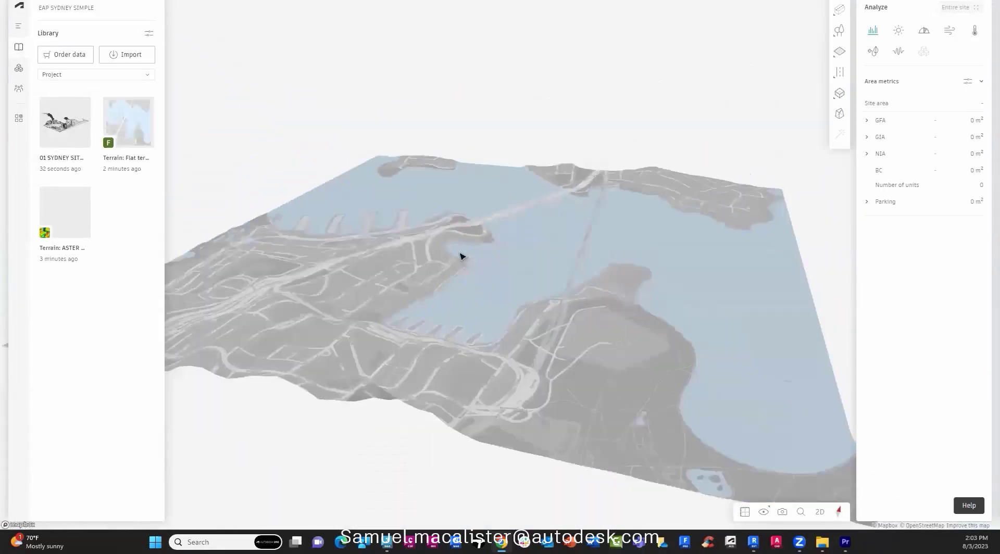
pyautogui.moveTo(461, 257); pyautogui.dragTo(299, 269, button='right')
pyautogui.click(86, 256)
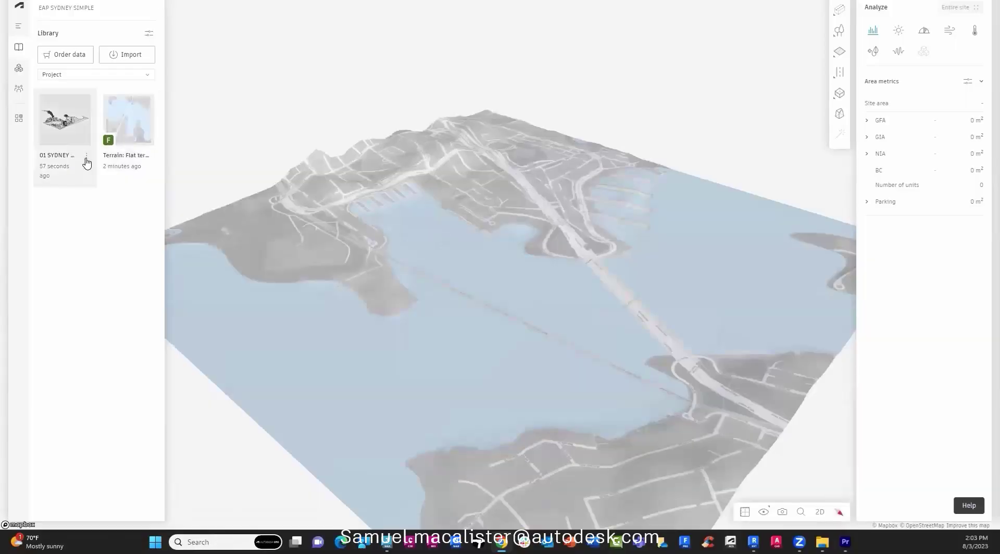
# Place the imported Sydney site model and the flat terrain into the scene.
pyautogui.click(86, 158)
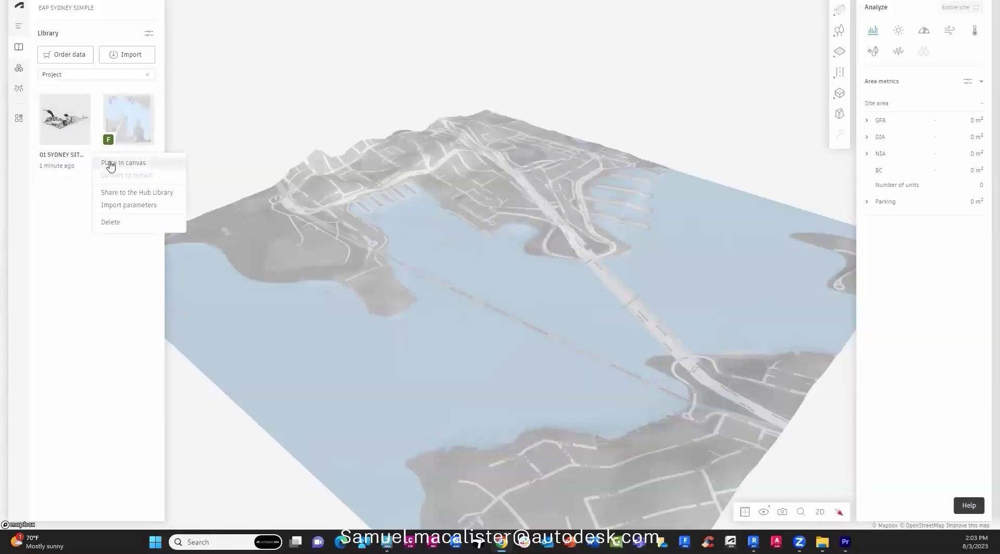
pyautogui.click(107, 164)
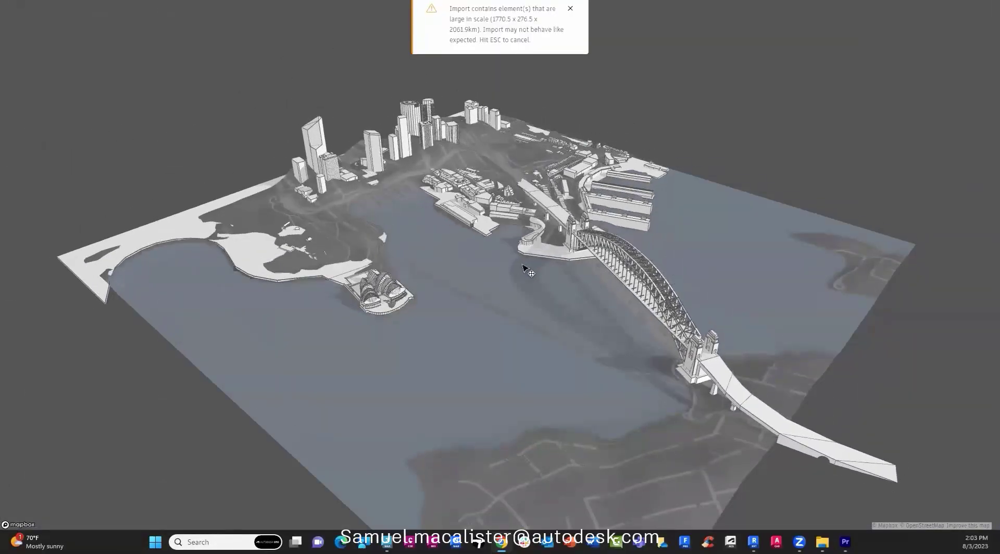
pyautogui.click(535, 272)
pyautogui.click(149, 156)
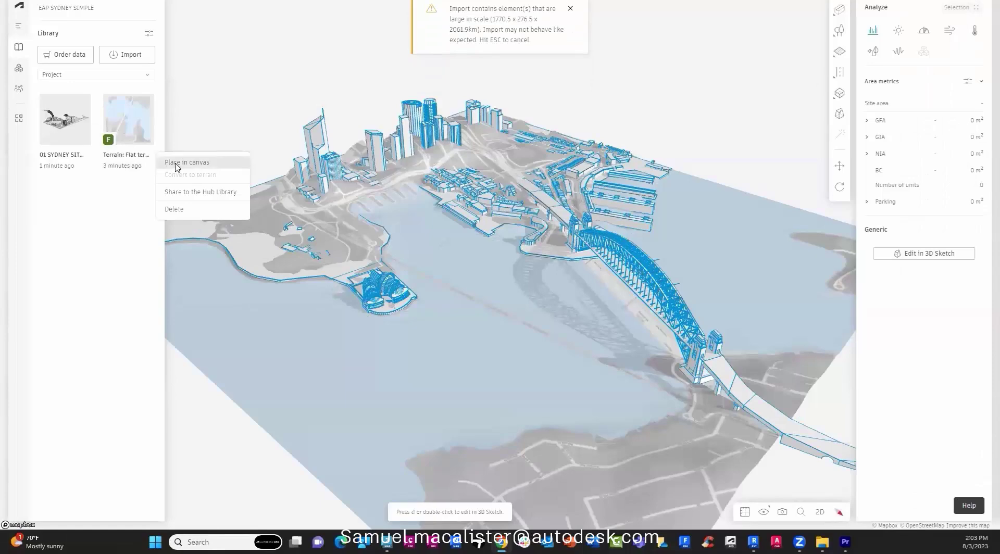
pyautogui.click(175, 164)
pyautogui.scroll(-10, 400, 309)
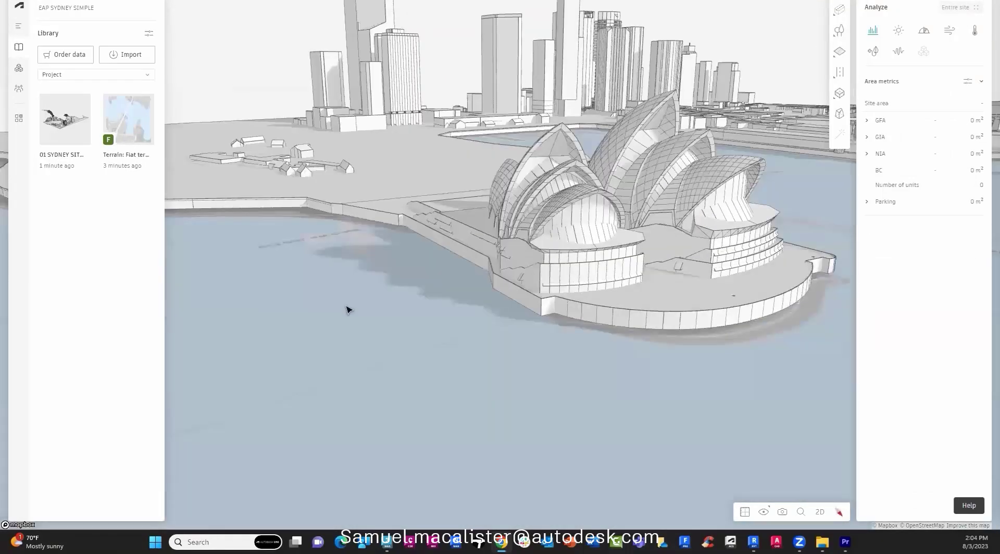
# Check the selected Sydney model in top-down plan view, then return to 3D perspective.
pyautogui.click(348, 309)
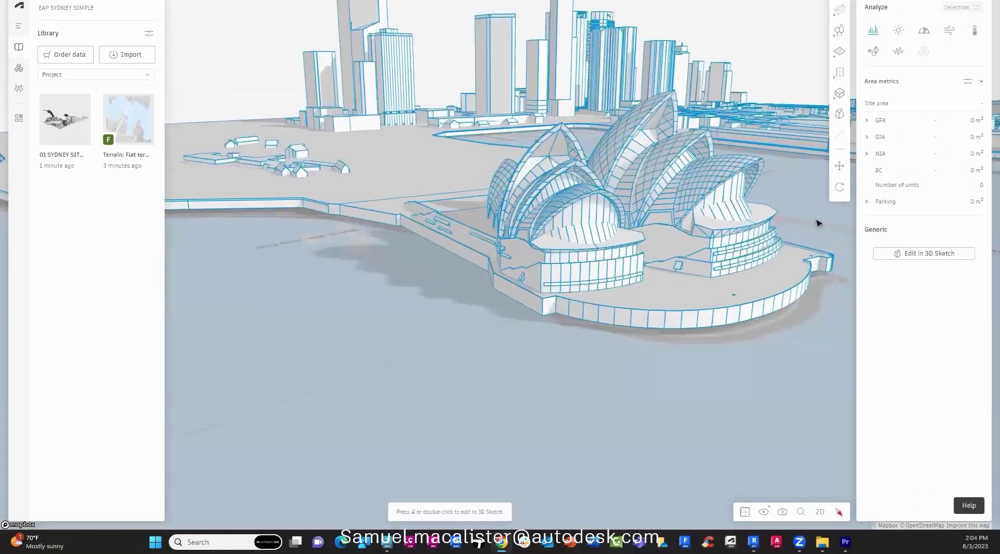
pyautogui.click(745, 512)
pyautogui.click(695, 485)
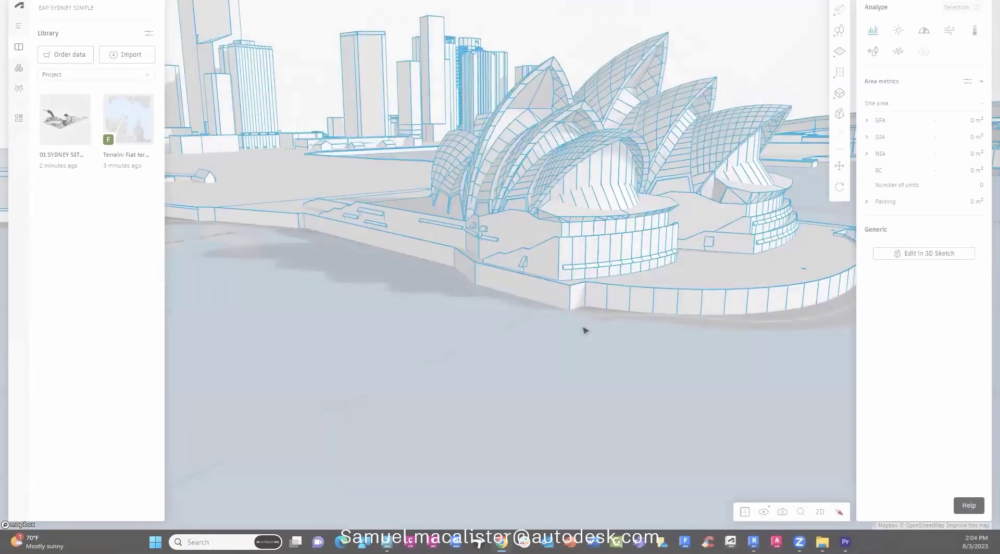
pyautogui.click(820, 512)
pyautogui.rightClick(632, 152)
pyautogui.scroll(-10, 632, 172)
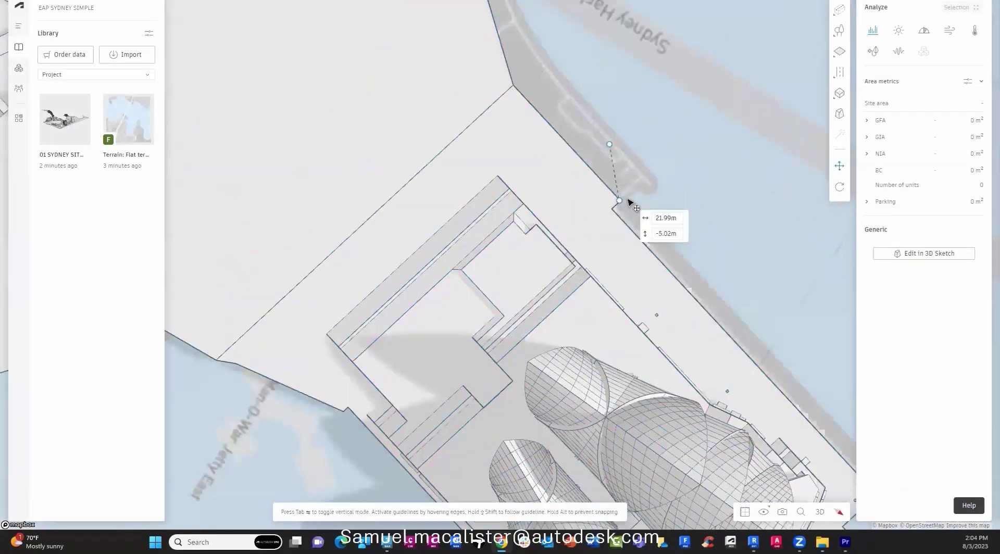
pyautogui.press('Escape')
pyautogui.click(820, 512)
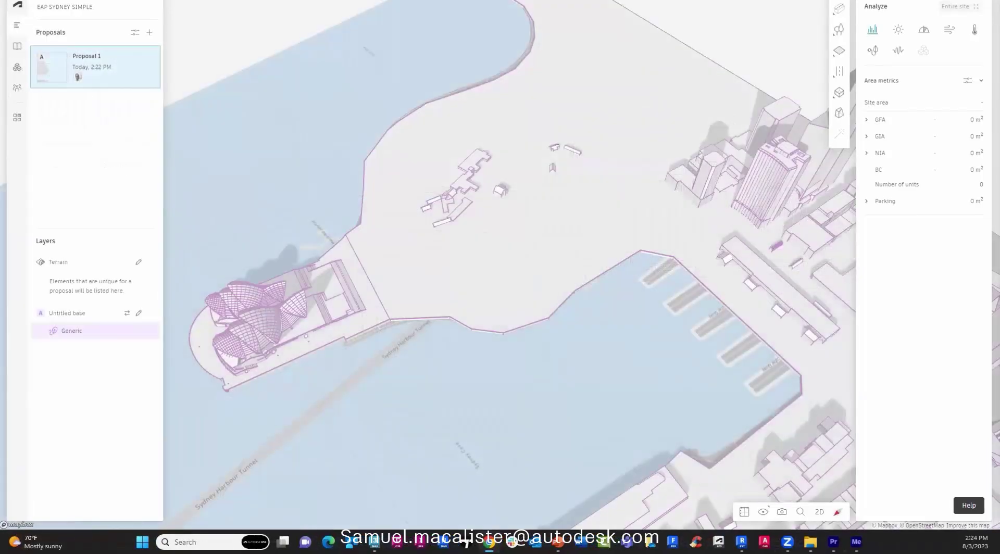
# Hide the Generic context buildings and set up a freeform site-limit outline in top view.
pyautogui.click(151, 331)
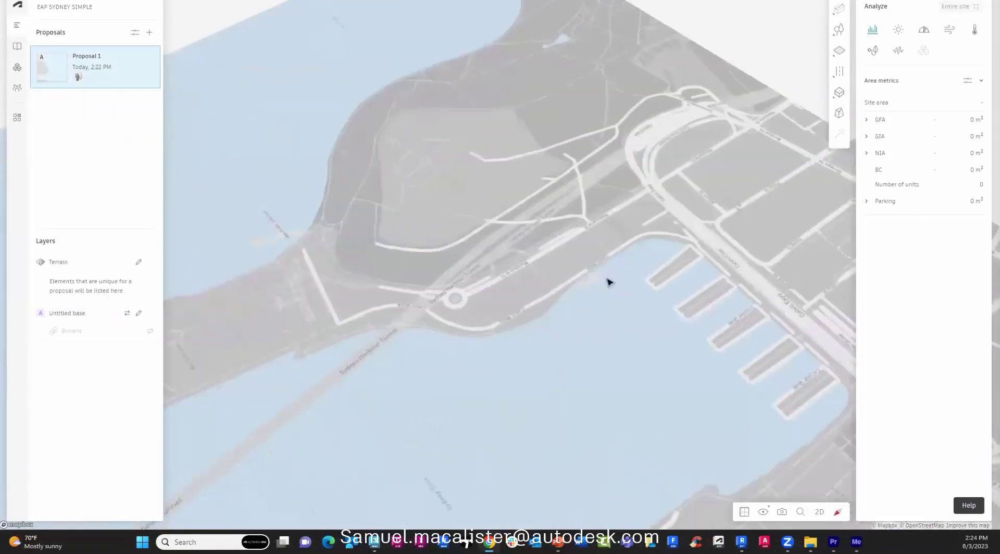
pyautogui.scroll(3, 607, 279)
pyautogui.click(839, 94)
pyautogui.click(750, 71)
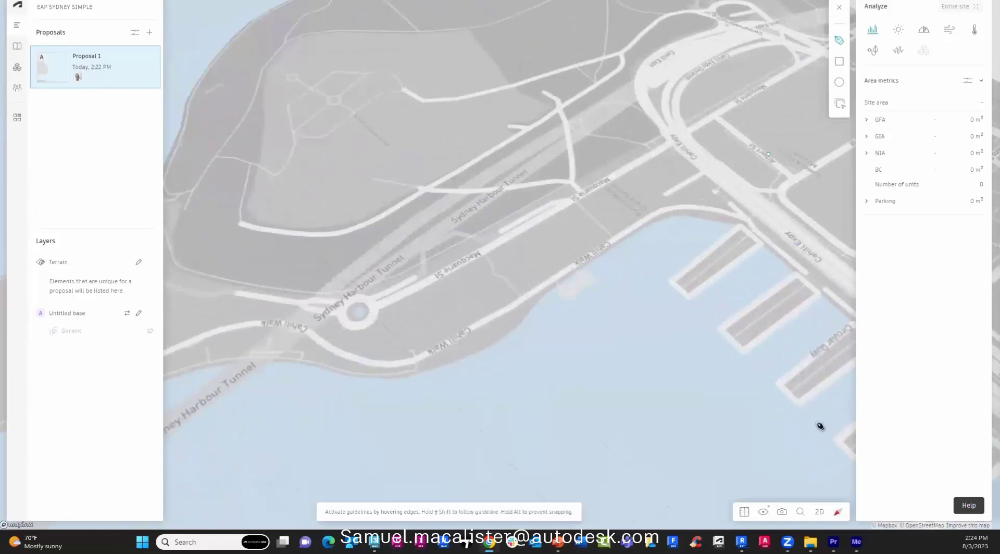
pyautogui.click(820, 512)
# Draw a 270 m × 40 m site limit rectangle and name it SITE 1.
pyautogui.click(386, 311)
pyautogui.write('270m')
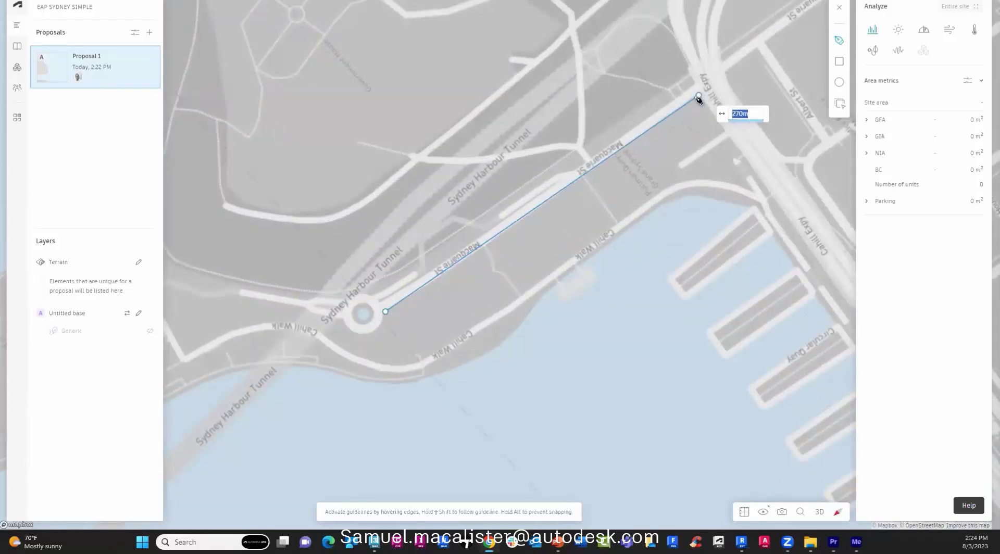
pyautogui.click(699, 96)
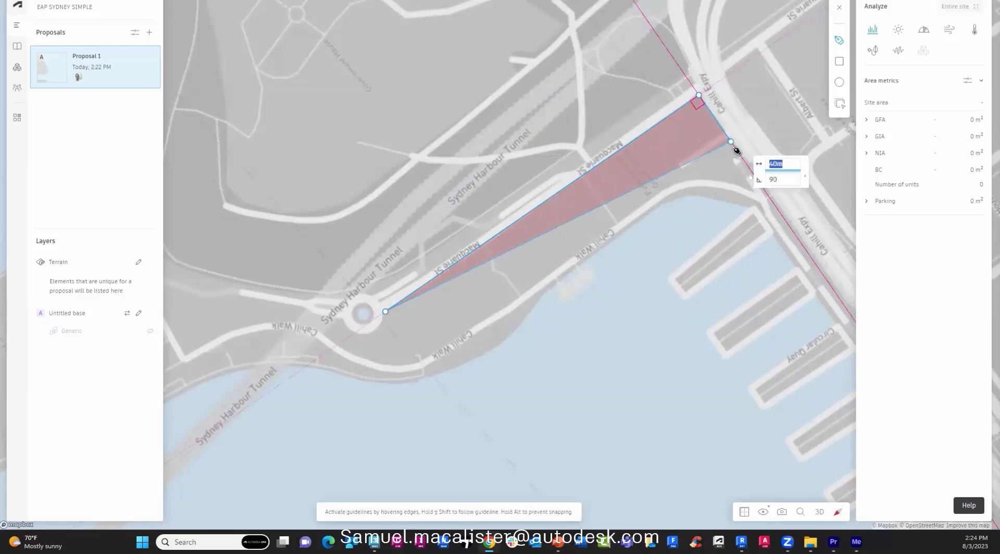
pyautogui.click(732, 142)
pyautogui.click(417, 358)
pyautogui.press('Return')
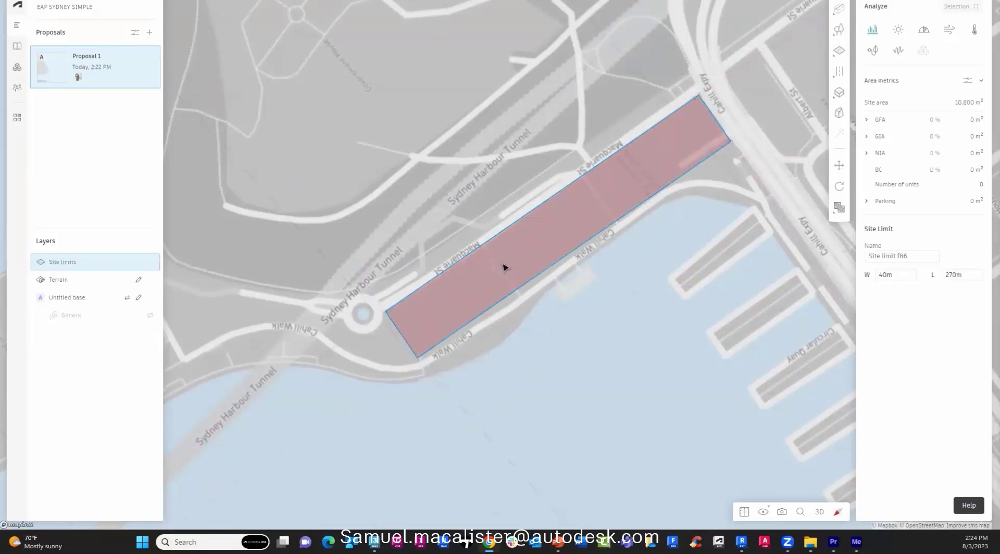
pyautogui.write('SITE 1')
pyautogui.press('Return')
# Begin a zone inside the site by placing its first two corners.
pyautogui.click(839, 51)
pyautogui.click(753, 89)
pyautogui.click(542, 204)
pyautogui.click(574, 249)
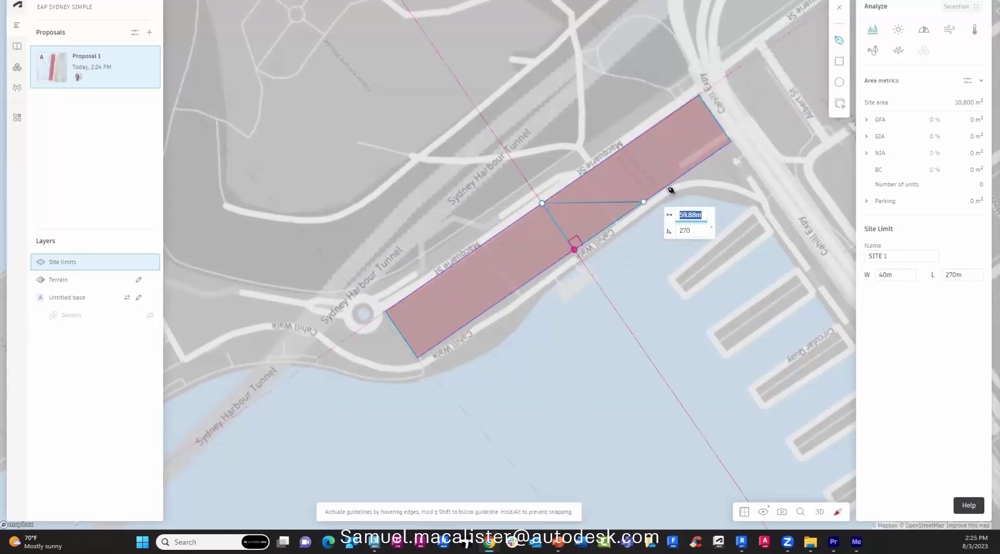
# Complete the 100 m long zone and name it COMMERCIA.
pyautogui.click(660, 124)
pyautogui.click(905, 259)
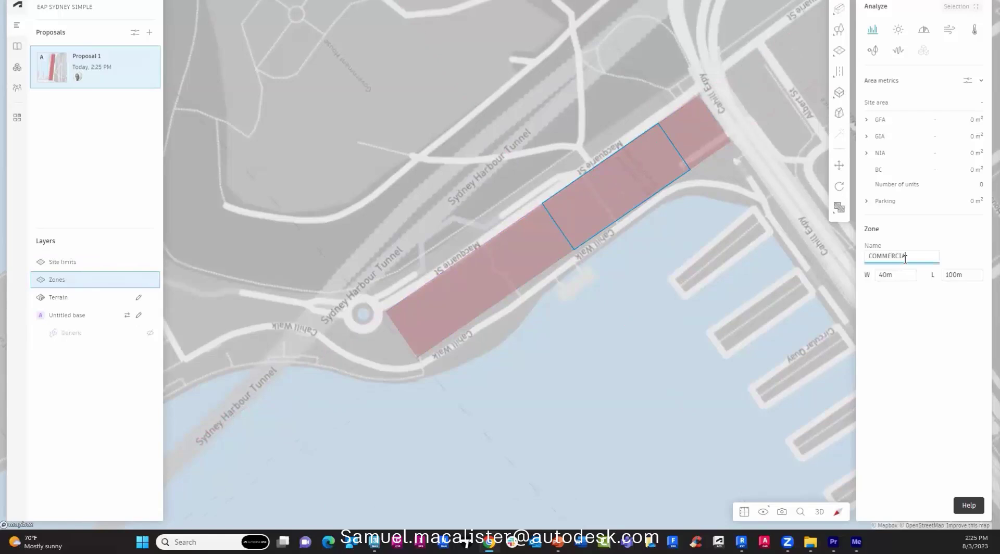
pyautogui.write('COMMERCIA')
pyautogui.click(728, 238)
# Draw a 135 m long, 60 m high constraint volume from the site's end corner.
pyautogui.moveTo(840, 51)
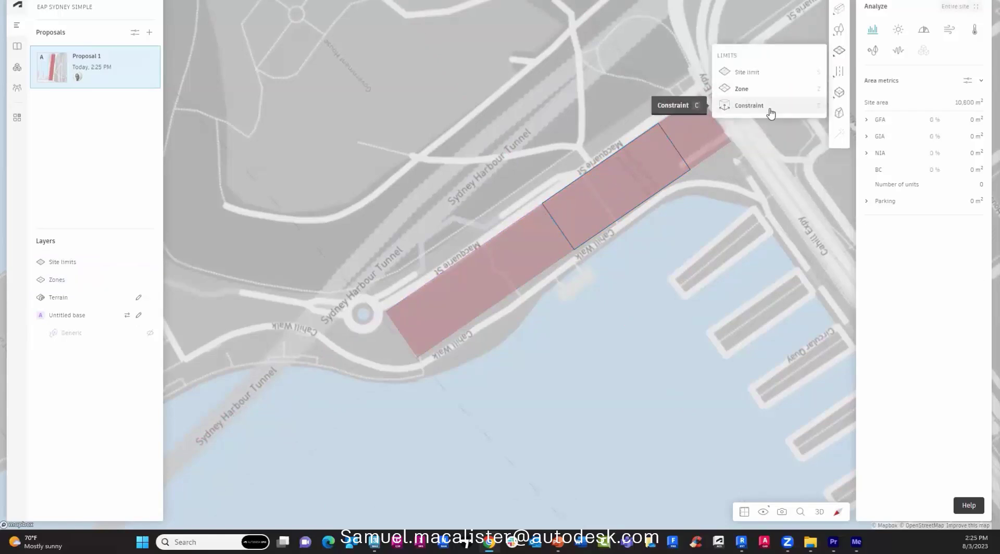
pyautogui.click(820, 512)
pyautogui.moveTo(840, 89)
pyautogui.click(748, 149)
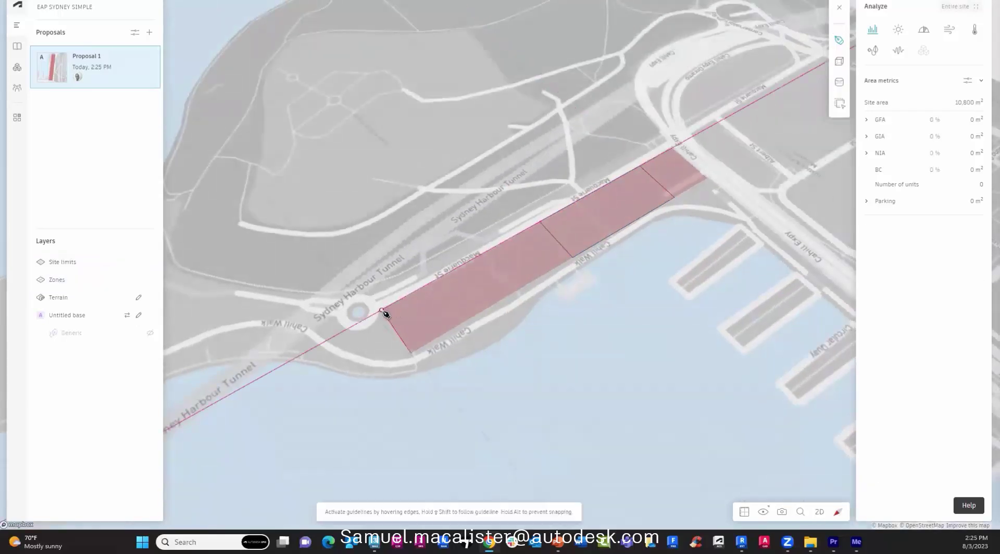
pyautogui.click(396, 358)
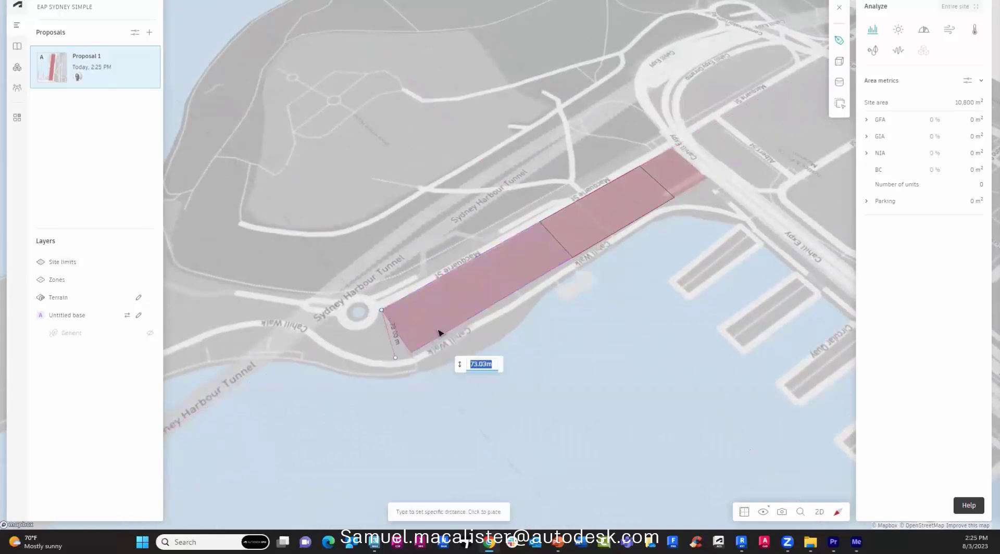
pyautogui.click(439, 332)
# Add a second 40 m wide constraint volume, 80 m tall, at the far corner.
pyautogui.click(416, 232)
pyautogui.moveTo(839, 58)
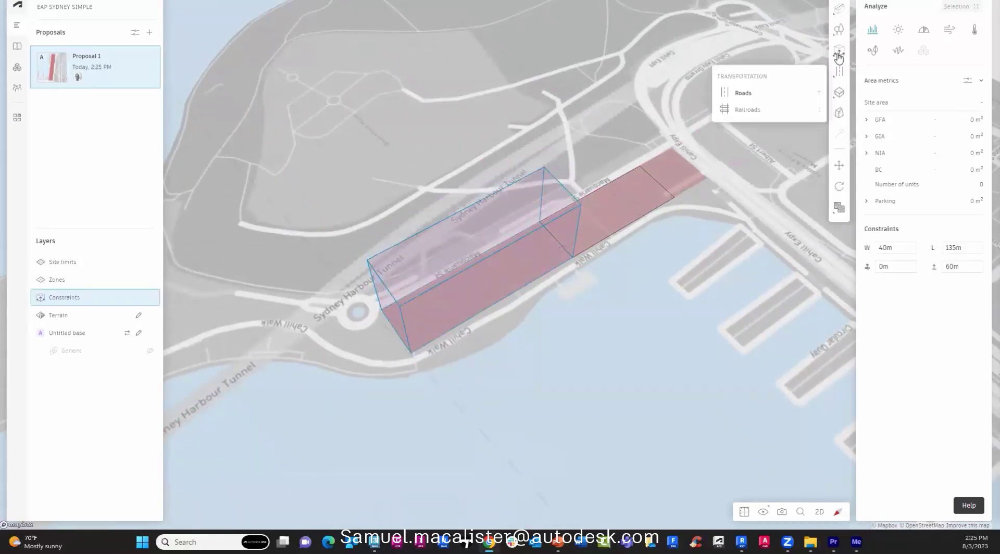
pyautogui.click(744, 93)
pyautogui.click(672, 148)
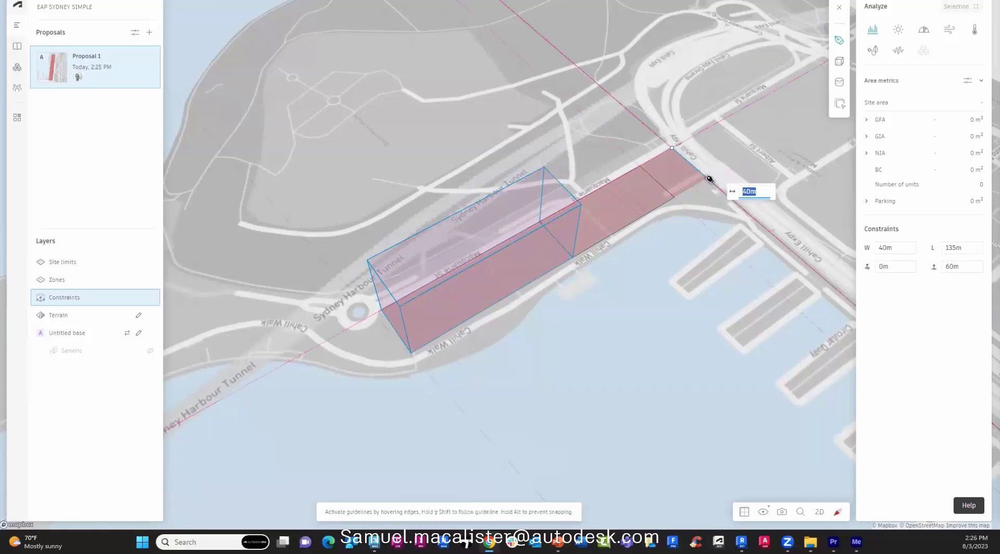
pyautogui.click(709, 179)
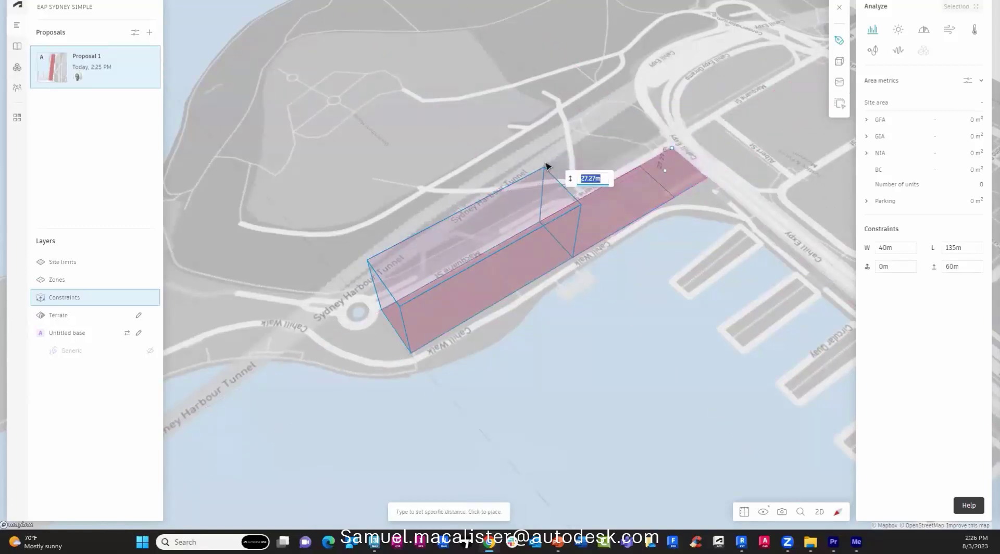
pyautogui.write('80m')
pyautogui.press('Return')
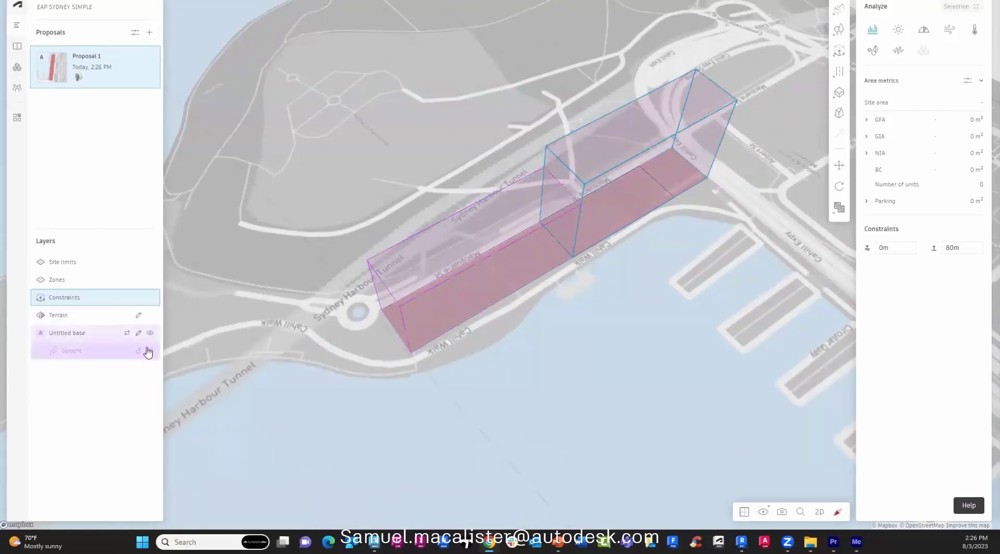
# Show the existing context buildings again and select the Generic layer.
pyautogui.click(149, 351)
pyautogui.scroll(10, 469, 364)
pyautogui.scroll(-5, 480, 327)
pyautogui.click(346, 371)
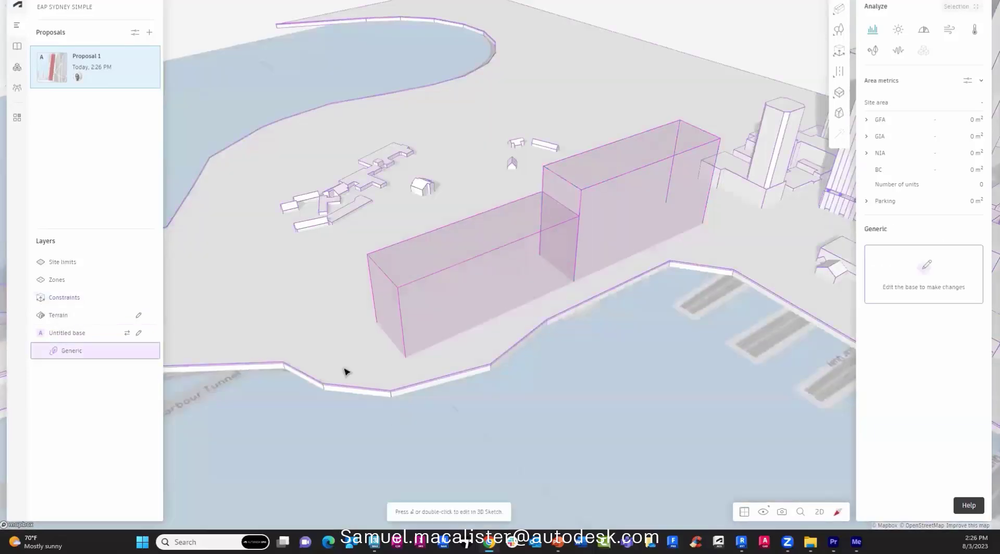
# Trace a flat terrain pad from the SITE 1 footprint at 5 m elevation.
pyautogui.click(139, 316)
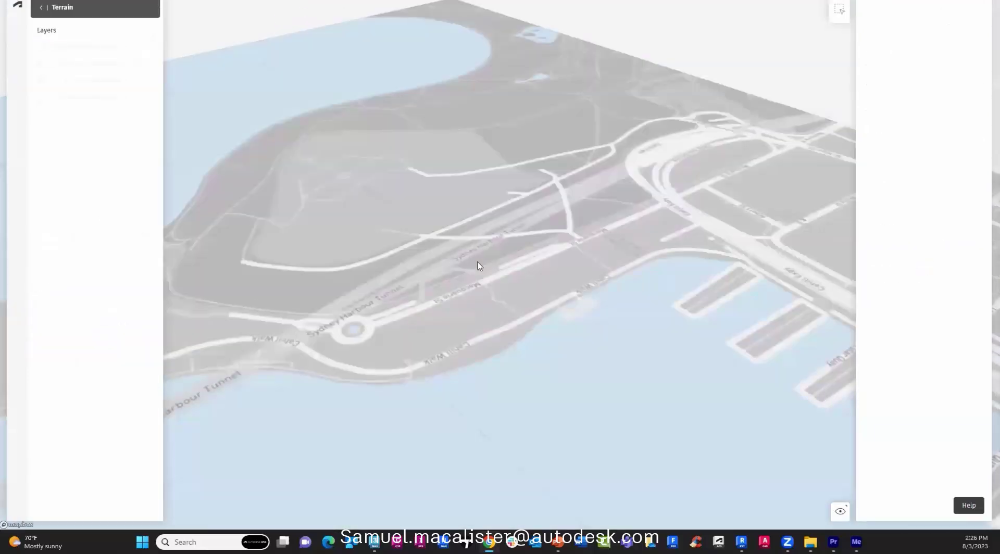
pyautogui.click(839, 12)
pyautogui.click(659, 225)
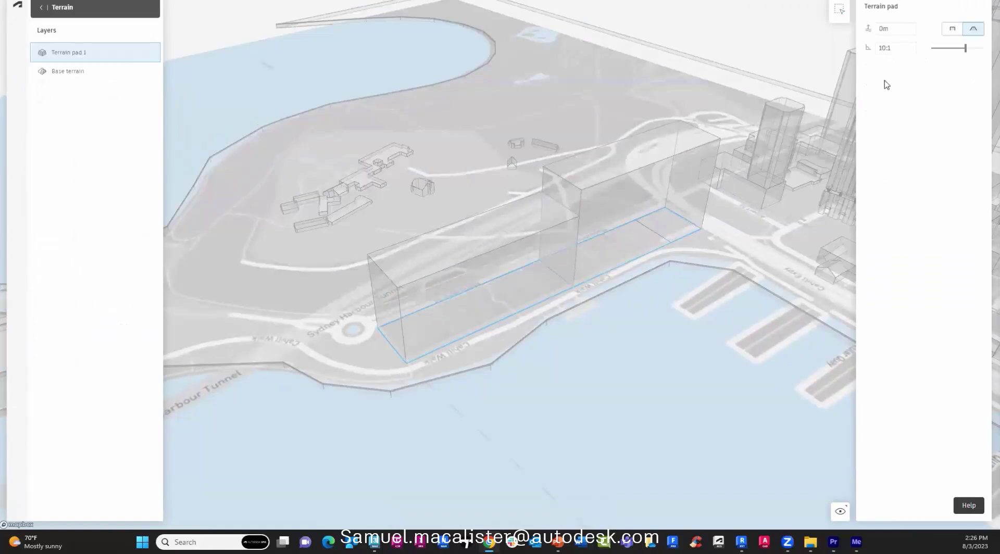
pyautogui.click(952, 29)
pyautogui.click(895, 29)
pyautogui.write('5')
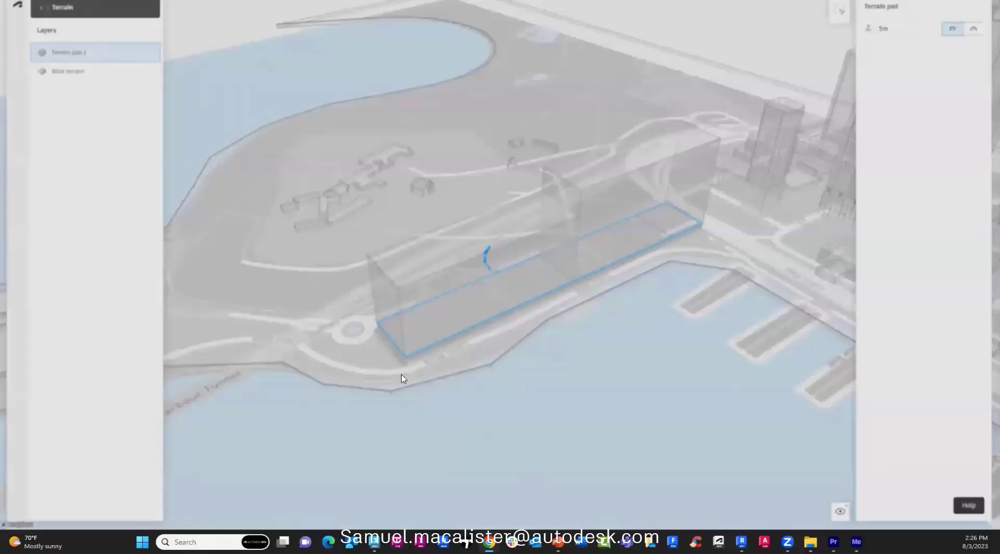
pyautogui.press('Escape')
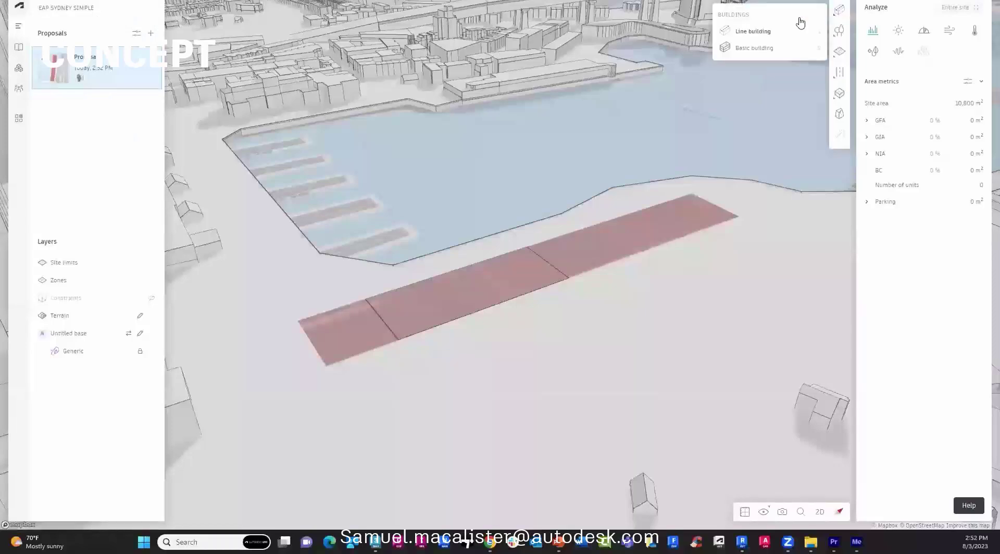
# Draw a 120 m, 10-storey line building from the zone corner with 60 m sections.
pyautogui.click(799, 25)
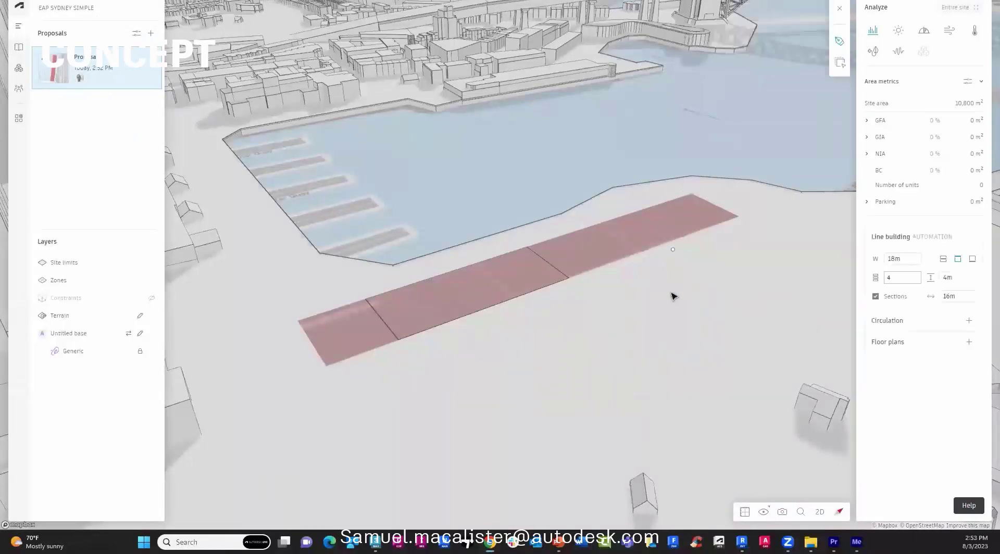
pyautogui.click(569, 281)
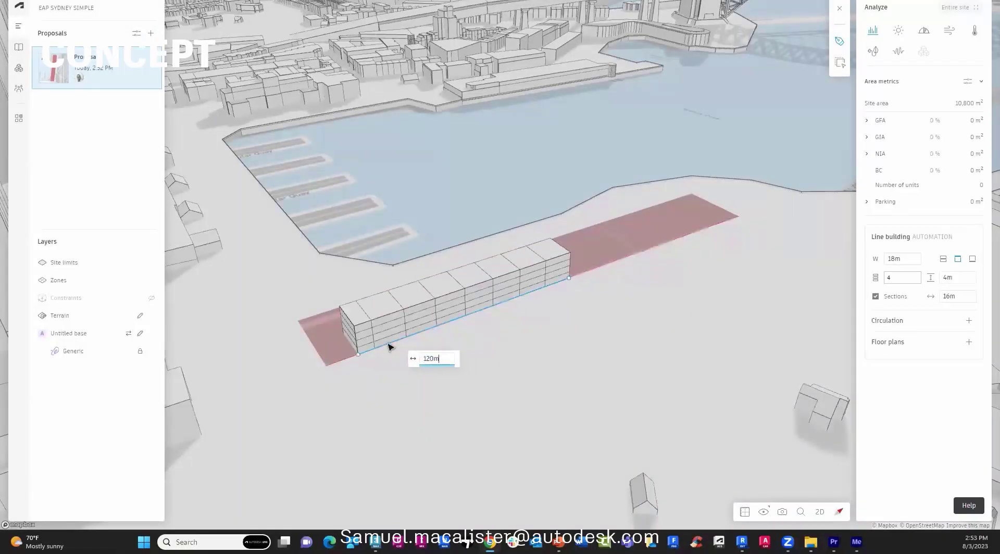
pyautogui.click(388, 347)
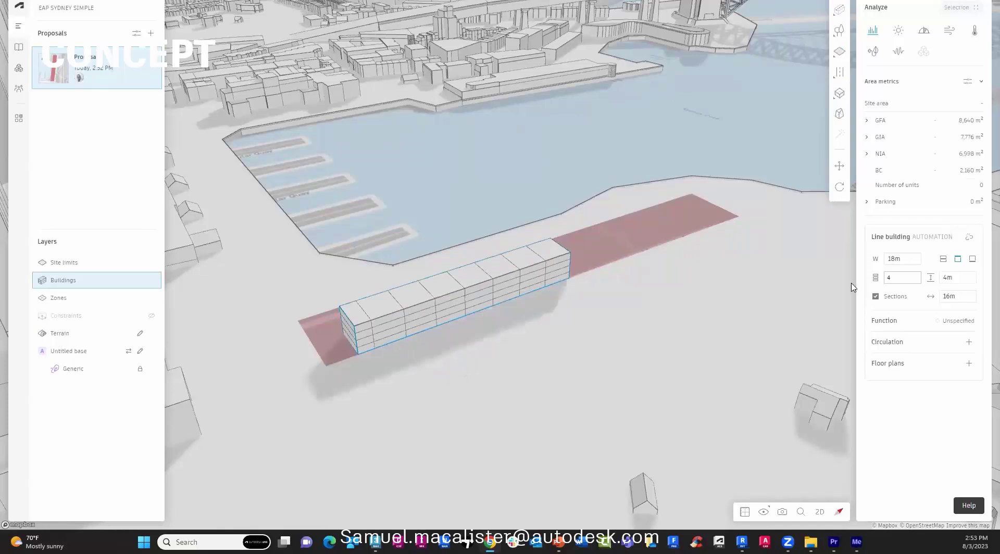
pyautogui.write('10')
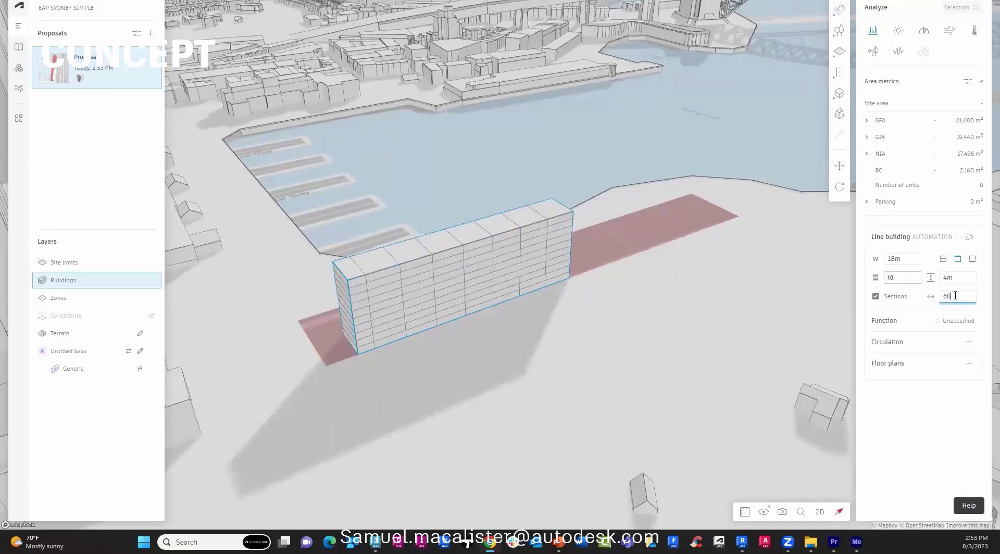
pyautogui.click(955, 320)
# Set the building function to Commercial with single-loaded circulation.
pyautogui.click(793, 363)
pyautogui.click(892, 343)
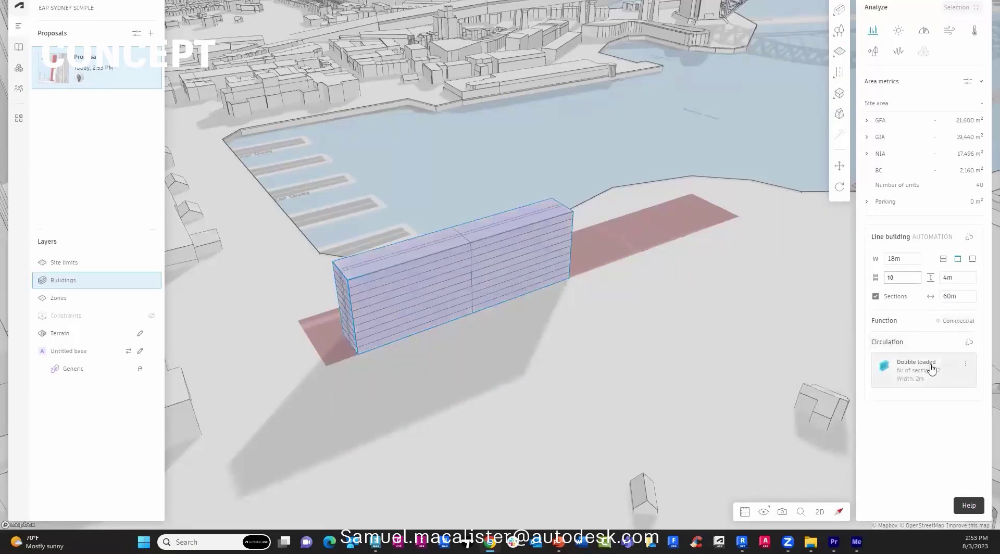
pyautogui.click(932, 369)
pyautogui.click(828, 405)
pyautogui.click(825, 388)
pyautogui.click(907, 404)
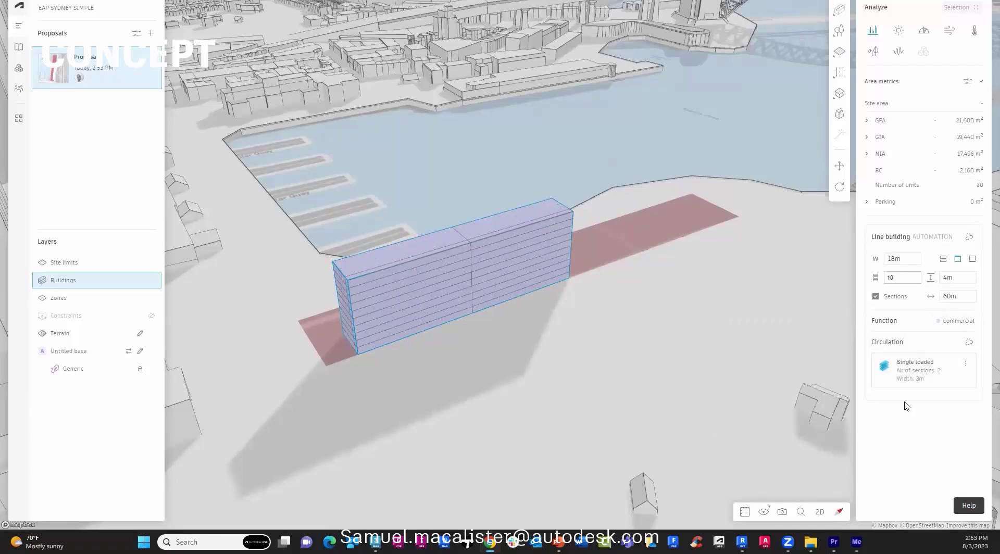
# Make the line building standalone and open its Floor plan 1 editor.
pyautogui.moveTo(755, 401); pyautogui.dragTo(698, 219, button='right')
pyautogui.scroll(5, 698, 219)
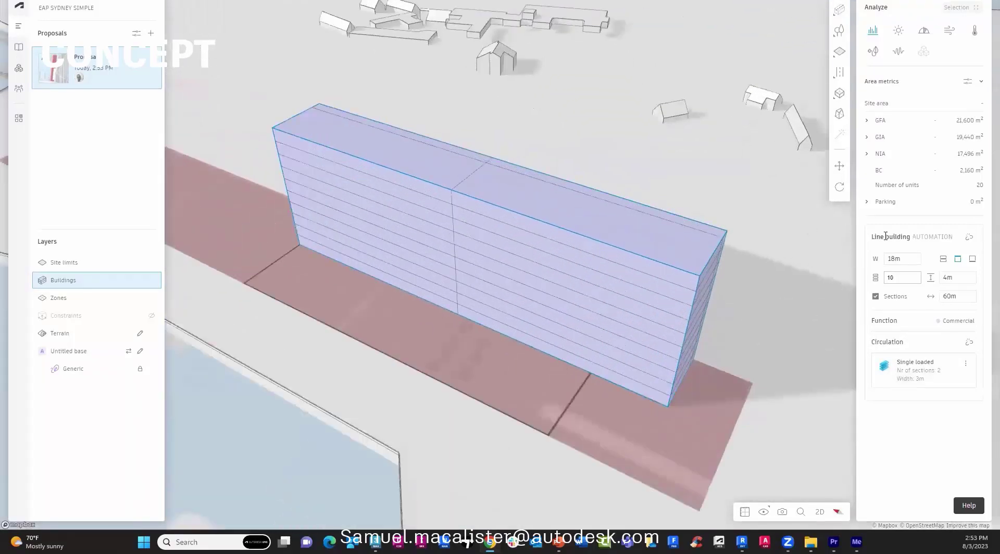
pyautogui.click(969, 238)
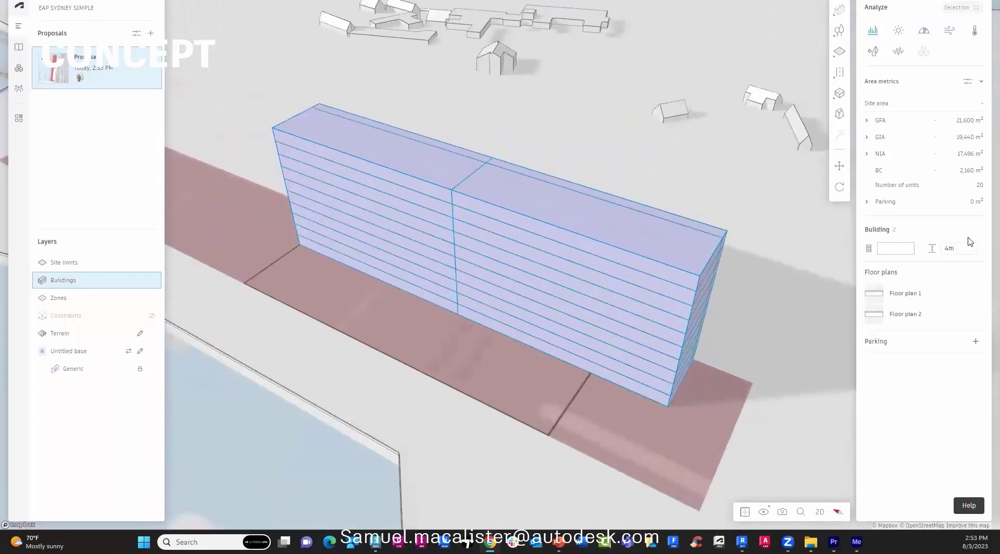
pyautogui.click(875, 293)
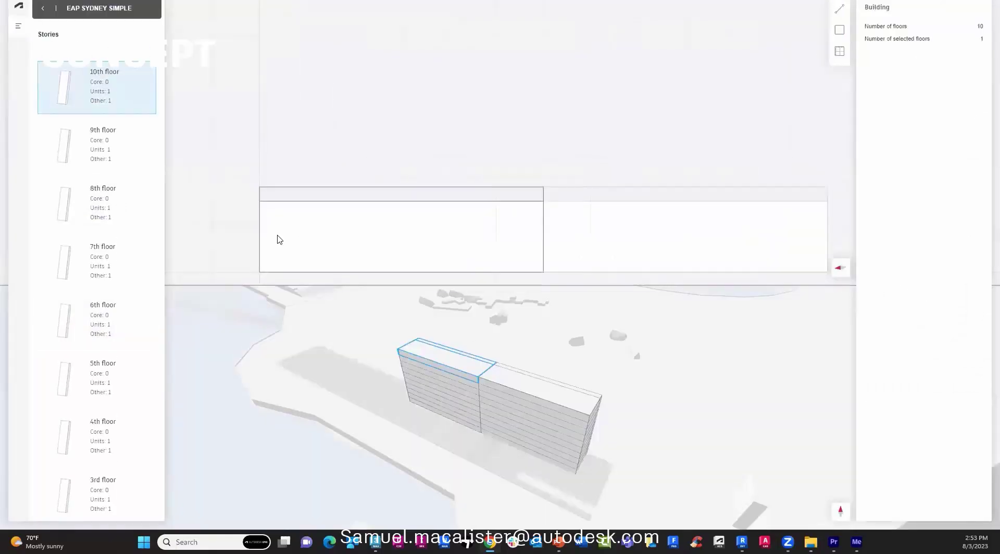
# Draw a small rectangle in the plan corner and assign it a space type.
pyautogui.click(840, 29)
pyautogui.click(260, 272)
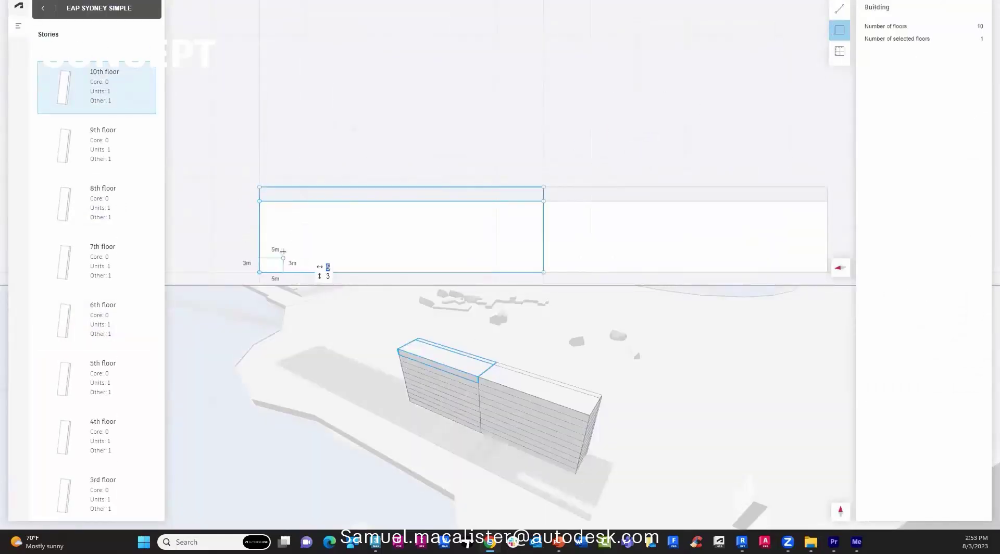
pyautogui.click(288, 203)
pyautogui.click(888, 83)
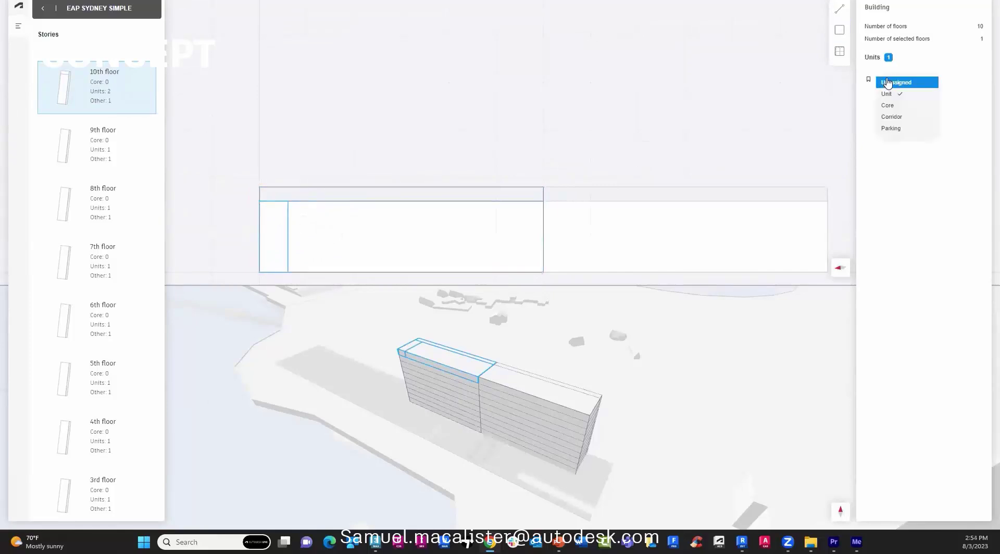
pyautogui.click(888, 105)
# Select all ten floors and split the floor plate into 40 m and 20 m sections.
pyautogui.moveTo(87, 145); pyautogui.dragTo(91, 485)
pyautogui.moveTo(314, 455)
pyautogui.mouseDown()
pyautogui.moveTo(340, 451)
pyautogui.moveTo(300, 452)
pyautogui.mouseUp()
pyautogui.click(511, 381)
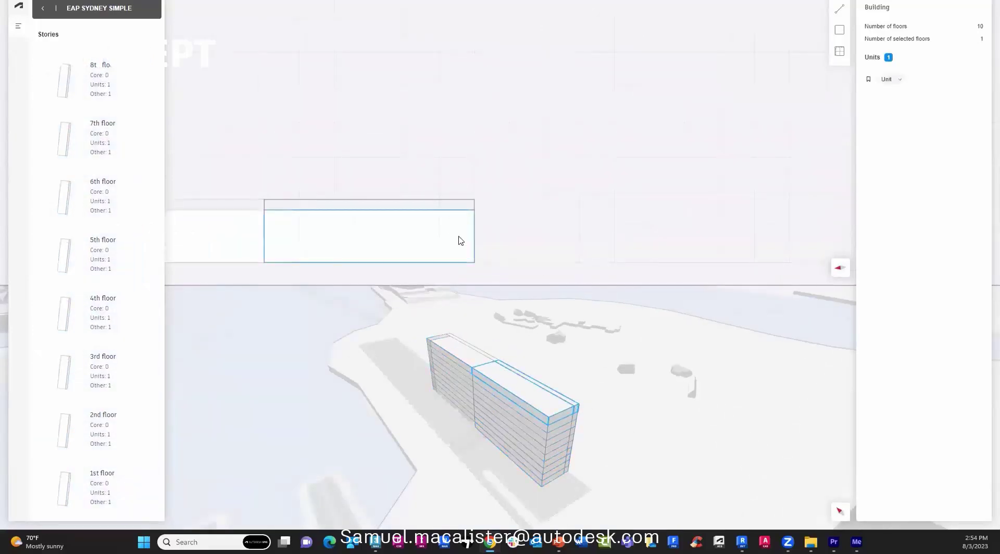
pyautogui.moveTo(474, 241); pyautogui.dragTo(405, 245)
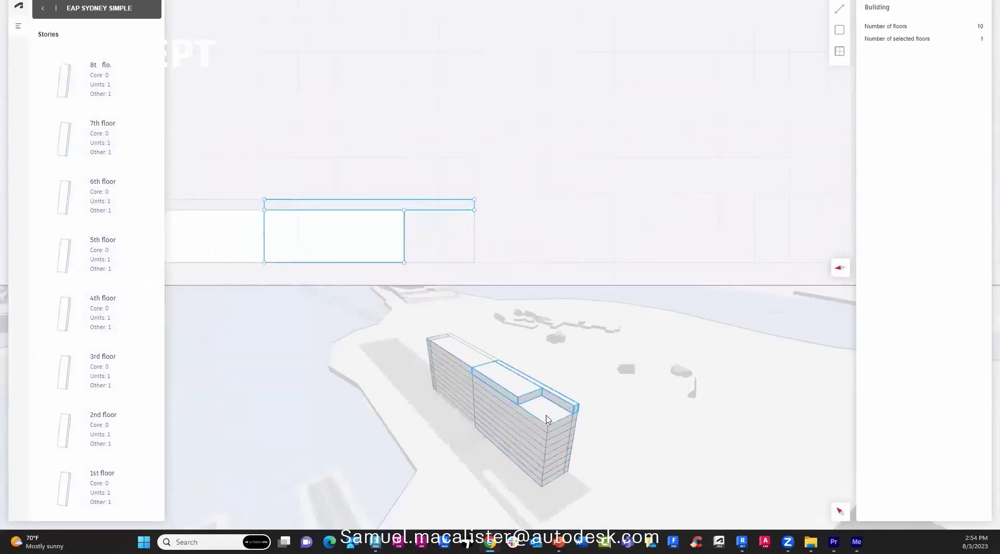
pyautogui.scroll(5, 405, 257)
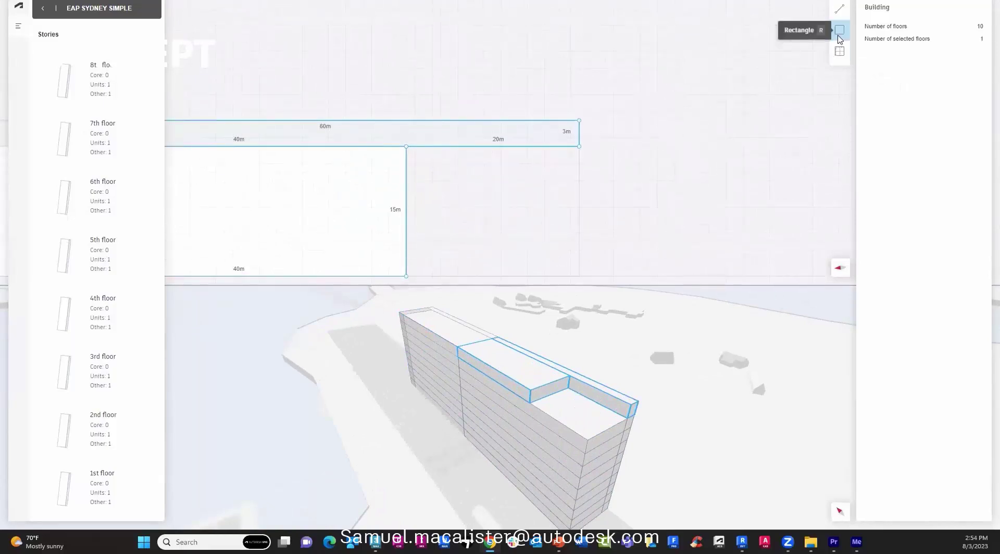
# Turn on area numbers for the plan shapes.
pyautogui.click(840, 50)
pyautogui.click(855, 120)
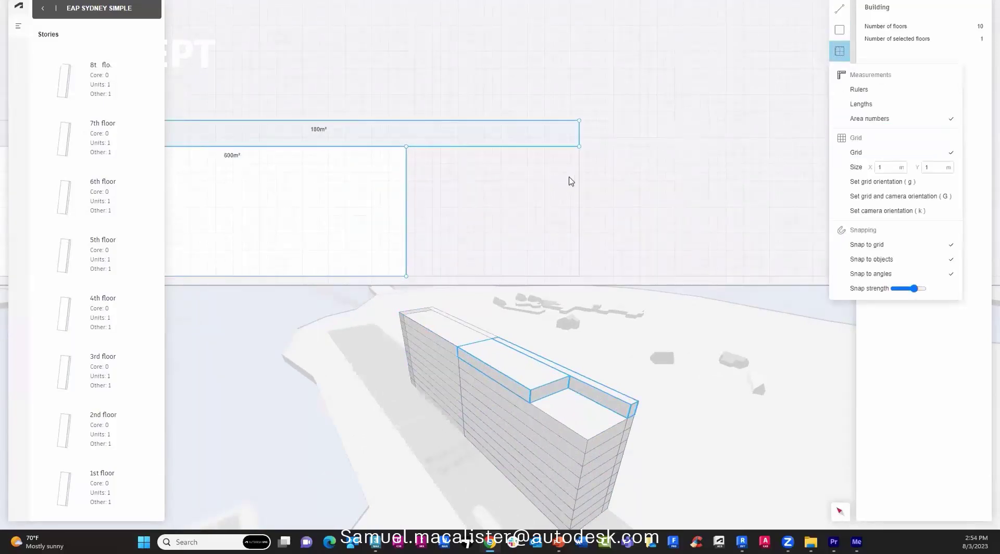
pyautogui.click(338, 270)
pyautogui.doubleClick(338, 269)
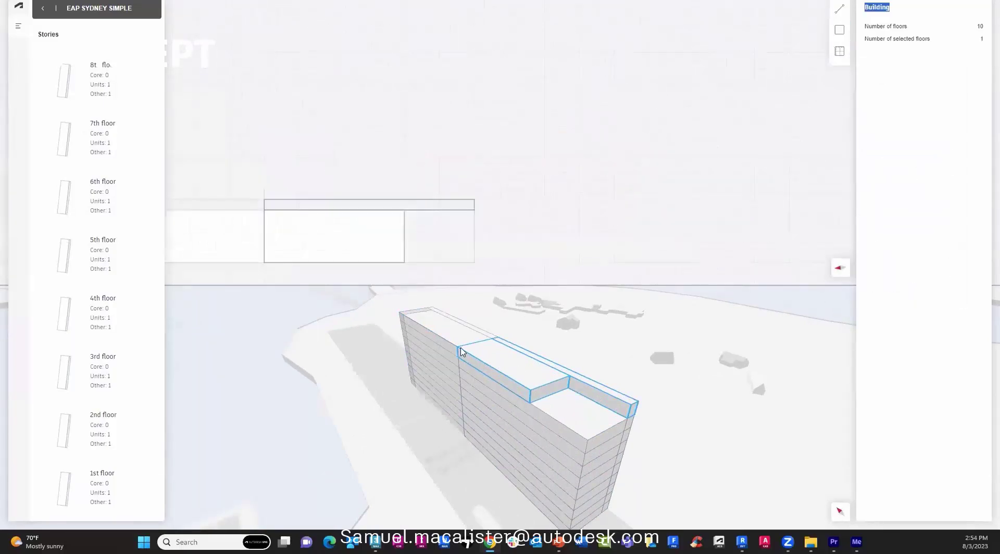
pyautogui.scroll(2, 318, 238)
# Divide the 600 m² shape into two 300 m² spaces and leave the floor-plan editor.
pyautogui.click(839, 8)
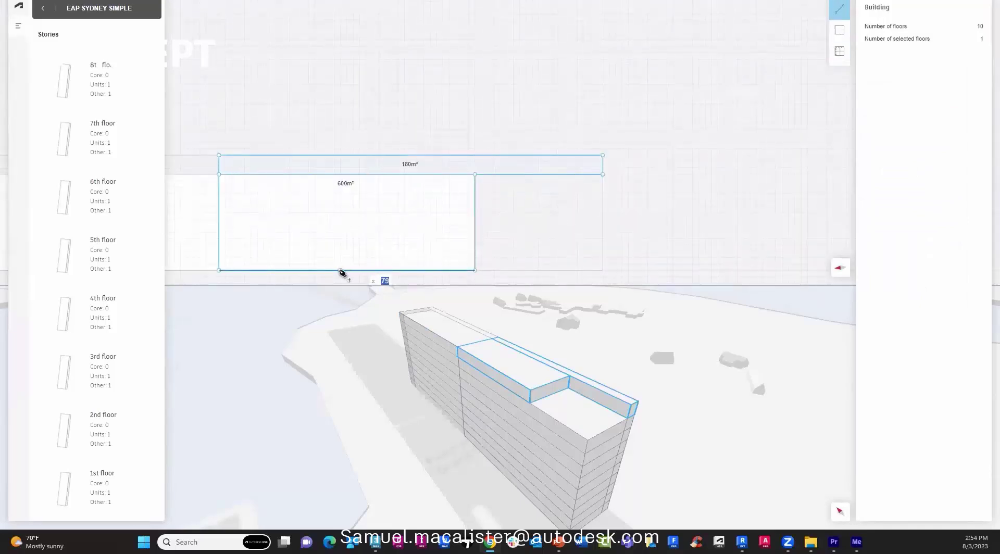
pyautogui.click(340, 271)
pyautogui.click(340, 175)
pyautogui.moveTo(339, 202); pyautogui.dragTo(348, 201)
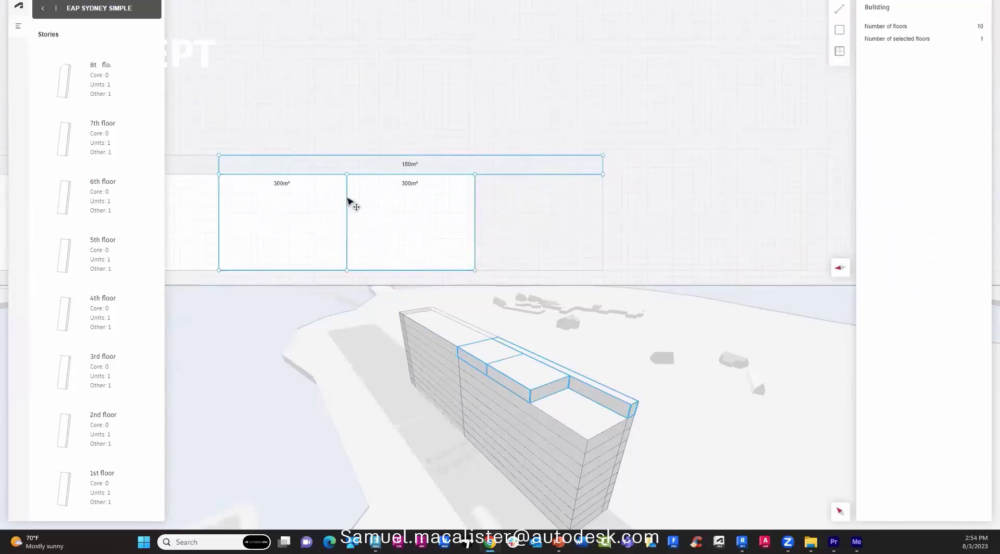
pyautogui.click(42, 8)
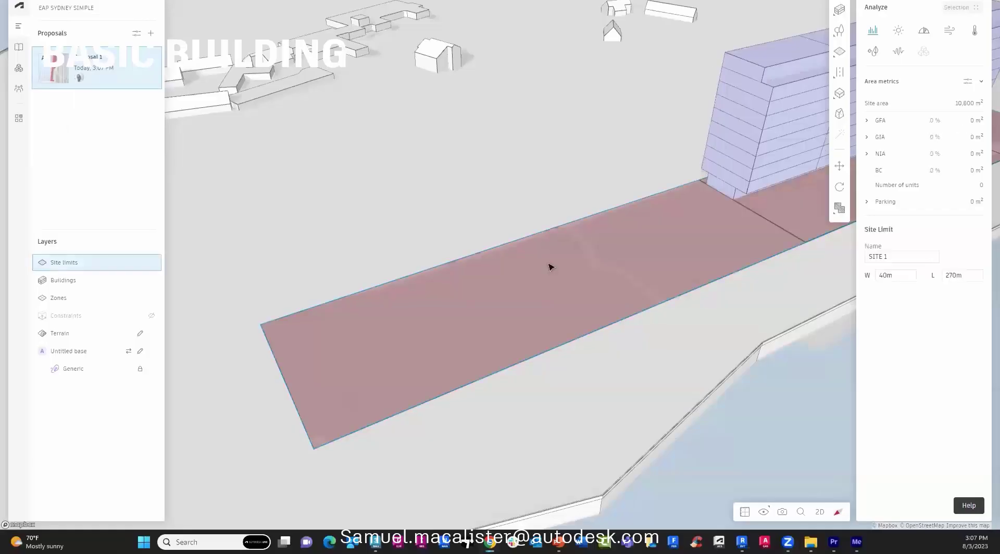
# Draw a basic building footprint from the site's left corner with a 24 m edge, 40 m tall.
pyautogui.click(840, 10)
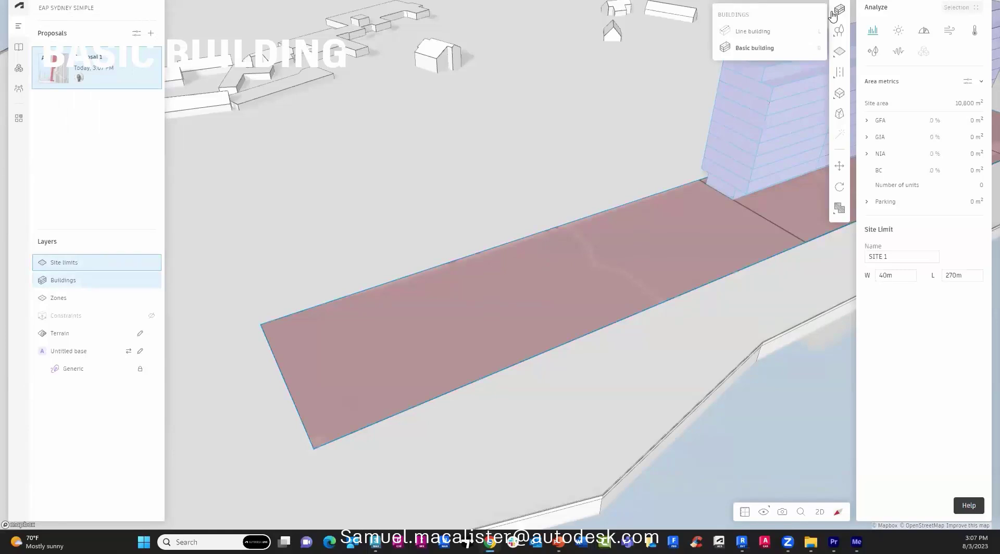
pyautogui.click(753, 49)
pyautogui.click(262, 325)
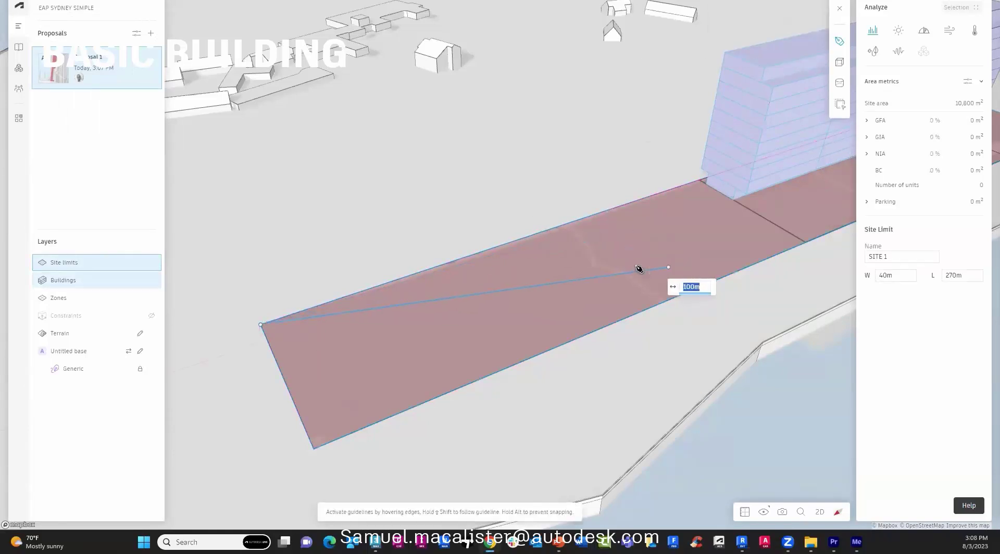
pyautogui.click(610, 210)
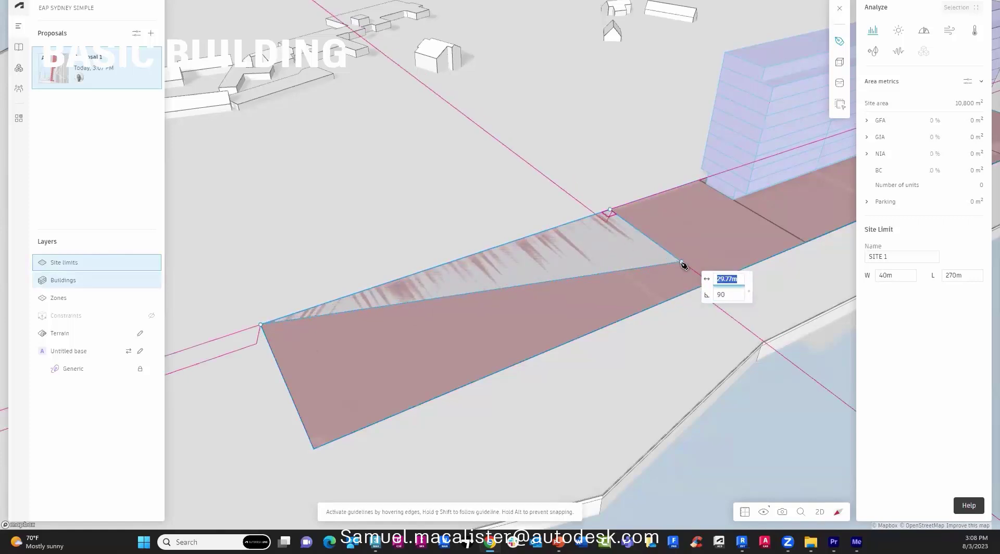
pyautogui.write('24m')
pyautogui.press('Return')
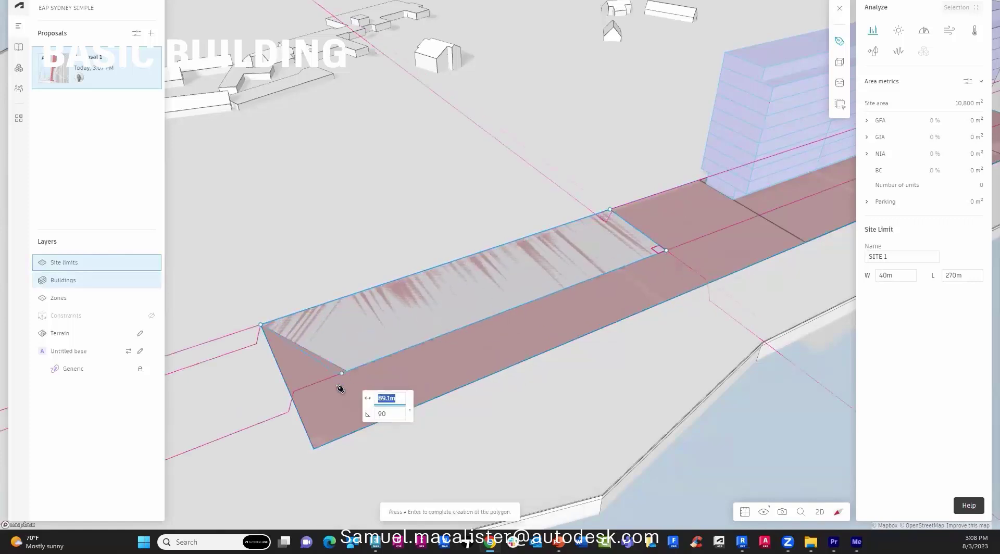
pyautogui.click(290, 398)
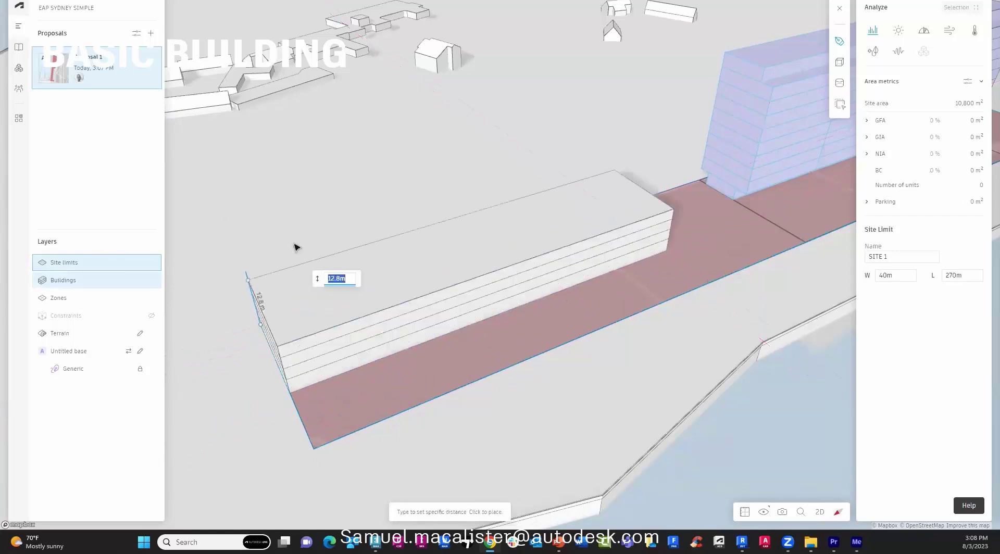
pyautogui.write('40m')
pyautogui.press('Return')
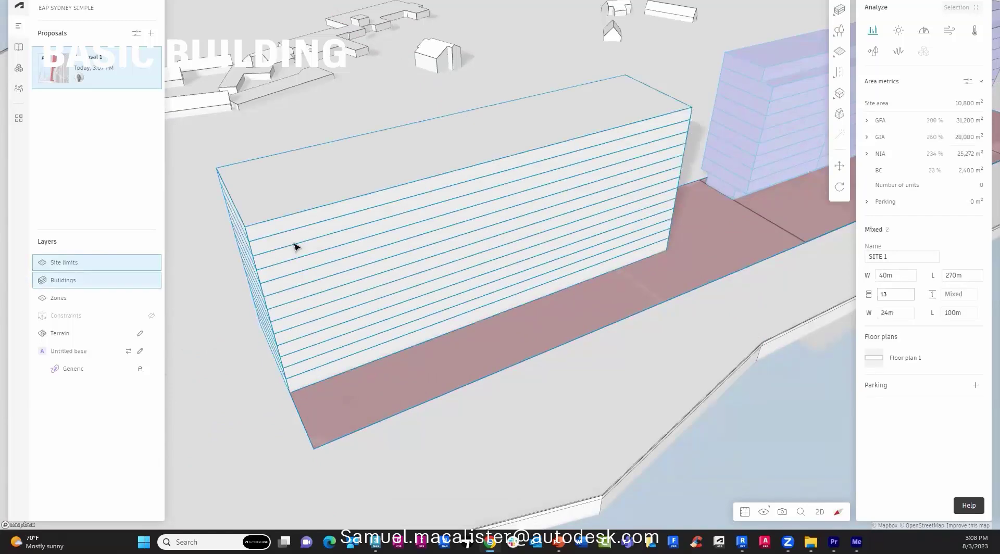
# Set the building to 8 floors of 4 m height and 40 m width.
pyautogui.write('4')
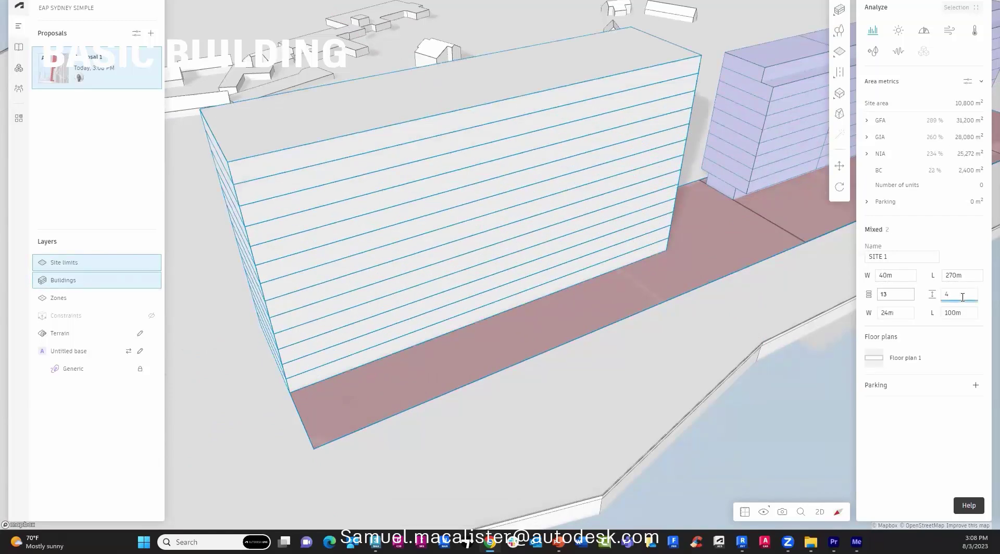
pyautogui.click(896, 294)
pyautogui.write('8')
pyautogui.press('Return')
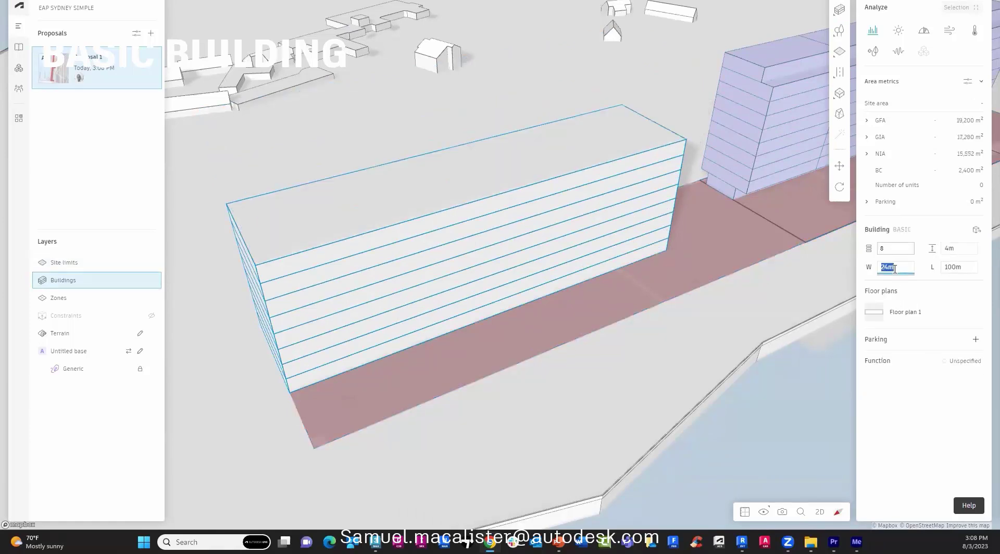
pyautogui.press('Return')
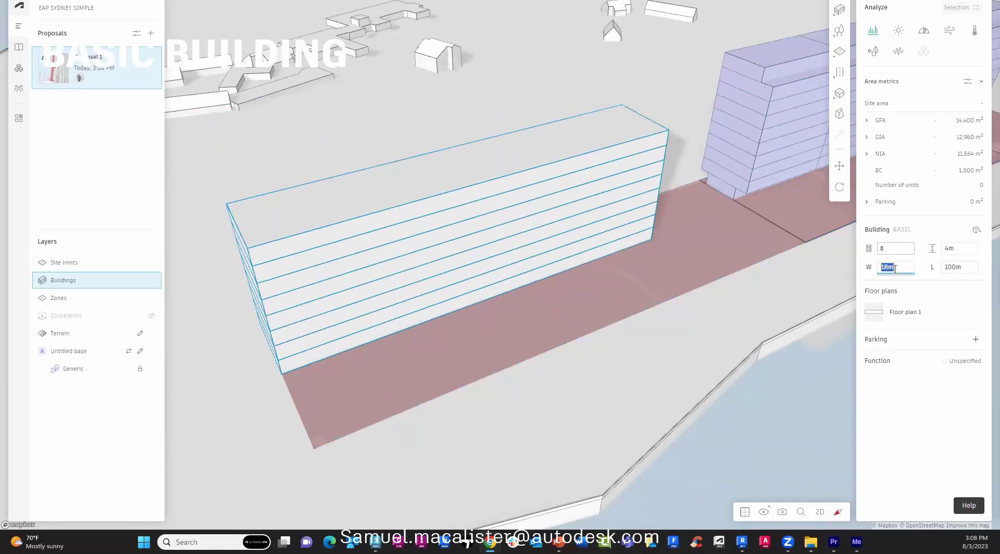
pyautogui.press('Return')
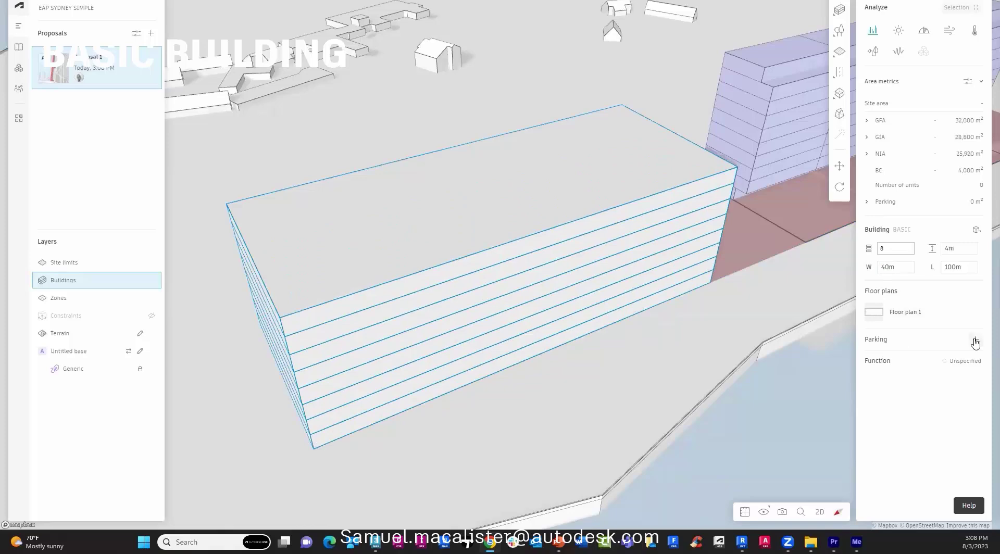
# Add parking to the building, check its layout settings, then remove it again.
pyautogui.click(976, 341)
pyautogui.moveTo(699, 394); pyautogui.dragTo(876, 384)
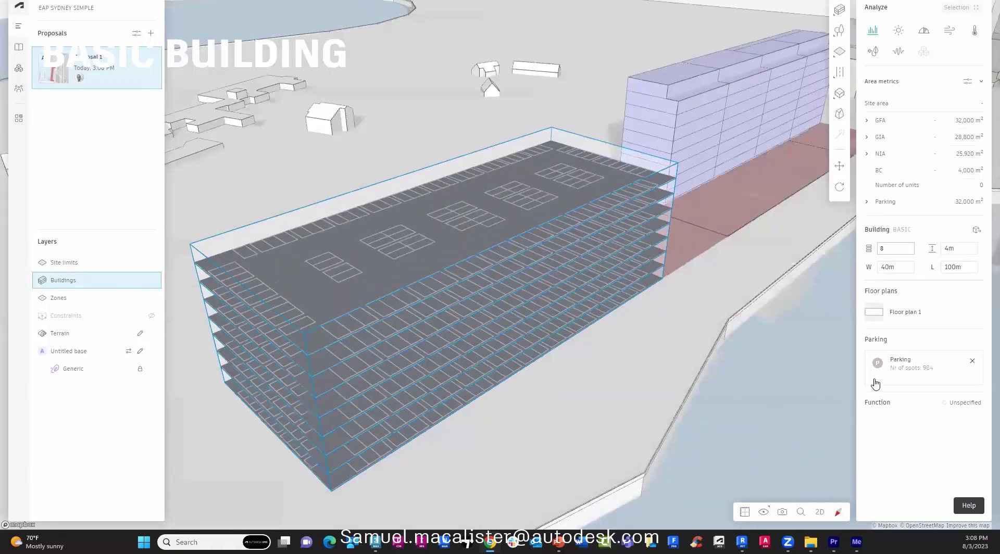
pyautogui.click(876, 383)
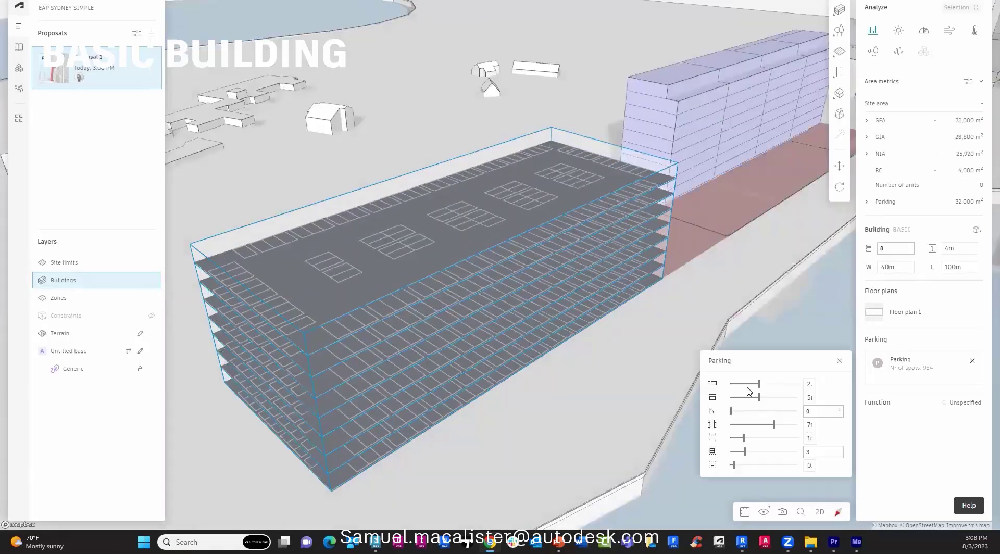
pyautogui.click(838, 363)
pyautogui.click(972, 361)
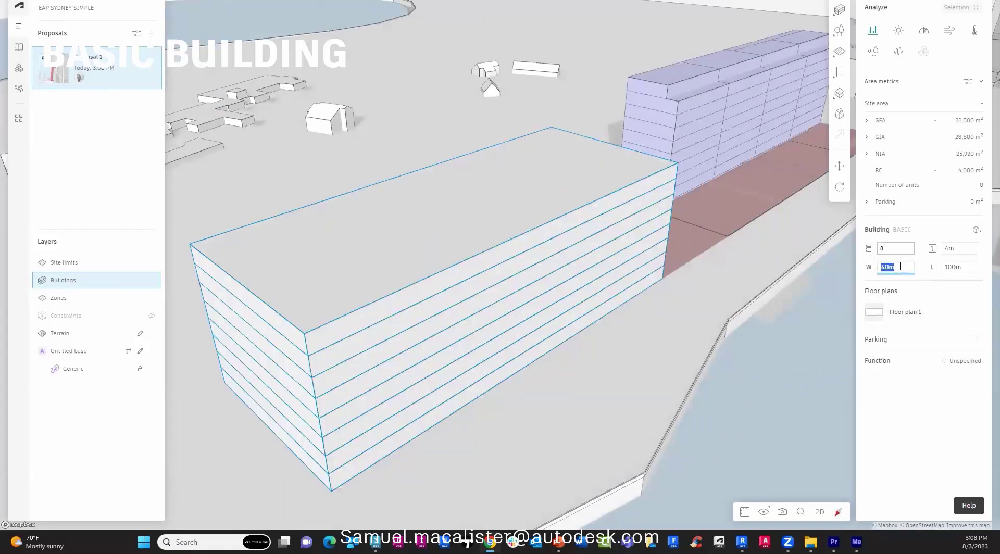
# Set the building width to 26 m, make it Residential, and open its floor plan.
pyautogui.click(900, 266)
pyautogui.write('24')
pyautogui.press('Return')
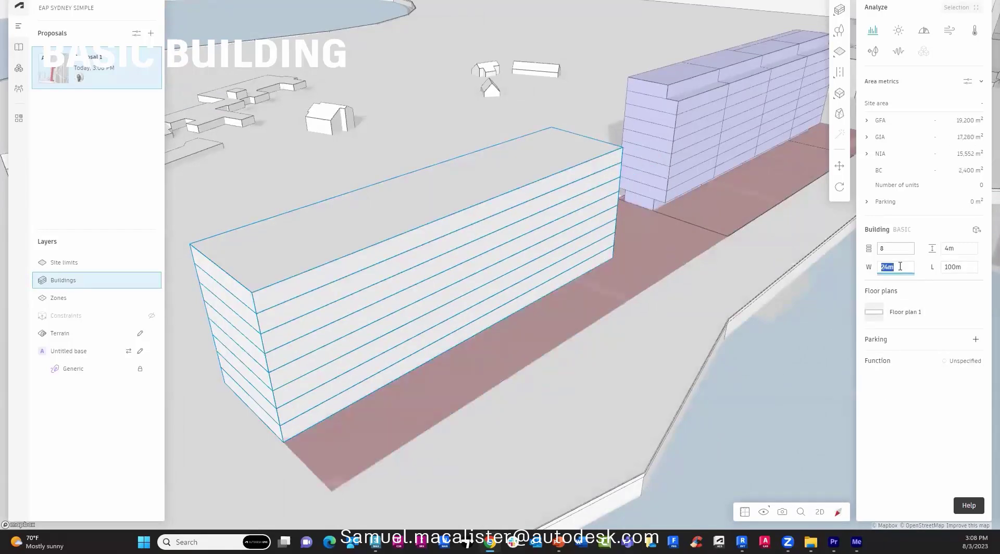
pyautogui.write('26')
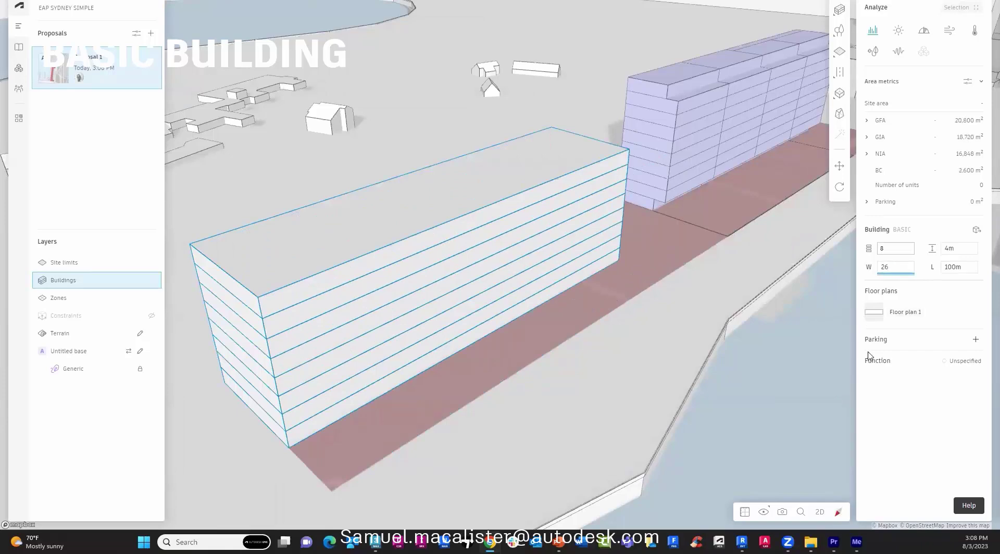
pyautogui.click(968, 362)
pyautogui.click(765, 385)
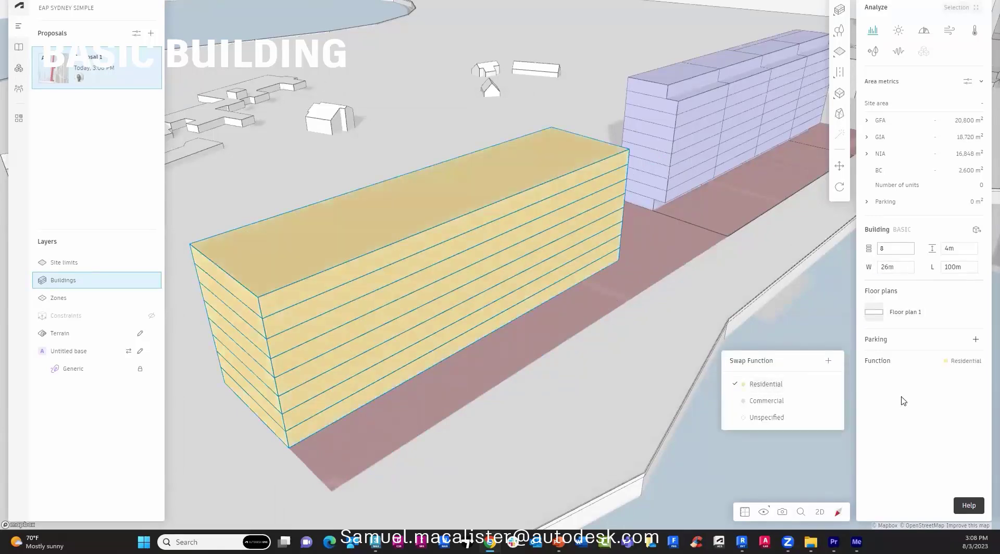
pyautogui.click(874, 313)
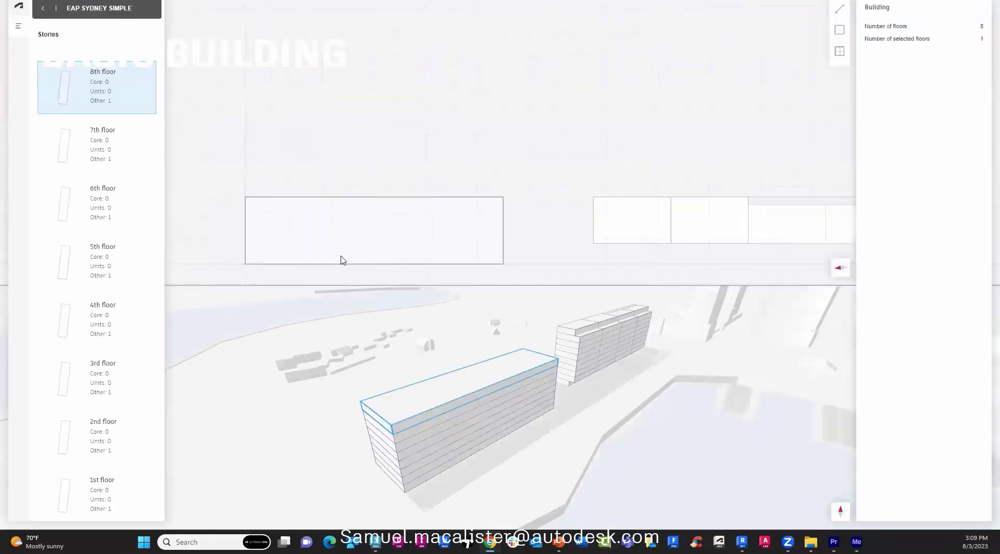
# Draw a rectangle mid-plan on the 8th floor, make it a Core, and widen it to 20 m.
pyautogui.scroll(2, 343, 260)
pyautogui.click(839, 29)
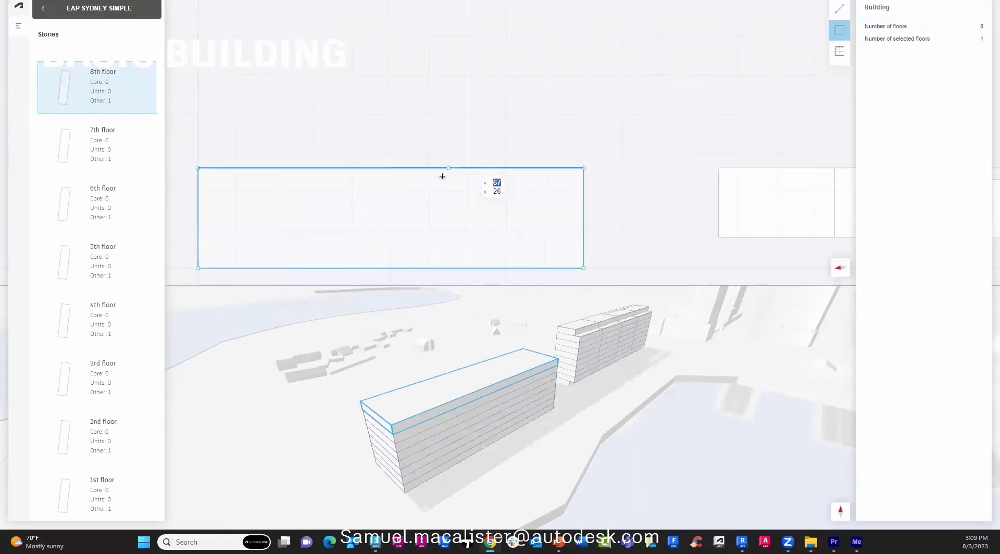
pyautogui.click(352, 168)
pyautogui.click(391, 199)
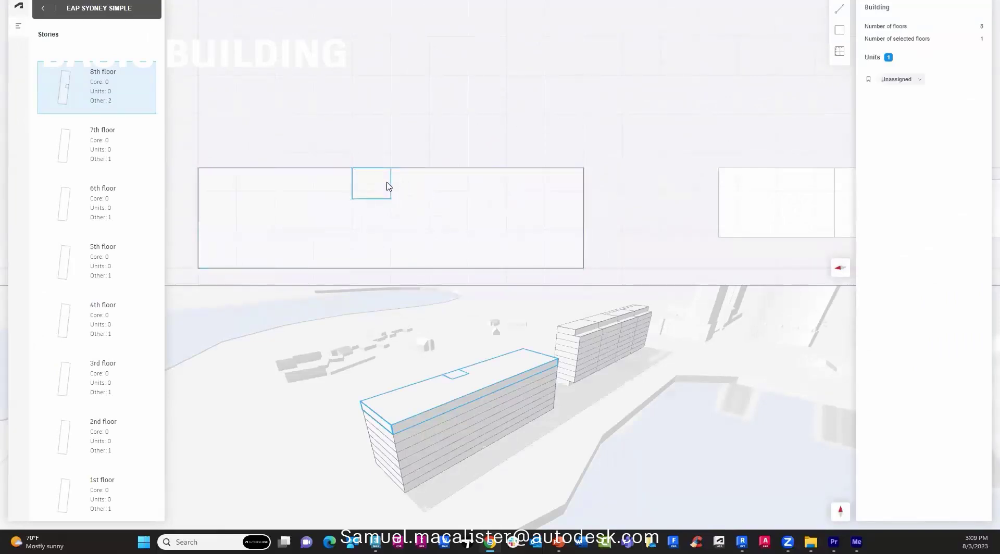
pyautogui.click(889, 79)
pyautogui.click(893, 96)
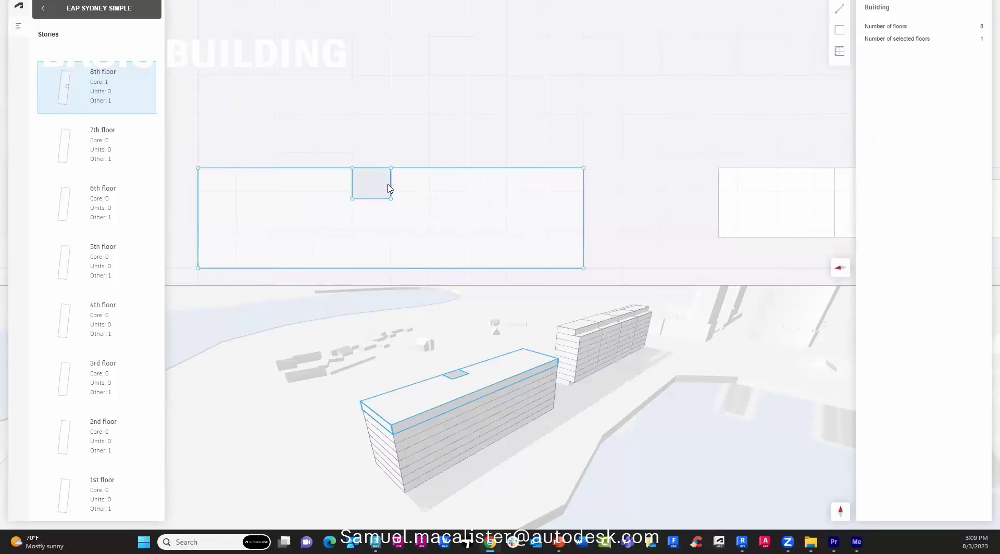
pyautogui.moveTo(391, 187); pyautogui.dragTo(429, 192)
pyautogui.scroll(2, 371, 194)
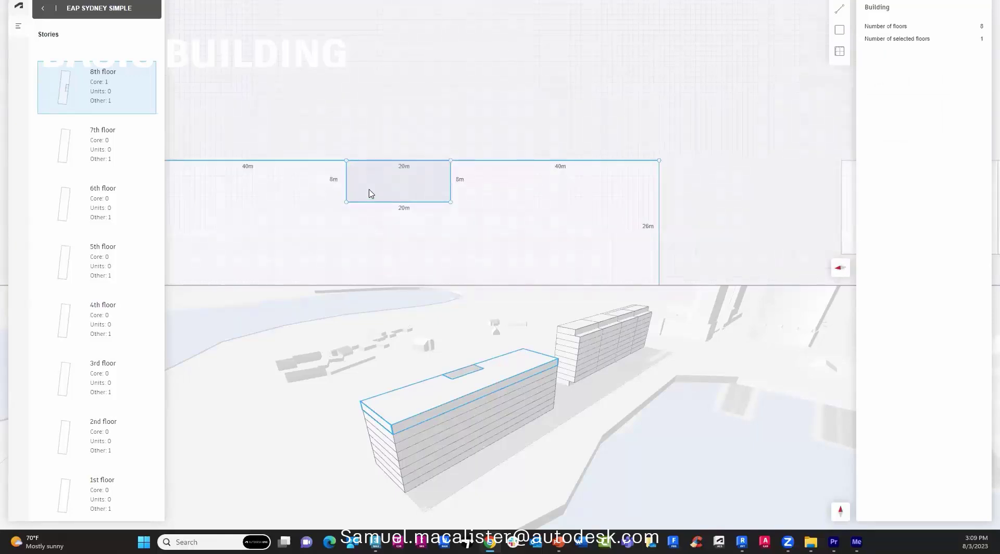
pyautogui.scroll(-3, 371, 193)
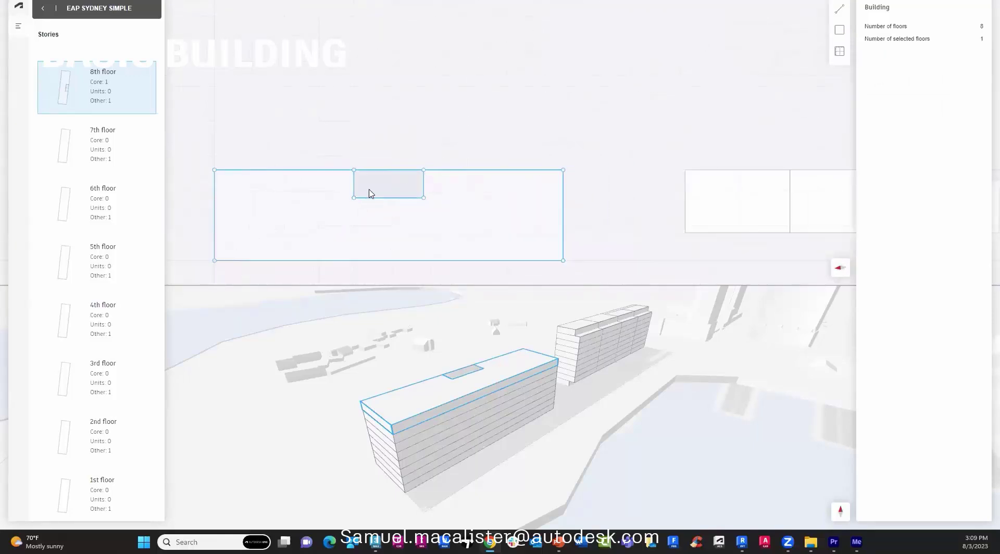
# Add a narrow 3 m Core rectangle at the building's right end.
pyautogui.click(840, 29)
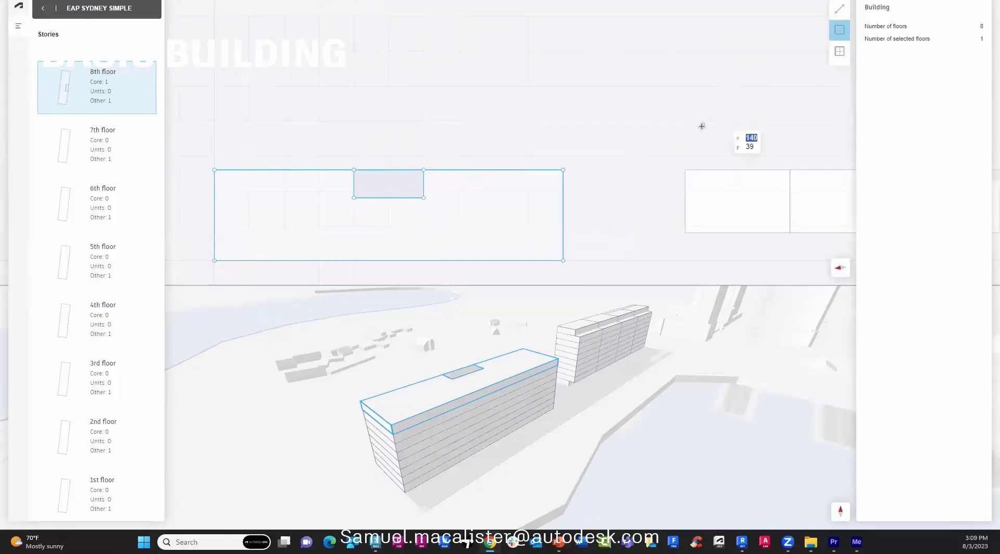
pyautogui.scroll(1, 571, 172)
pyautogui.click(546, 166)
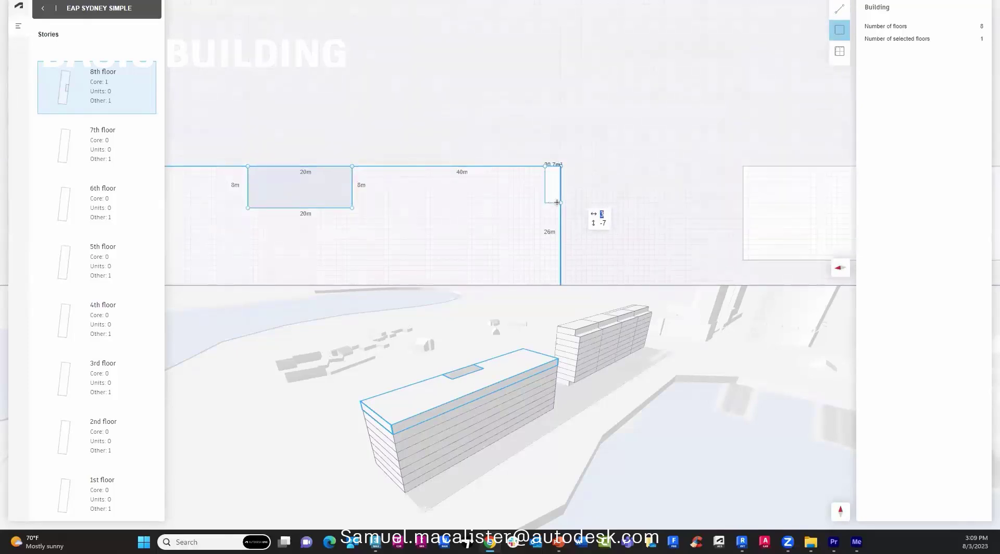
pyautogui.click(557, 207)
pyautogui.click(892, 79)
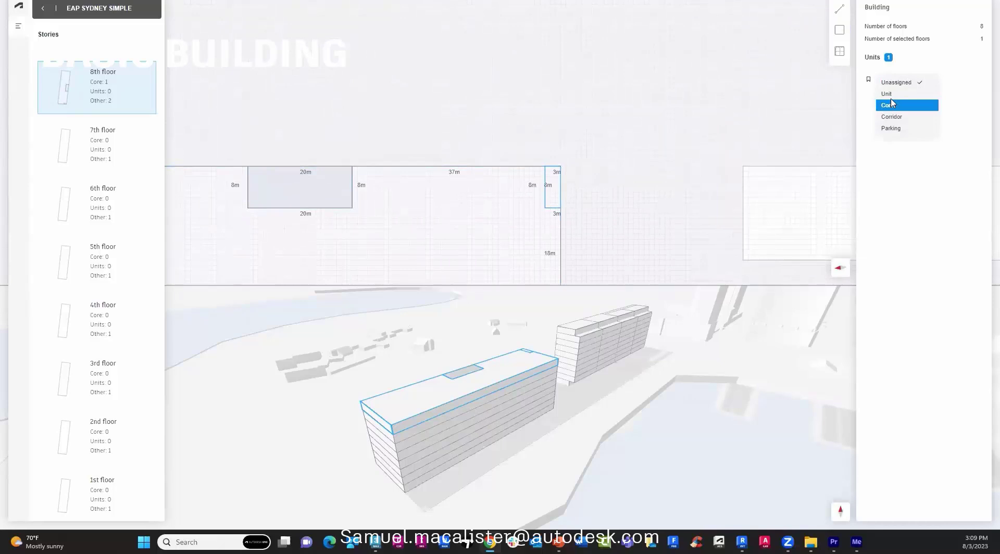
pyautogui.click(891, 105)
pyautogui.scroll(-2, 291, 193)
# Add a matching narrow Core rectangle at the building's left end.
pyautogui.click(840, 30)
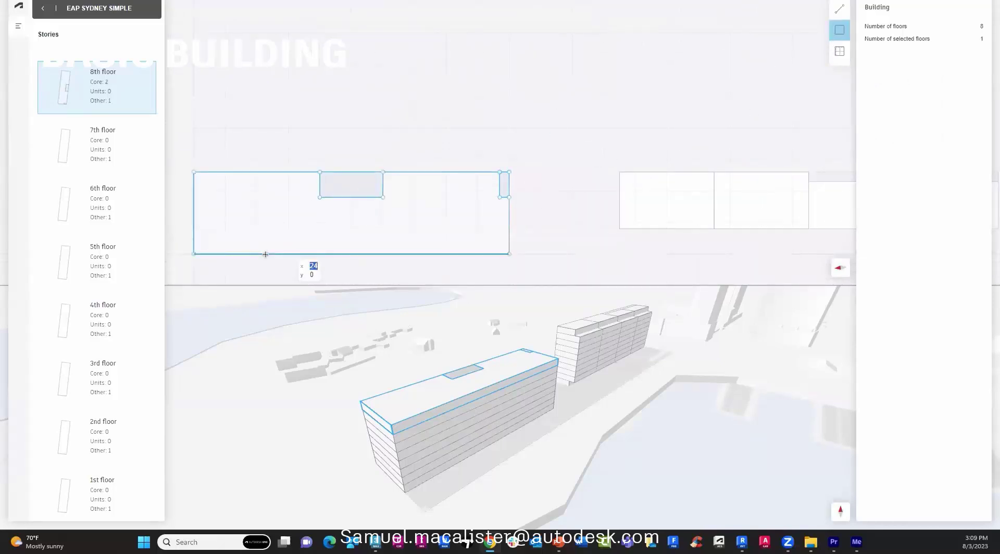
pyautogui.scroll(1, 192, 172)
pyautogui.scroll(1, 206, 199)
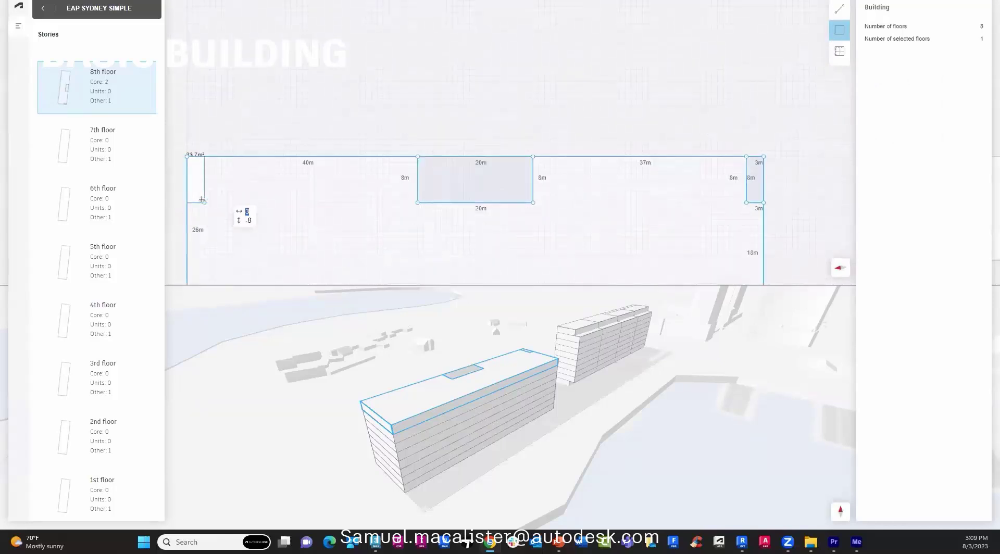
pyautogui.click(202, 200)
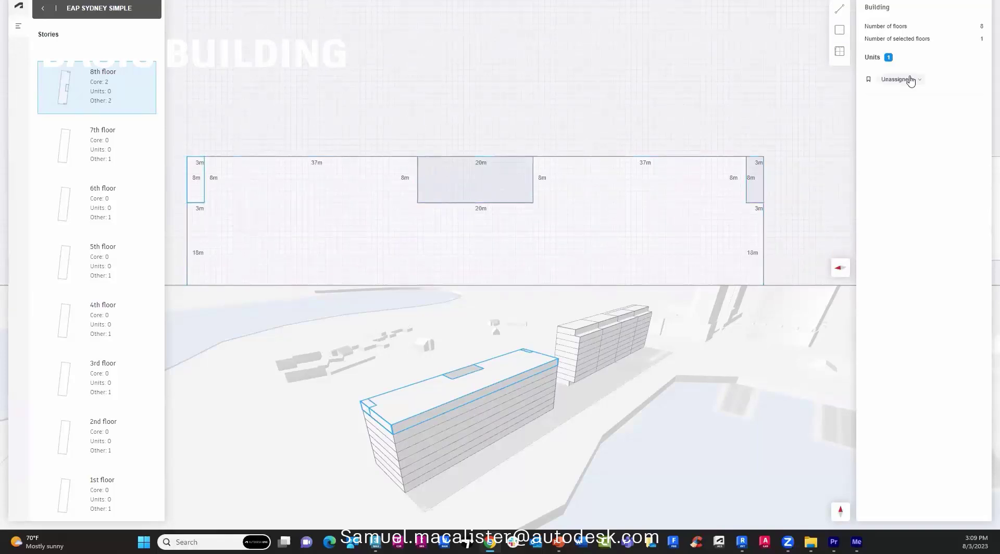
pyautogui.click(907, 79)
pyautogui.click(891, 106)
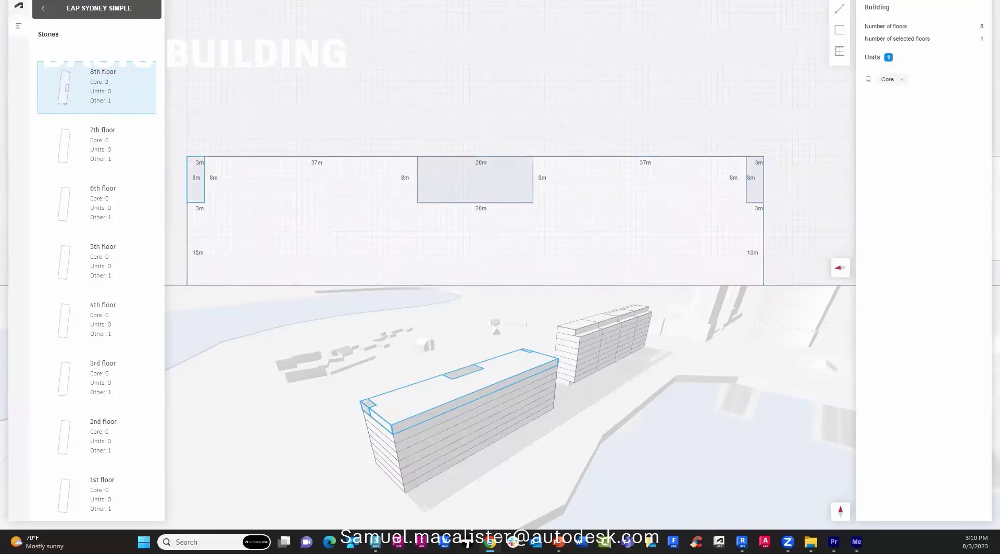
# Apply the 8th floor layout to the floors below, return to the site, and expand GFA and GIA.
pyautogui.moveTo(82, 100); pyautogui.dragTo(67, 475)
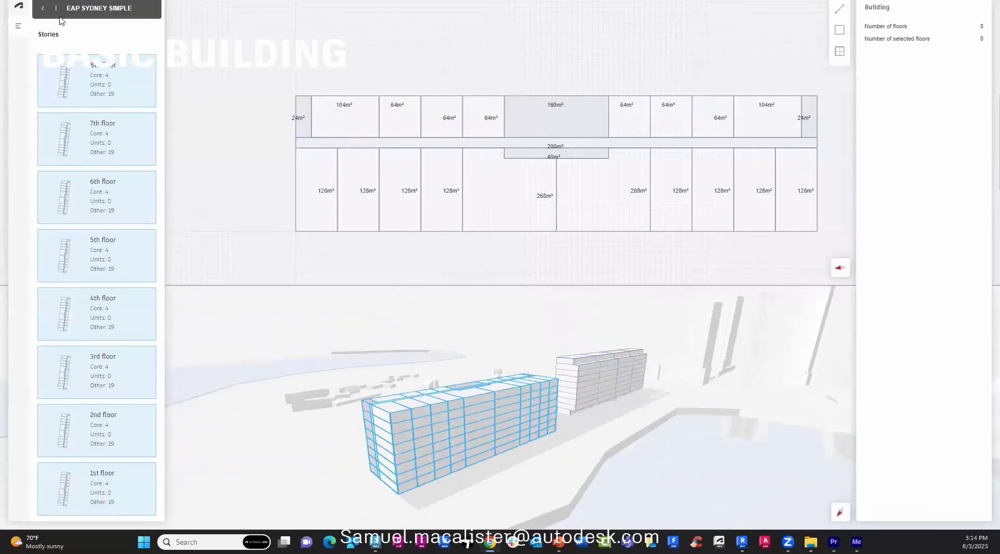
pyautogui.click(41, 10)
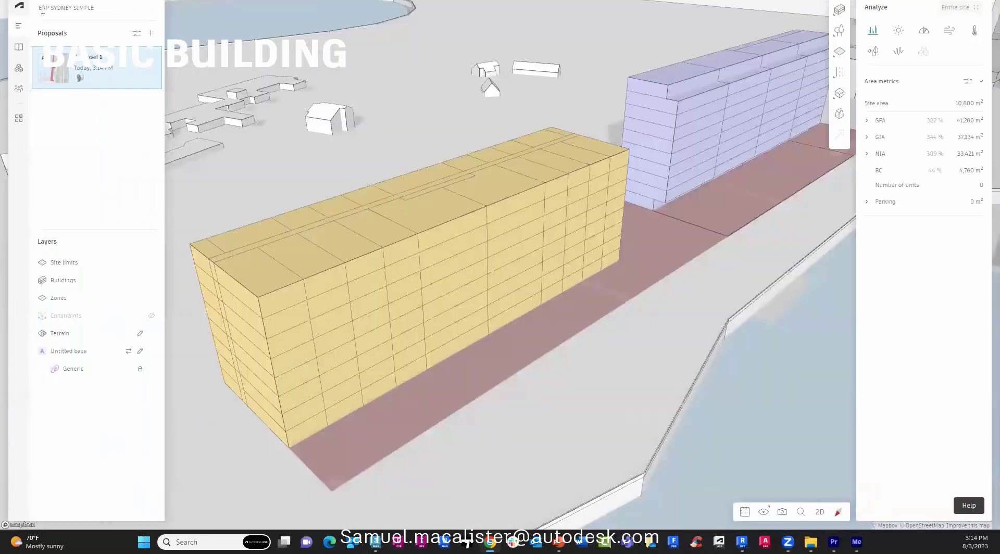
pyautogui.click(866, 122)
pyautogui.click(867, 192)
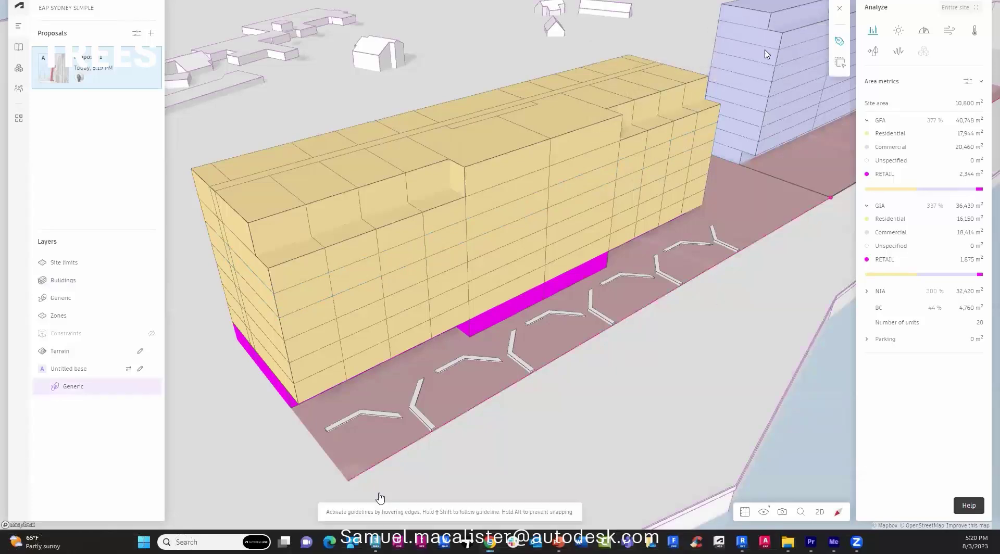
# Finish the tree line at the site corner, then set trees to 8 m height, centre-aligned.
pyautogui.click(829, 199)
pyautogui.click(829, 199)
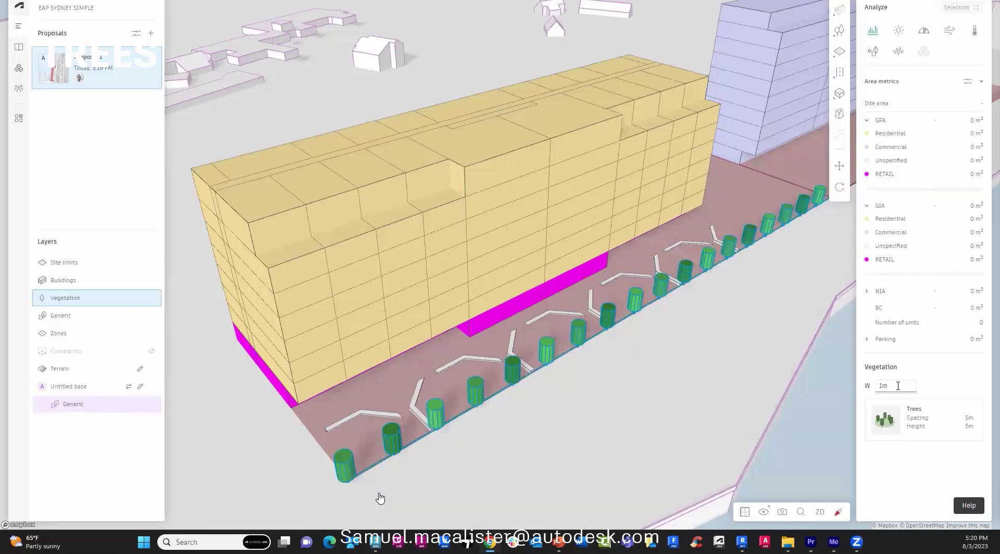
pyautogui.click(917, 419)
pyautogui.click(827, 471)
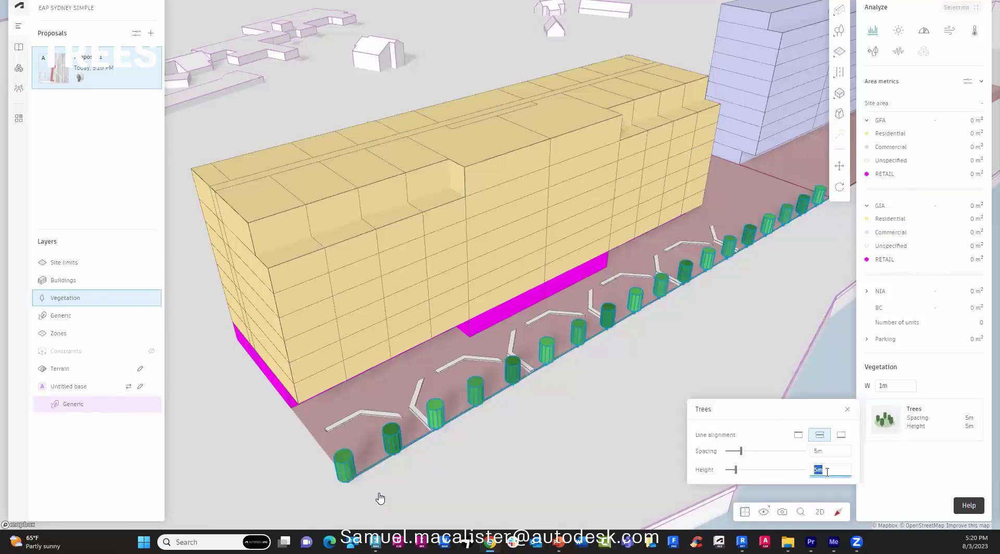
pyautogui.write('8')
pyautogui.press('Return')
pyautogui.click(841, 435)
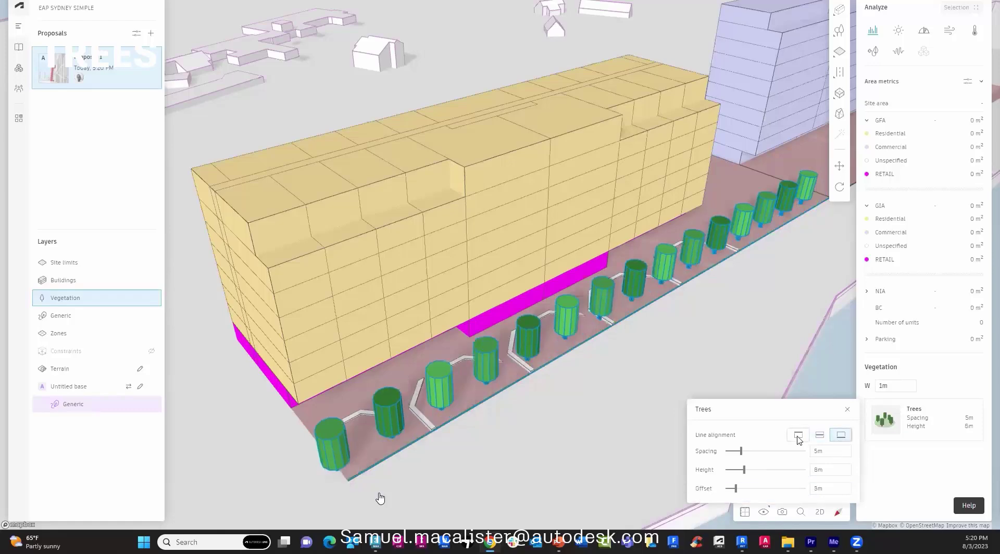
pyautogui.click(818, 436)
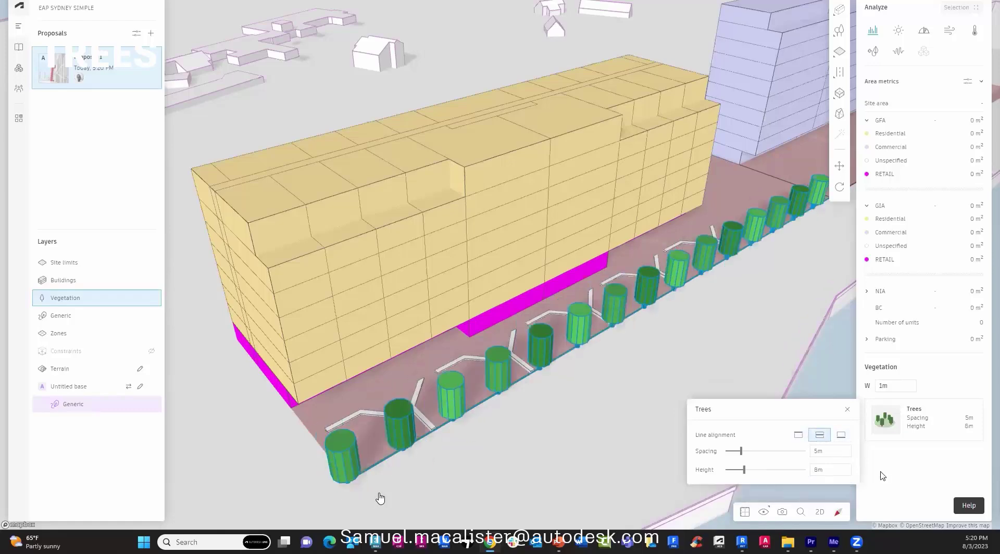
pyautogui.moveTo(608, 388); pyautogui.dragTo(768, 376, button='right')
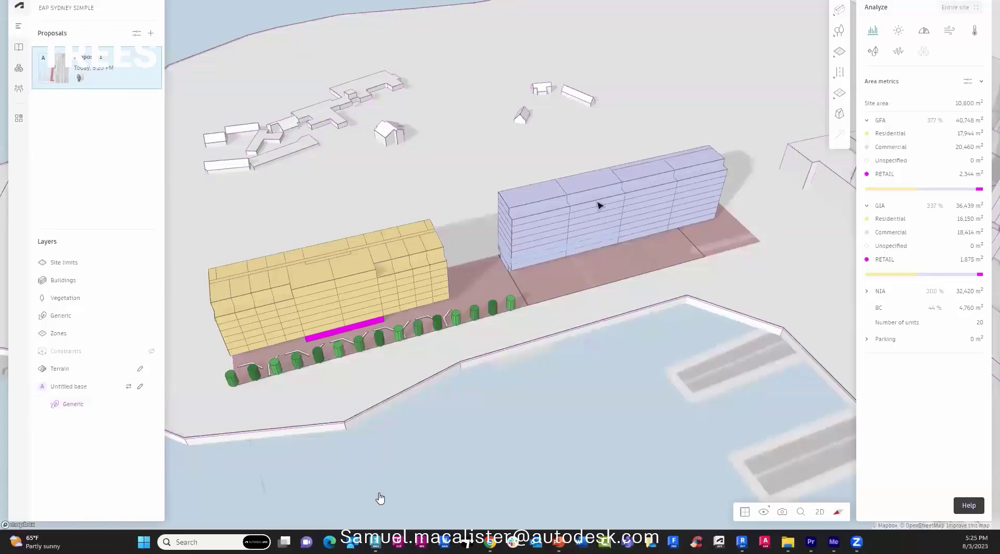
# Draw a four-corner tree area in the strip in front of the purple building.
pyautogui.moveTo(833, 42)
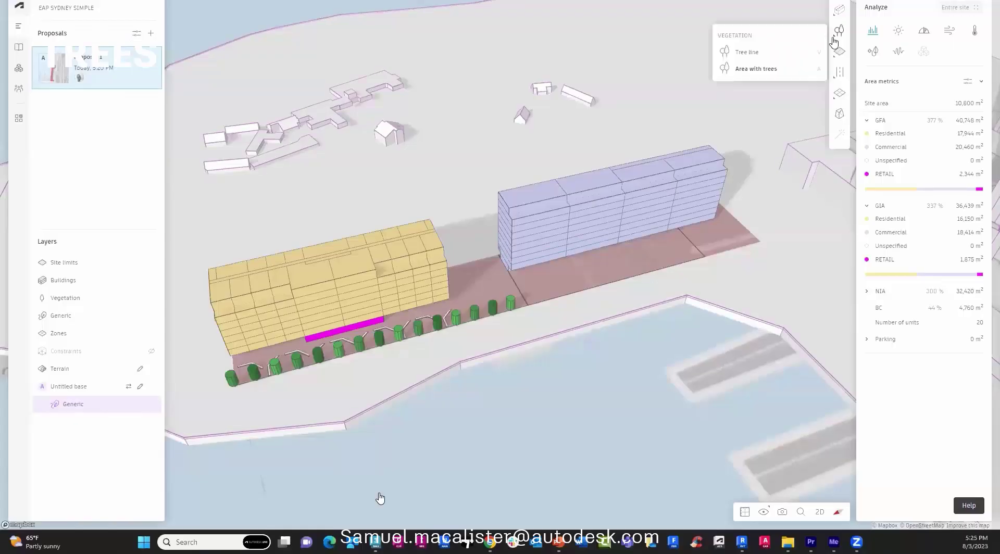
pyautogui.click(750, 69)
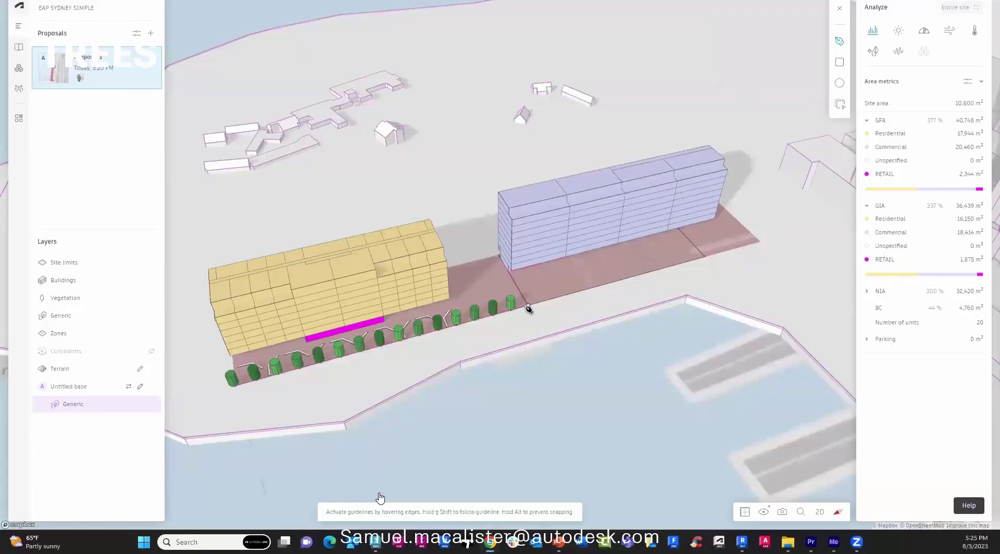
pyautogui.click(528, 306)
pyautogui.click(761, 241)
pyautogui.click(738, 220)
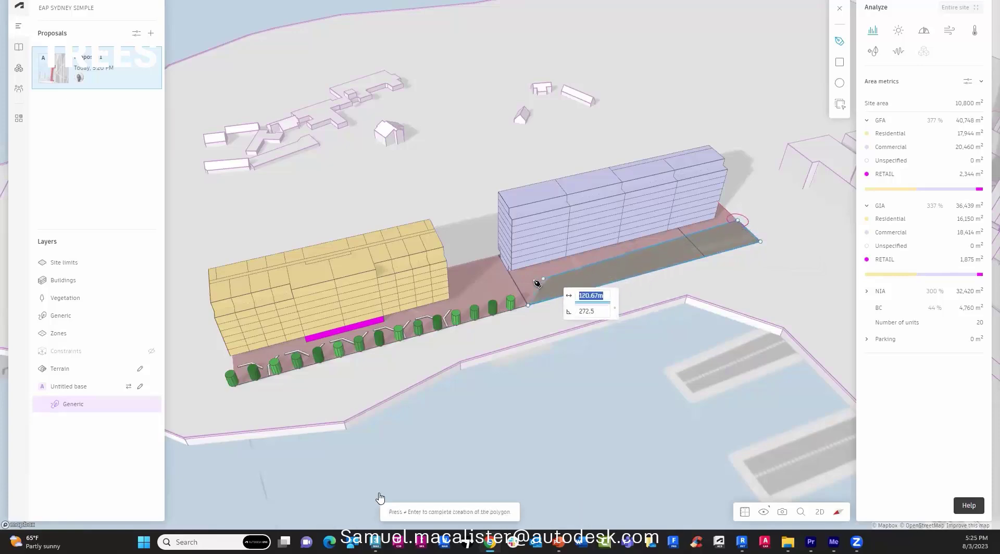
pyautogui.click(512, 272)
pyautogui.press('Return')
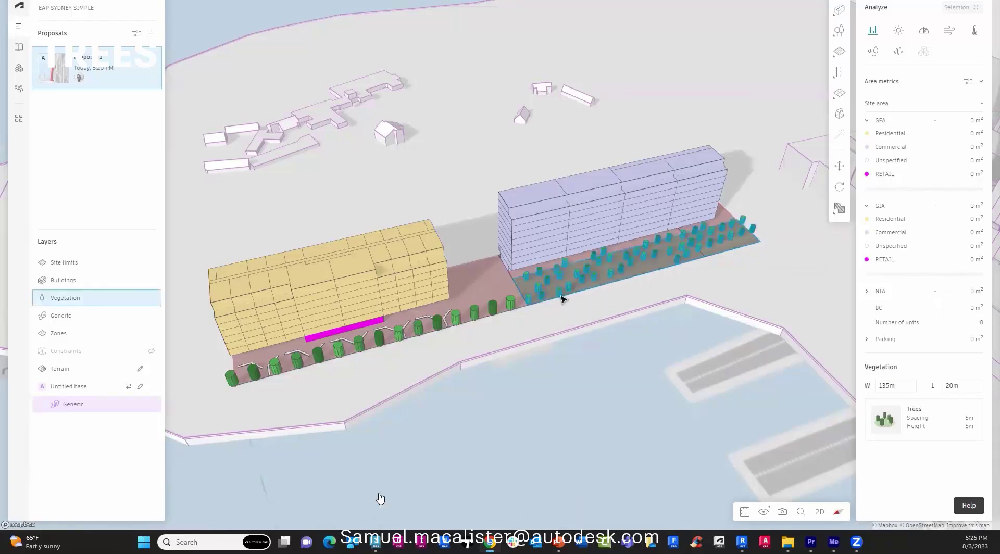
pyautogui.scroll(3, 568, 294)
# Set the tree area's tree height to 7 m and spacing to 8 m.
pyautogui.click(922, 432)
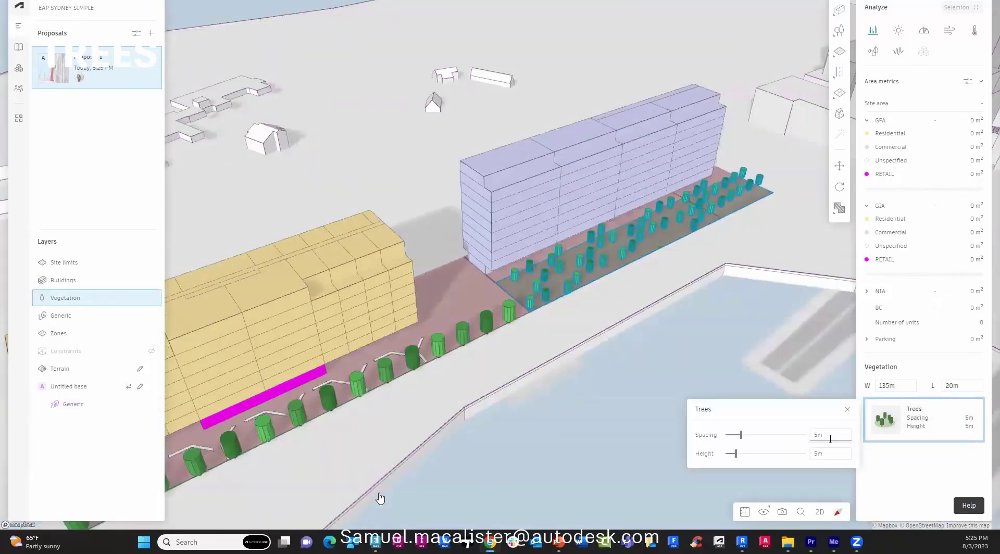
pyautogui.press('Tab')
pyautogui.write('7')
pyautogui.hotkey('shift', 'Tab')
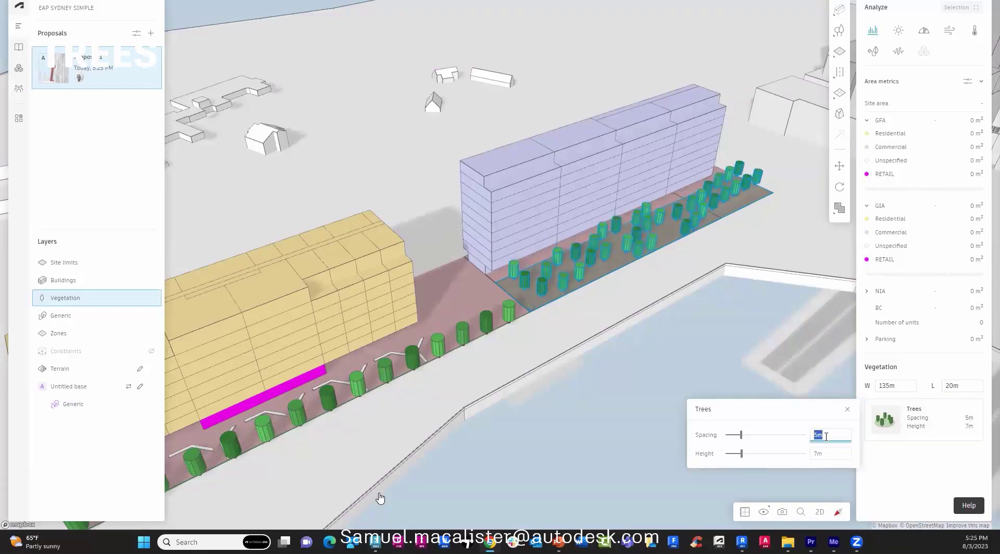
pyautogui.write('6')
pyautogui.hotkey('ctrl', 'a')
pyautogui.write('8')
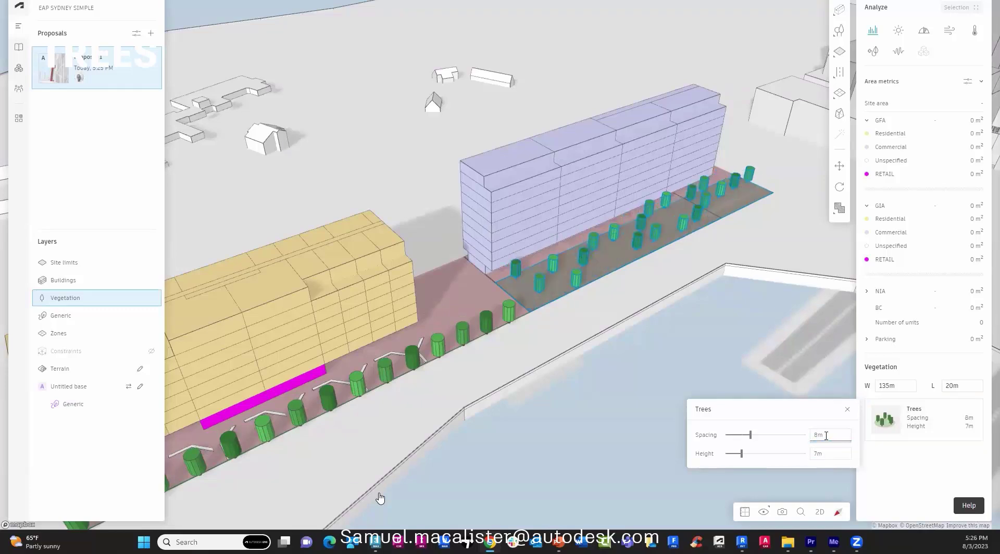
pyautogui.click(897, 481)
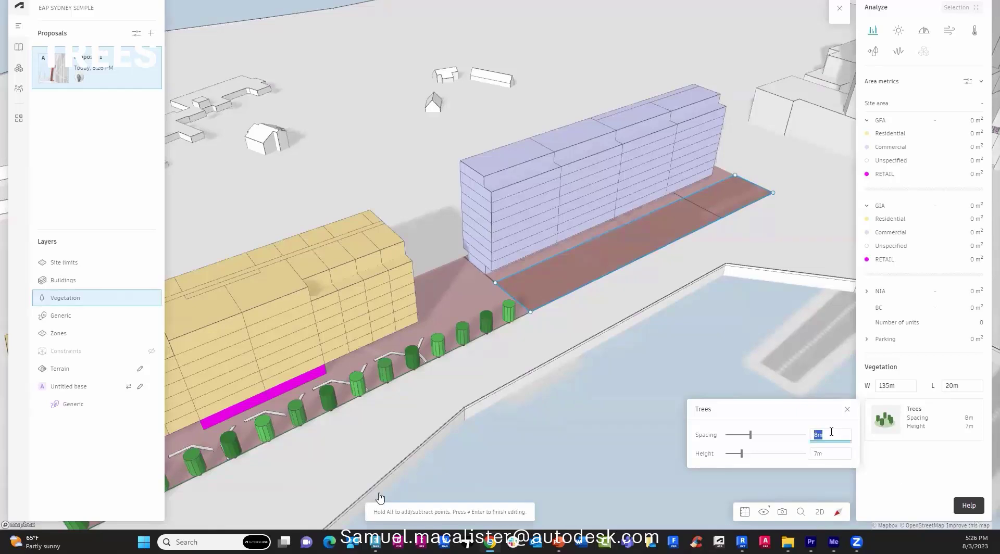
pyautogui.press('Return')
pyautogui.click(848, 410)
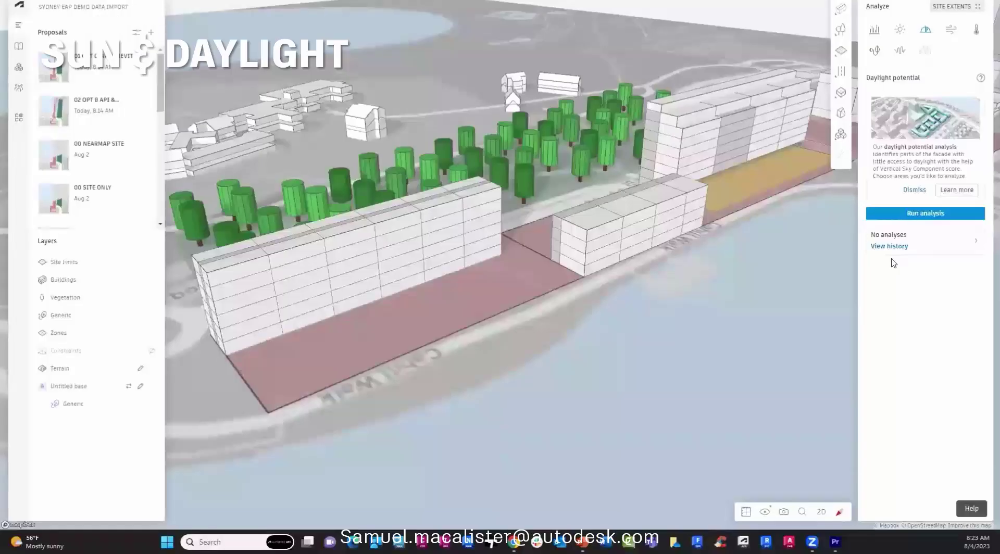
# Run the sun hours analysis for December 31.
pyautogui.click(875, 36)
pyautogui.click(899, 29)
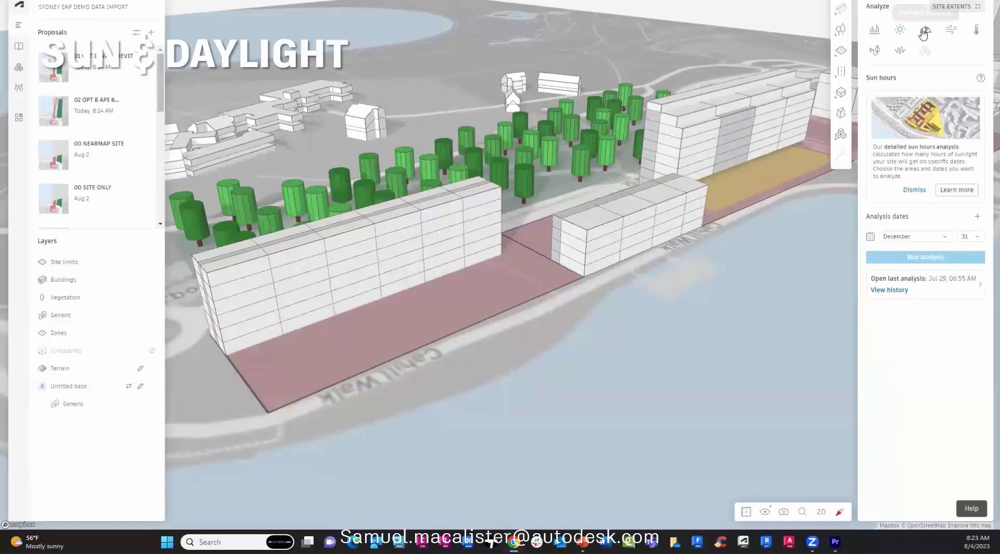
pyautogui.click(923, 30)
pyautogui.click(900, 30)
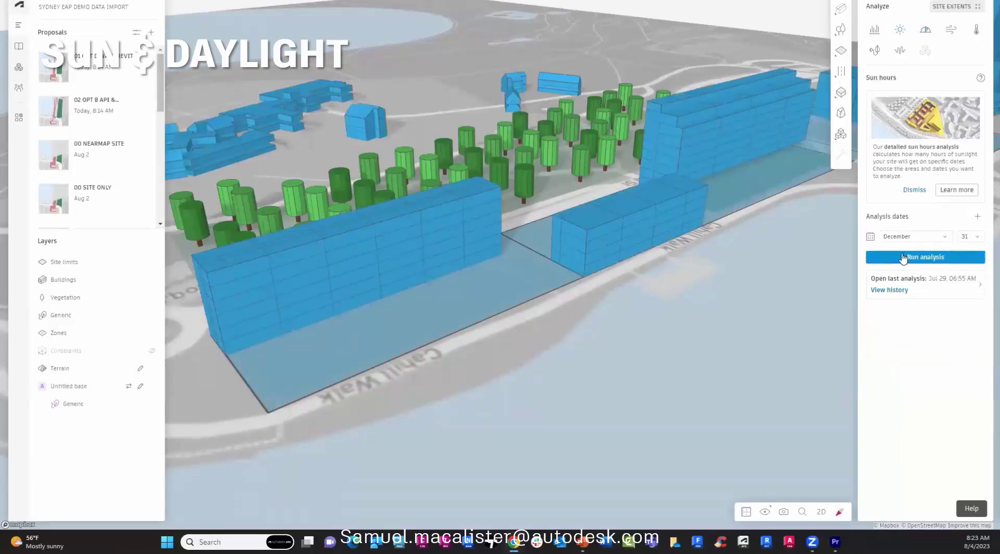
pyautogui.click(904, 257)
# Run daylight potential over the Commercial, Retail, Heritage and Site Extents areas.
pyautogui.click(925, 30)
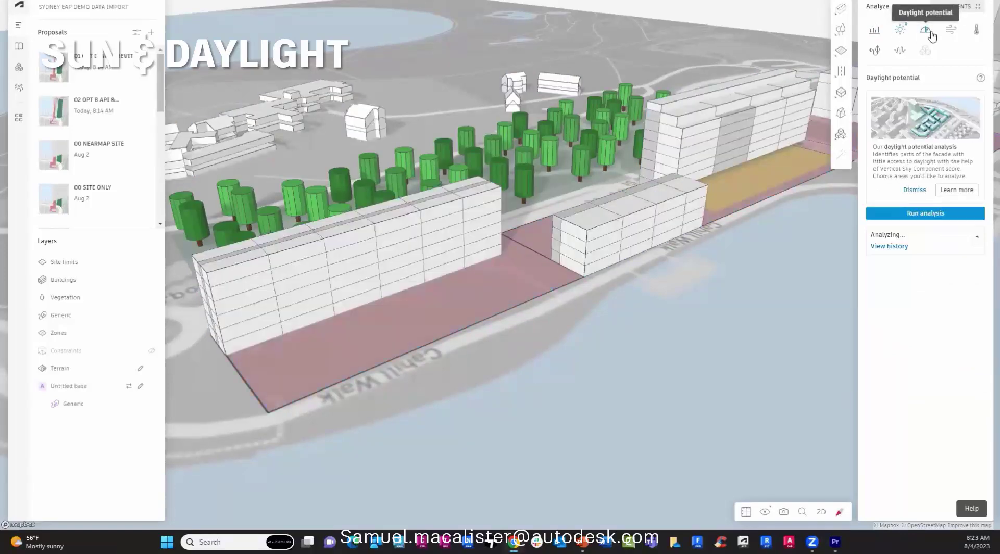
pyautogui.click(965, 15)
pyautogui.click(892, 51)
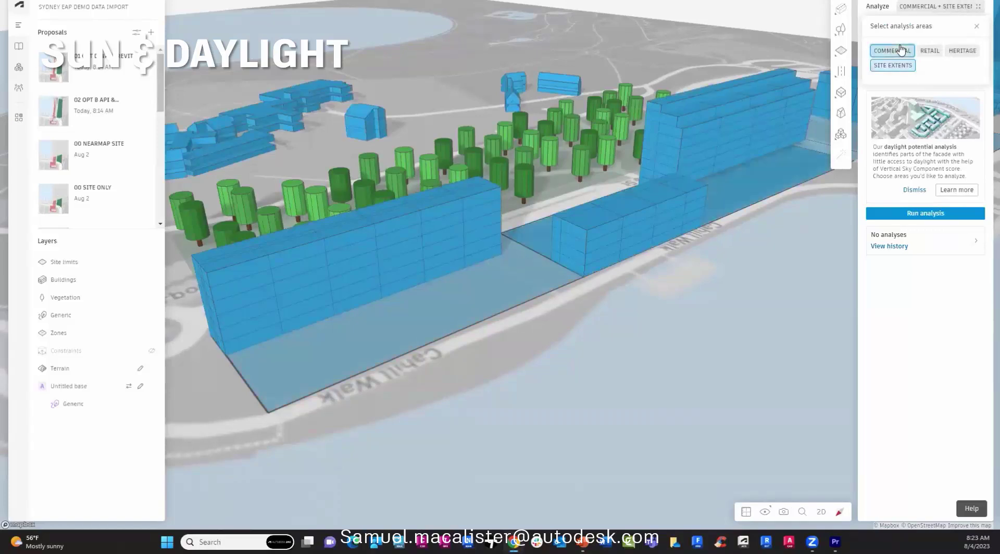
pyautogui.click(930, 51)
pyautogui.click(907, 69)
pyautogui.click(896, 50)
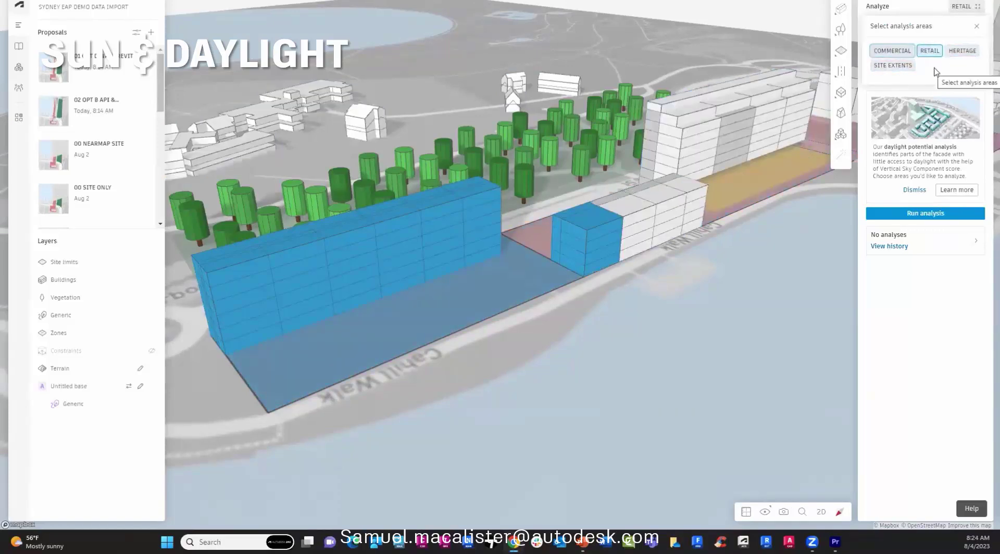
pyautogui.click(961, 51)
pyautogui.click(892, 50)
pyautogui.click(893, 65)
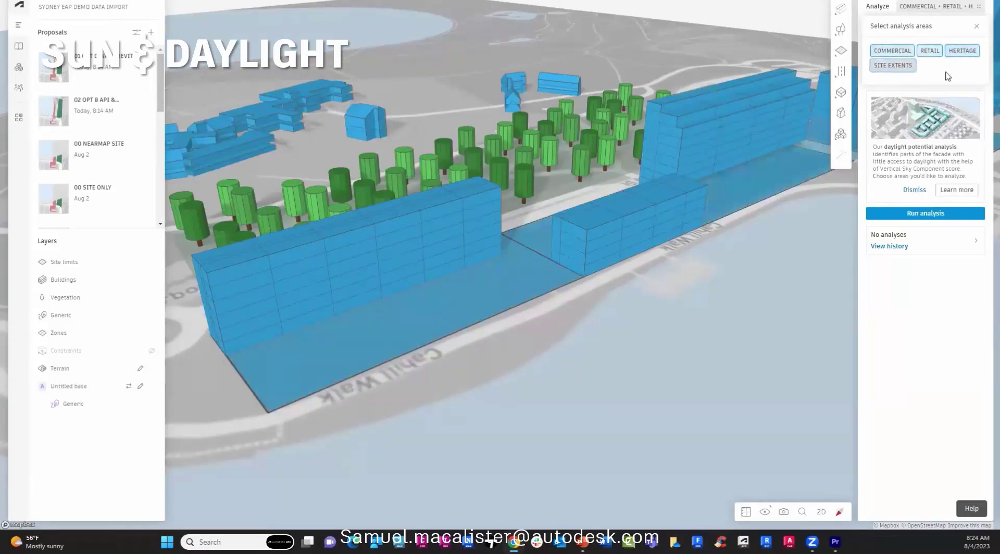
pyautogui.click(942, 214)
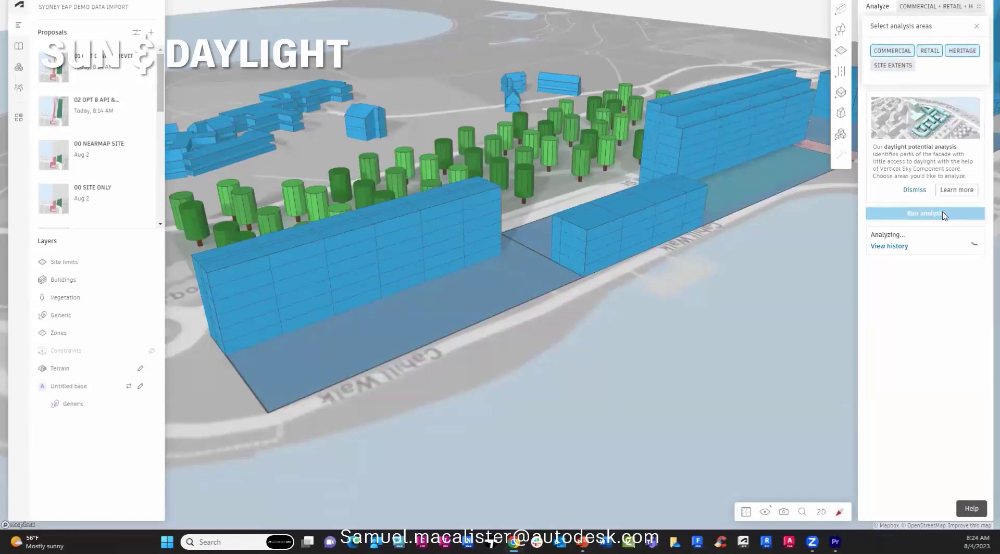
# Open the saved July 28 sun hours result from the analysis history.
pyautogui.click(900, 28)
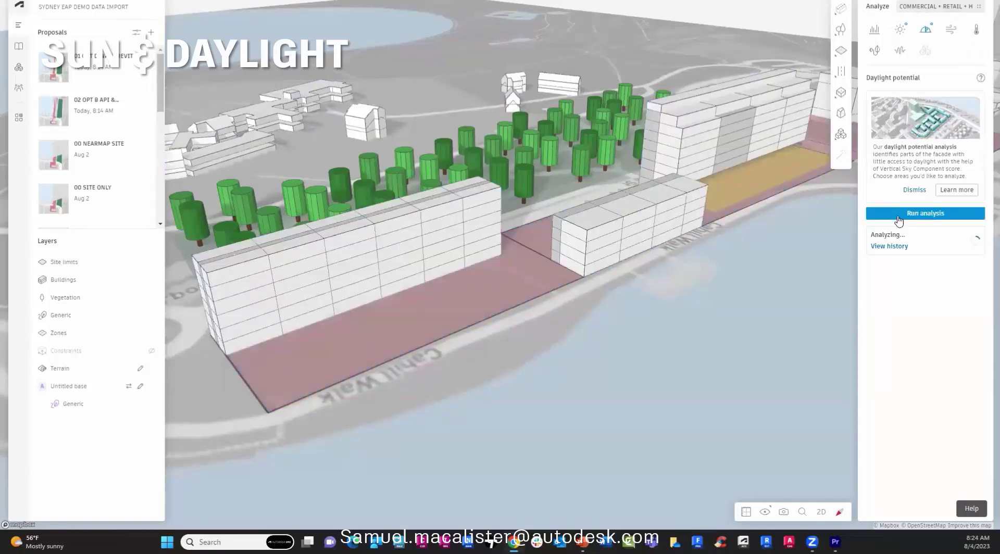
pyautogui.click(891, 290)
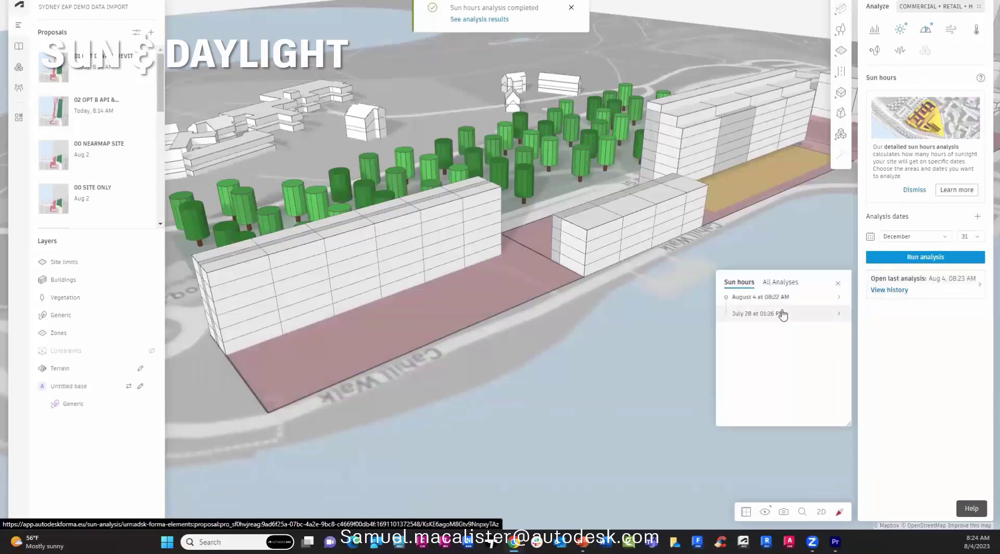
pyautogui.click(774, 317)
pyautogui.click(762, 332)
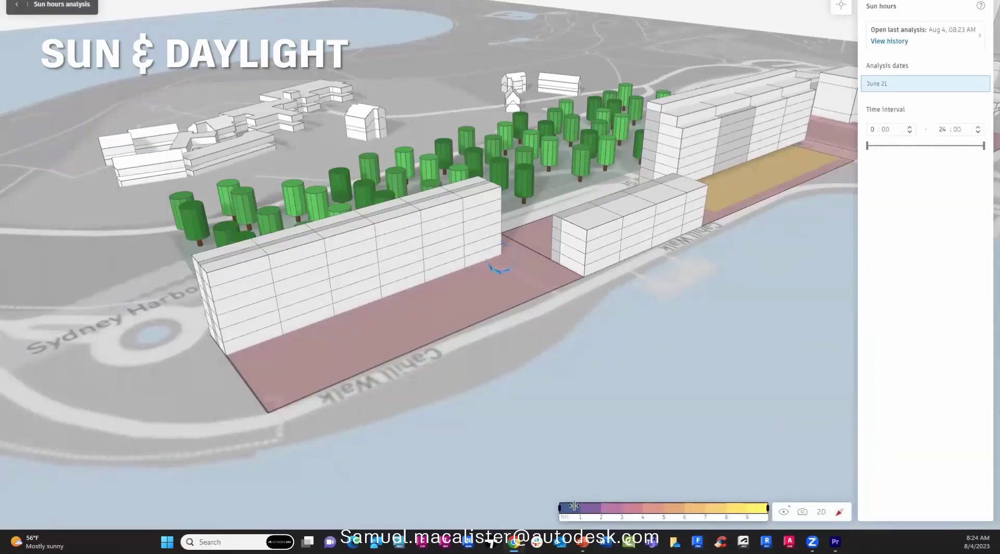
# Filter the legend to low sun hours, pin a ground reading, and return to the proposal.
pyautogui.moveTo(767, 507); pyautogui.dragTo(622, 507)
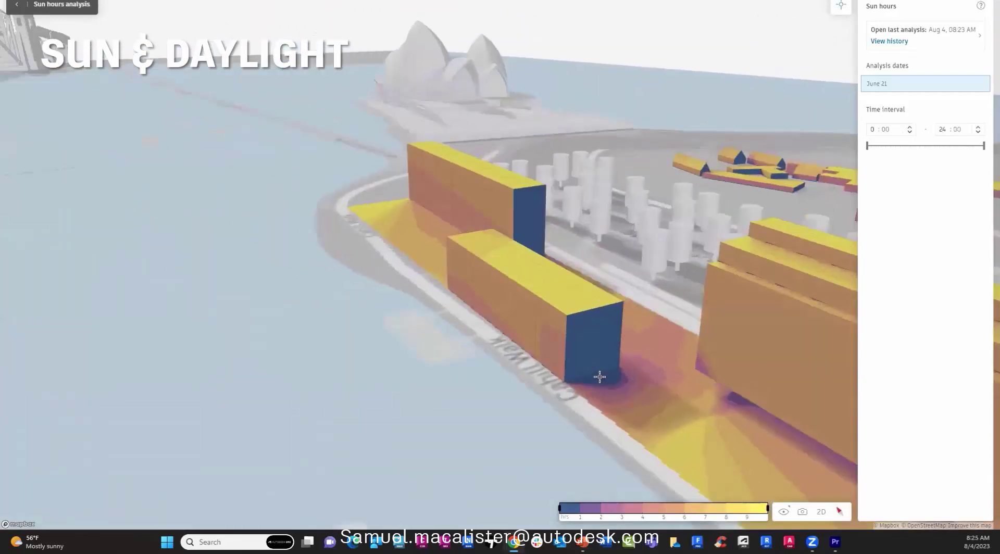
pyautogui.moveTo(560, 372)
pyautogui.click(740, 400)
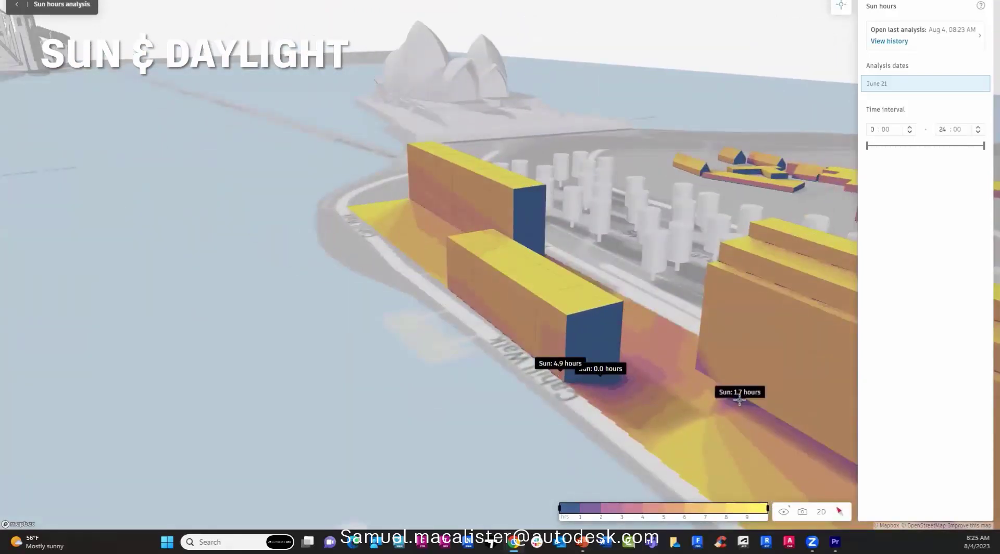
pyautogui.click(17, 5)
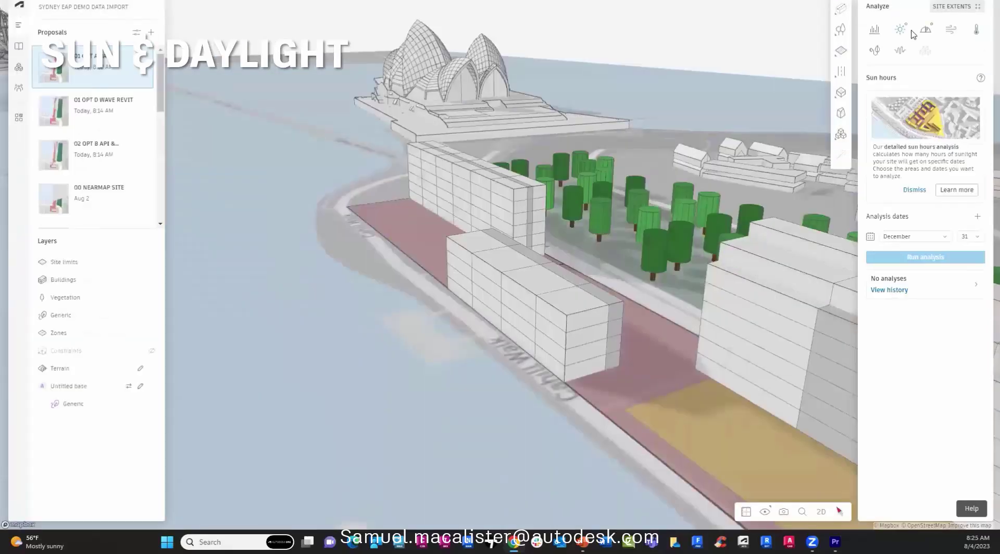
# Open the August 4 daylight potential result from the analysis history.
pyautogui.click(926, 29)
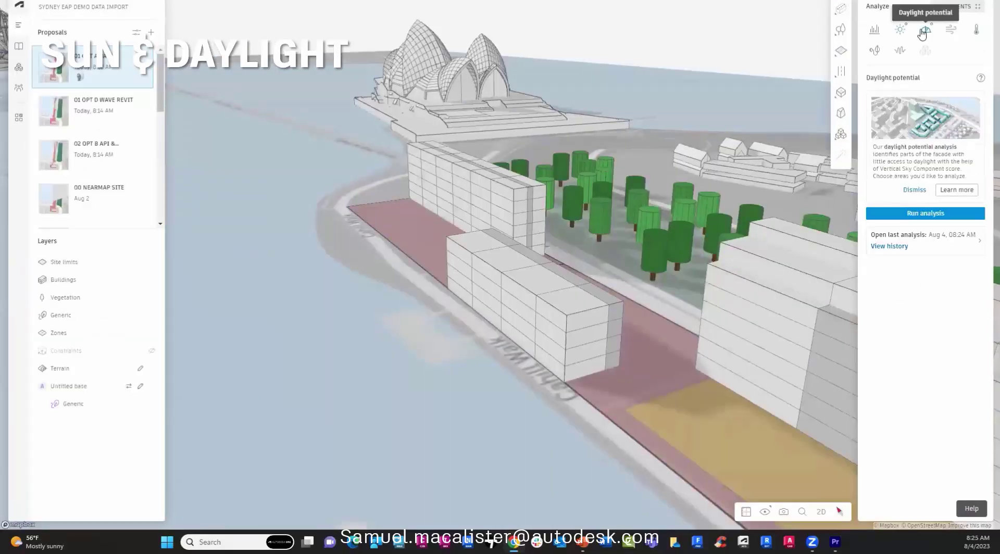
pyautogui.click(890, 246)
pyautogui.click(777, 254)
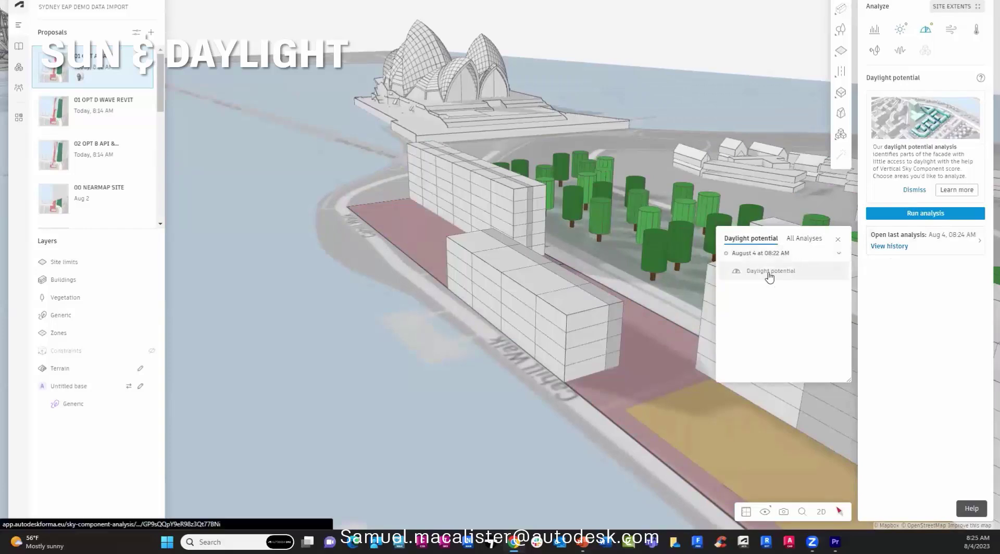
pyautogui.click(770, 274)
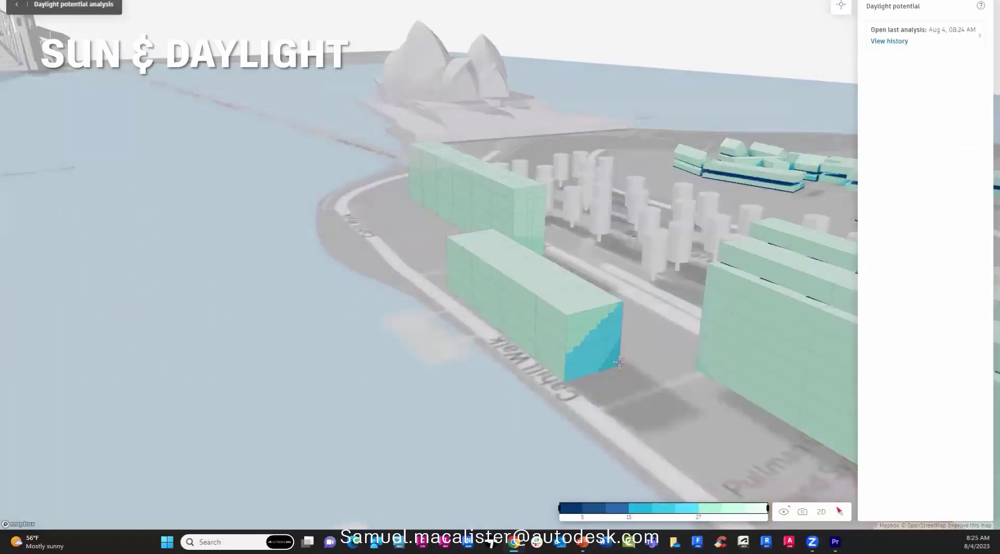
# Limit the legend to facades at 15% daylight or below and view the whole site.
pyautogui.moveTo(572, 506)
pyautogui.moveTo(641, 511)
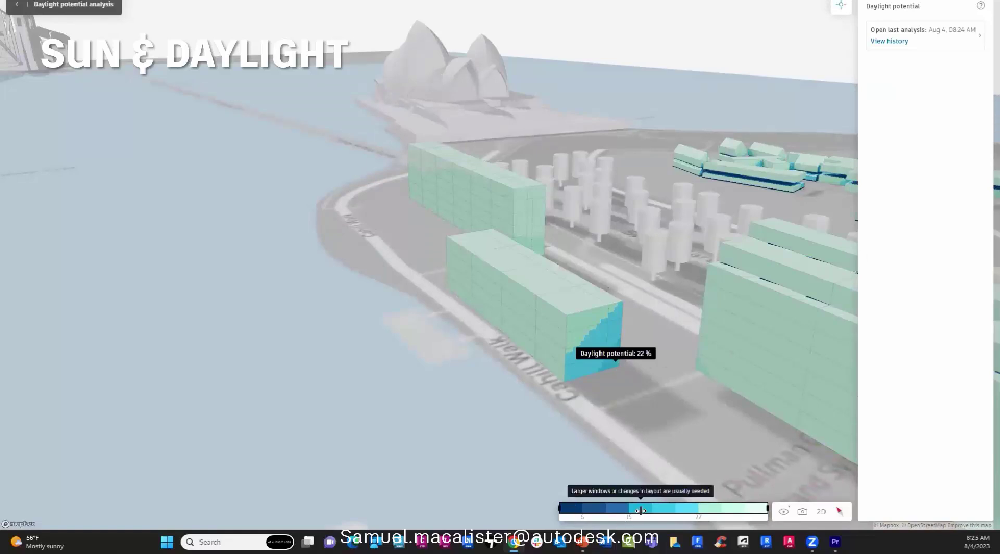
pyautogui.moveTo(641, 511); pyautogui.dragTo(629, 512)
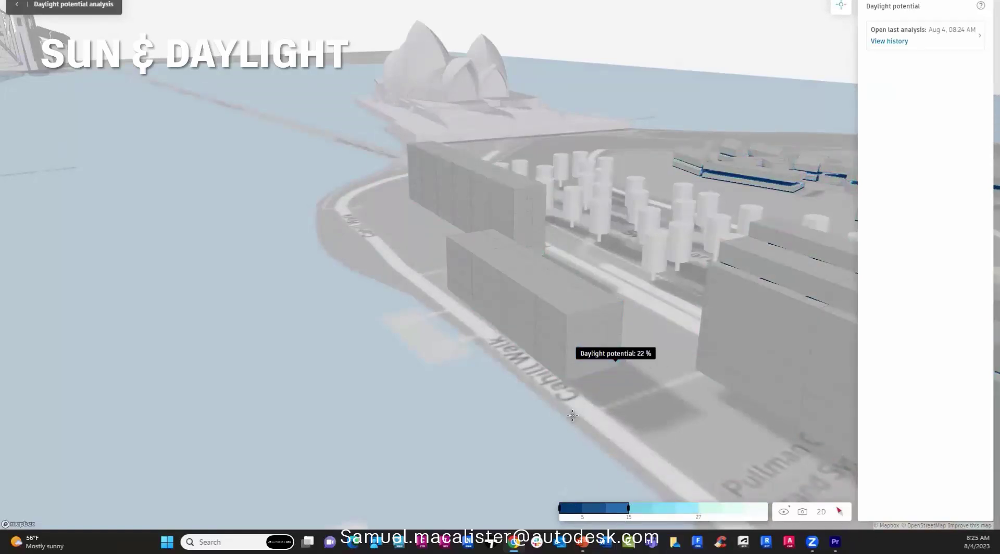
pyautogui.moveTo(651, 433); pyautogui.dragTo(469, 375)
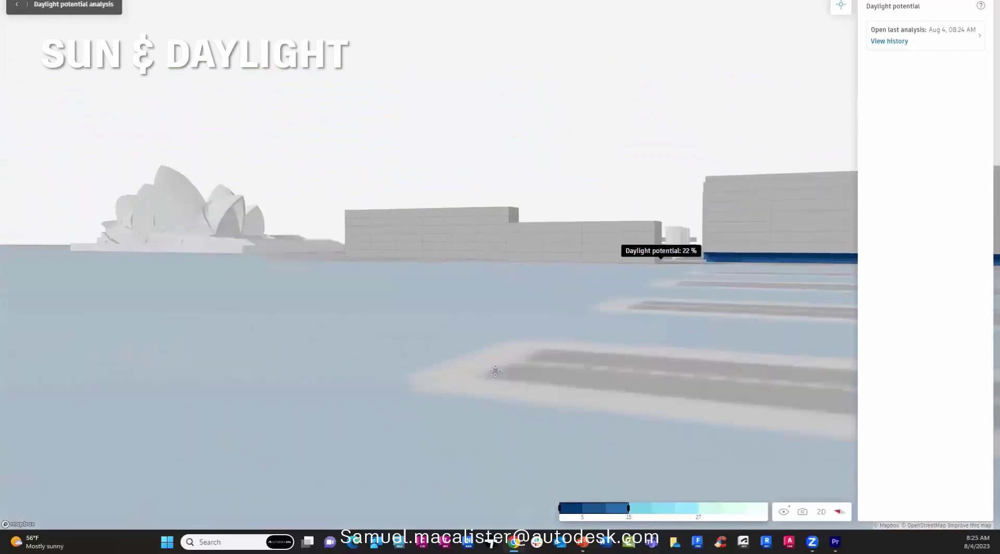
pyautogui.scroll(5, 400, 372)
pyautogui.scroll(-10, 400, 373)
pyautogui.moveTo(400, 373); pyautogui.dragTo(560, 398)
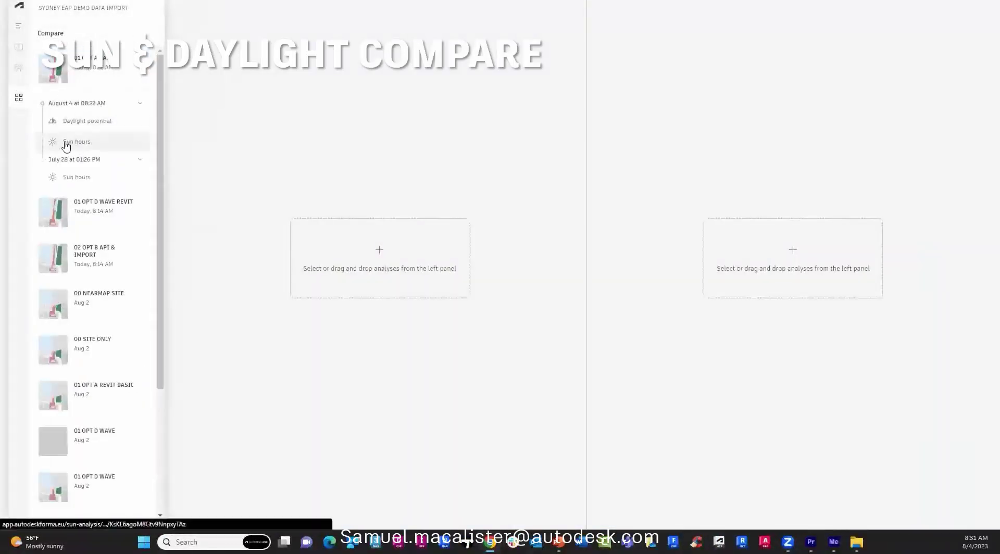
# Place 01 OPT A BASIC sun hours in the left slot and 01 OPT D WAVE REVIT's in the right.
pyautogui.moveTo(67, 146); pyautogui.dragTo(364, 267)
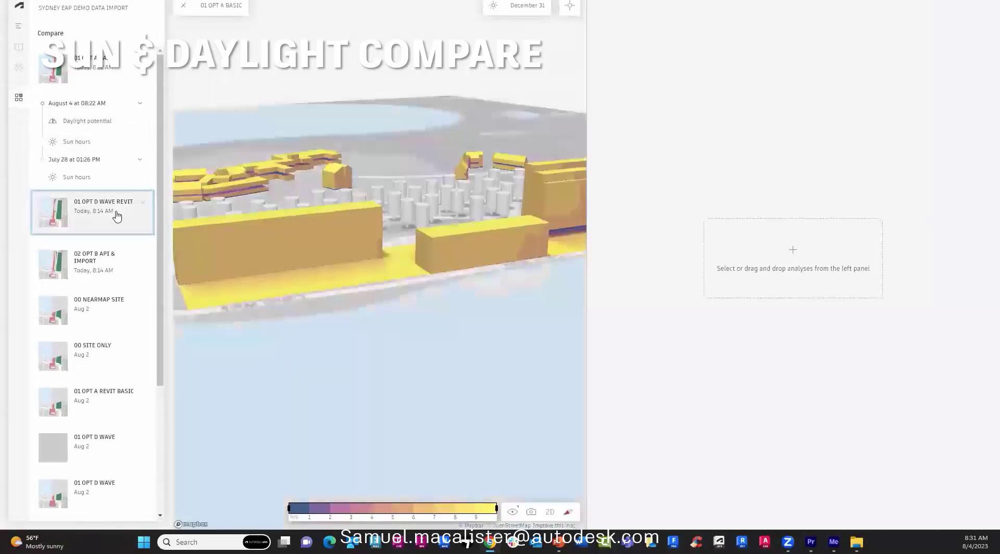
pyautogui.click(117, 217)
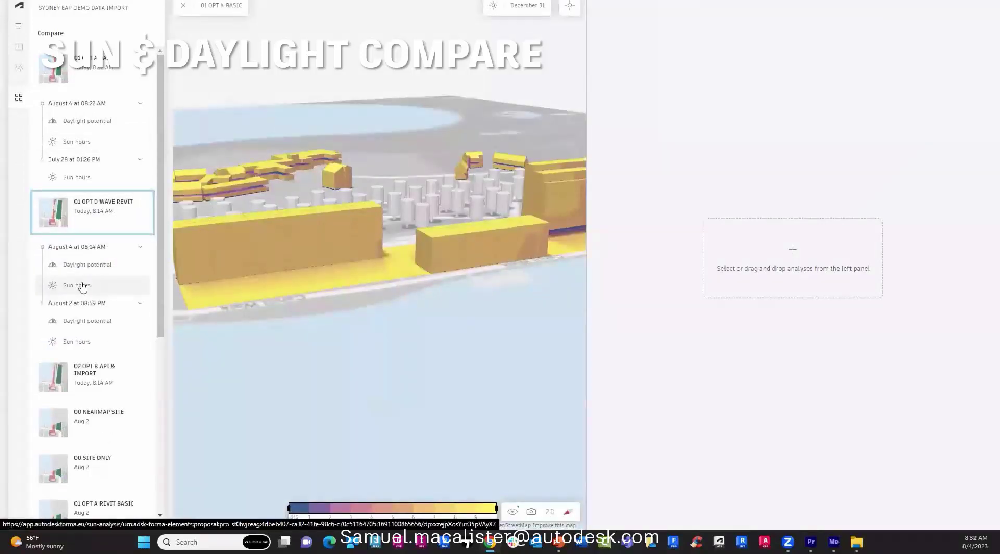
pyautogui.moveTo(81, 286); pyautogui.dragTo(794, 265)
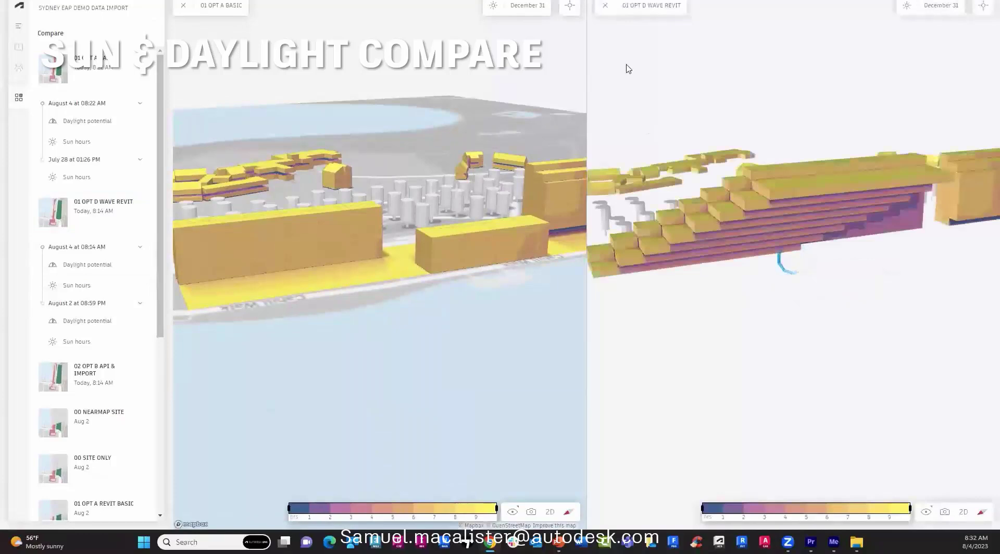
# Enable value inspection, orbit both views, and pin a sun reading on the wave building's facade.
pyautogui.click(571, 5)
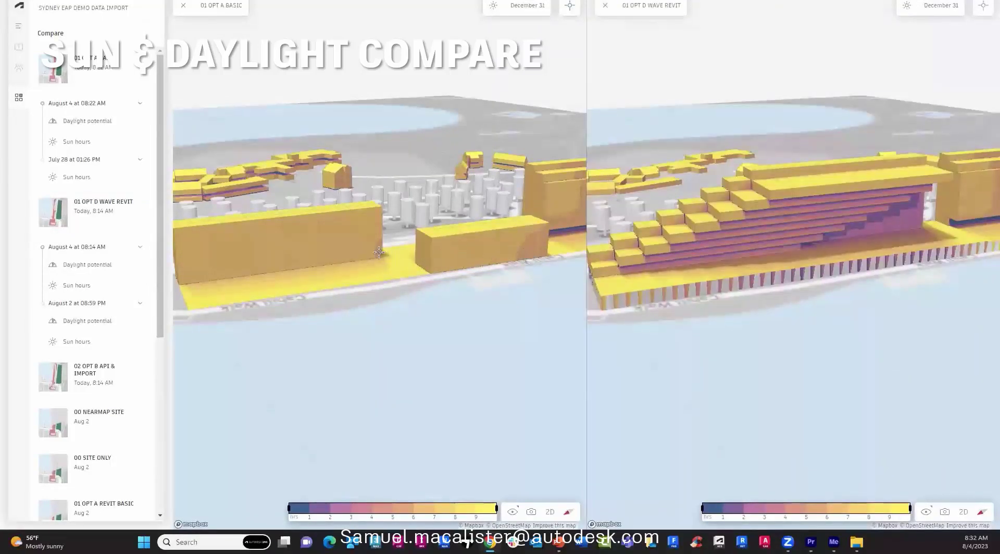
pyautogui.moveTo(378, 253)
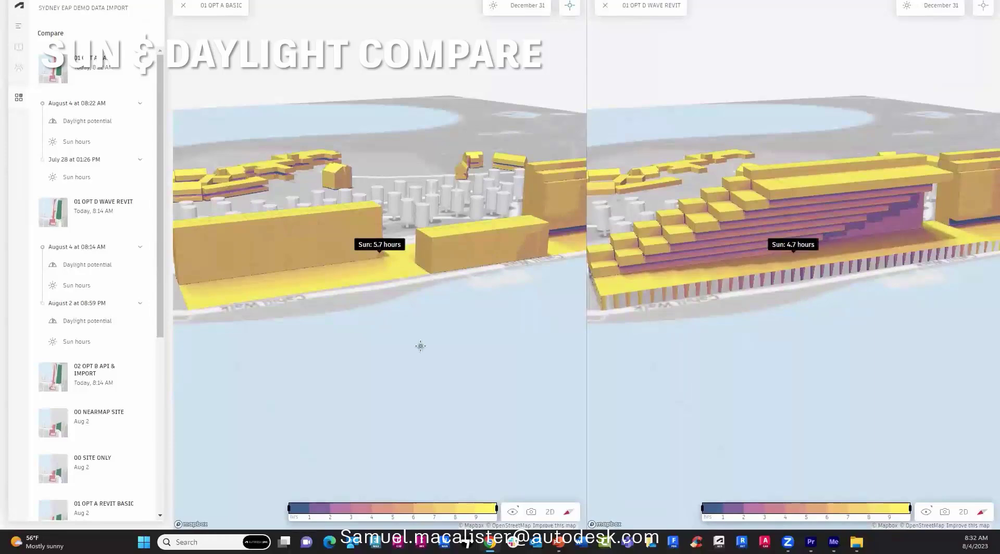
pyautogui.moveTo(420, 346); pyautogui.dragTo(228, 335, button='right')
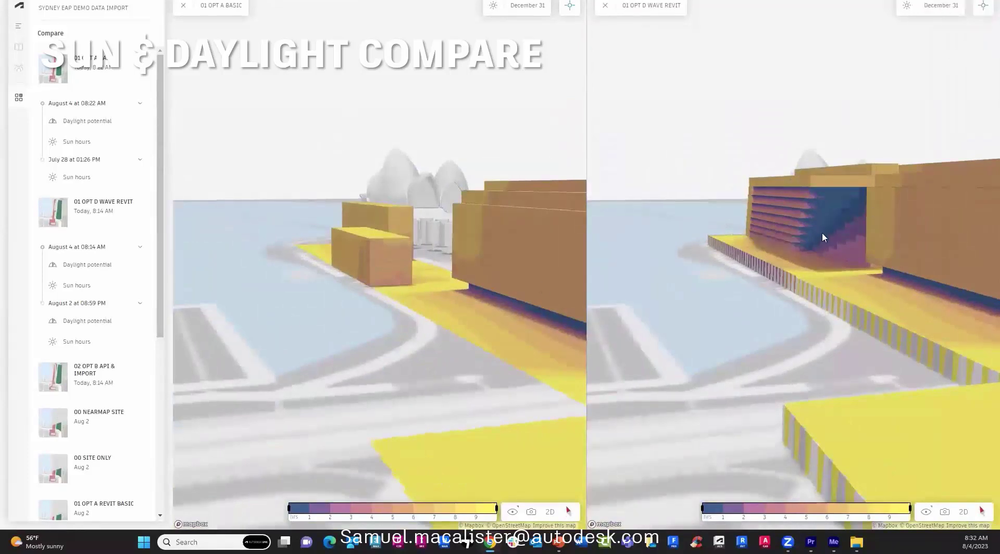
pyautogui.click(849, 227)
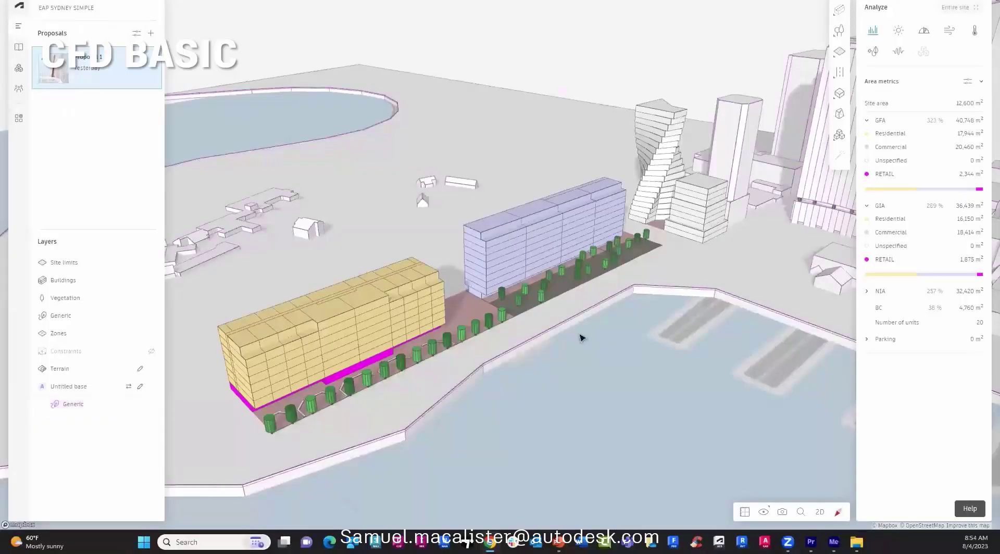
# Show rapid wind comfort results limited to a Custom circle analysis area.
pyautogui.click(950, 31)
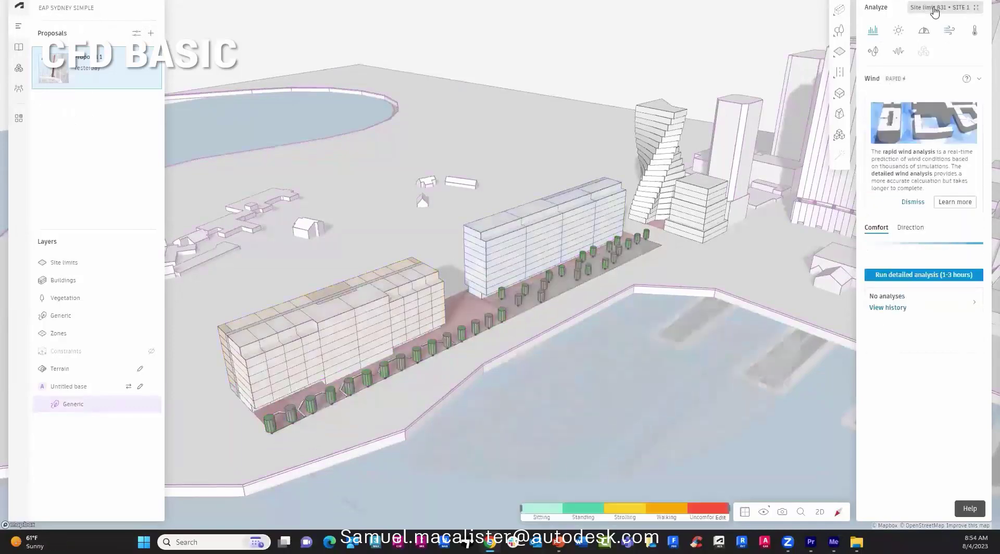
pyautogui.click(936, 11)
pyautogui.click(936, 50)
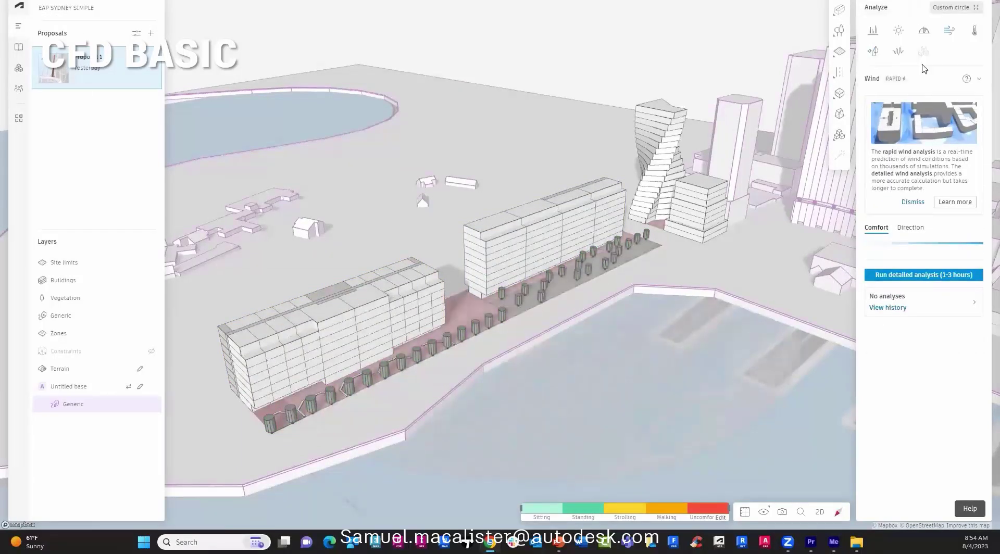
pyautogui.click(910, 229)
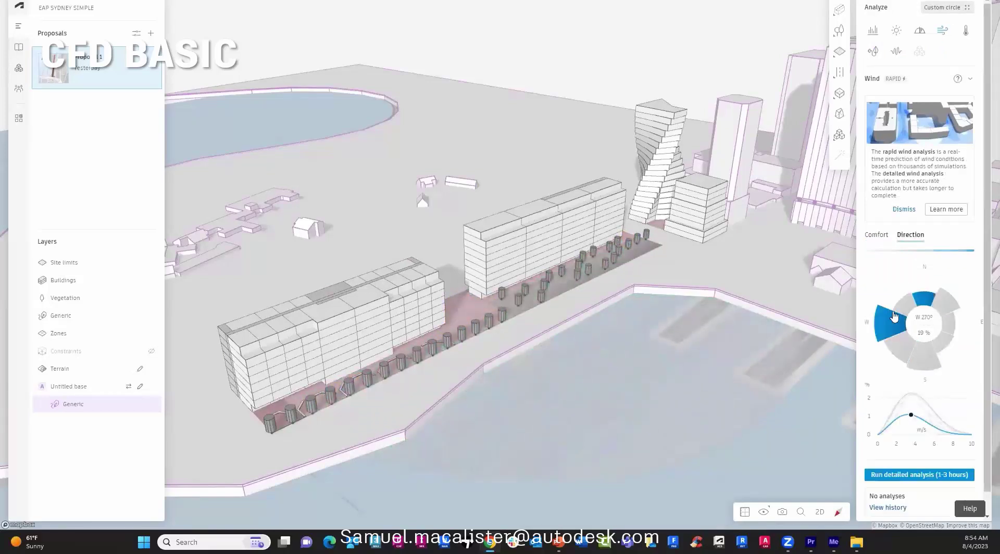
pyautogui.click(876, 234)
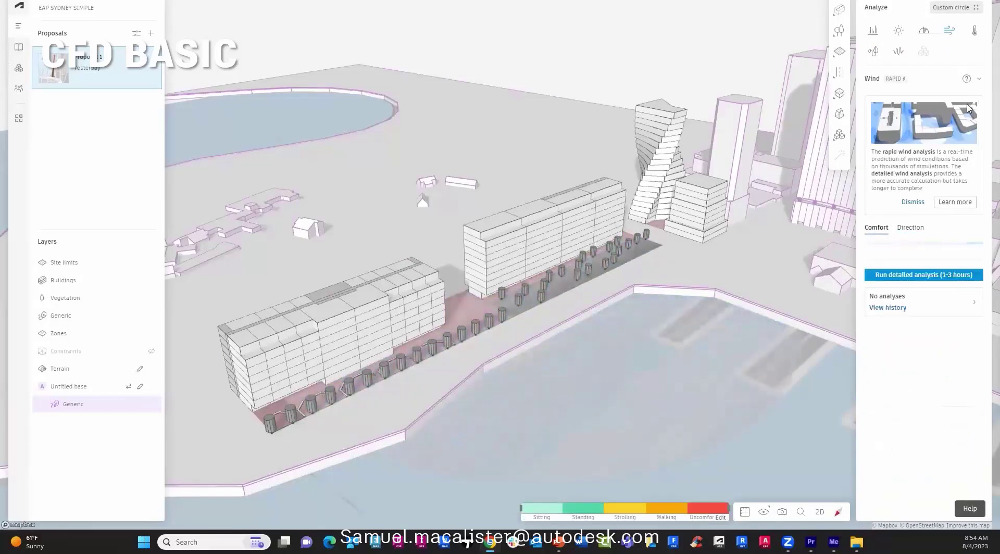
pyautogui.click(956, 7)
pyautogui.click(920, 69)
pyautogui.click(952, 9)
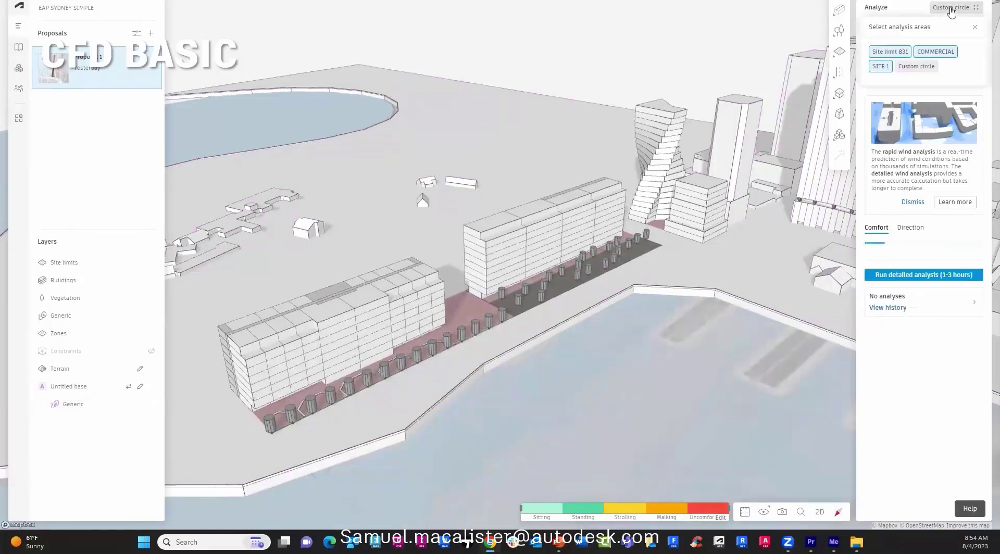
pyautogui.click(918, 67)
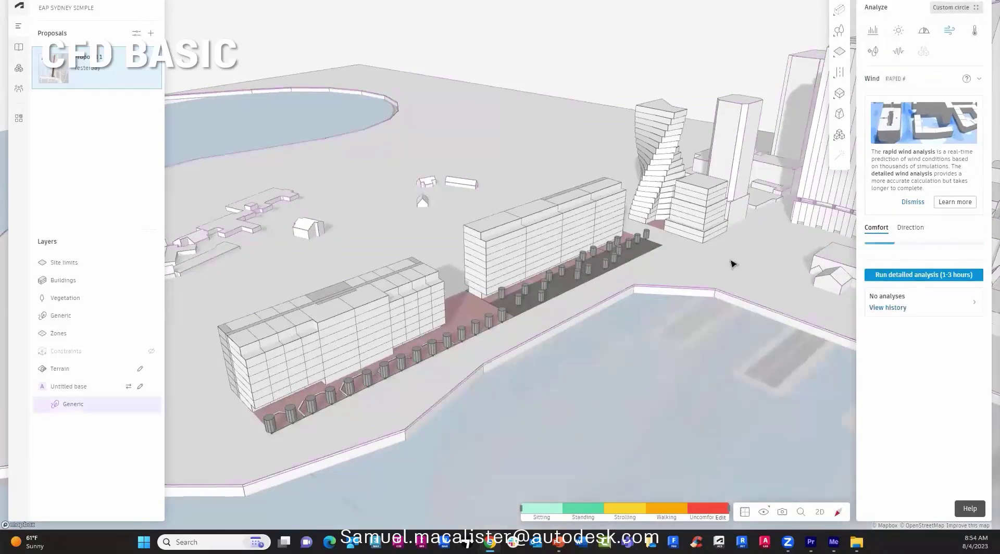
# Select the one-storey base along the building front and lower the view to eye level.
pyautogui.click(475, 297)
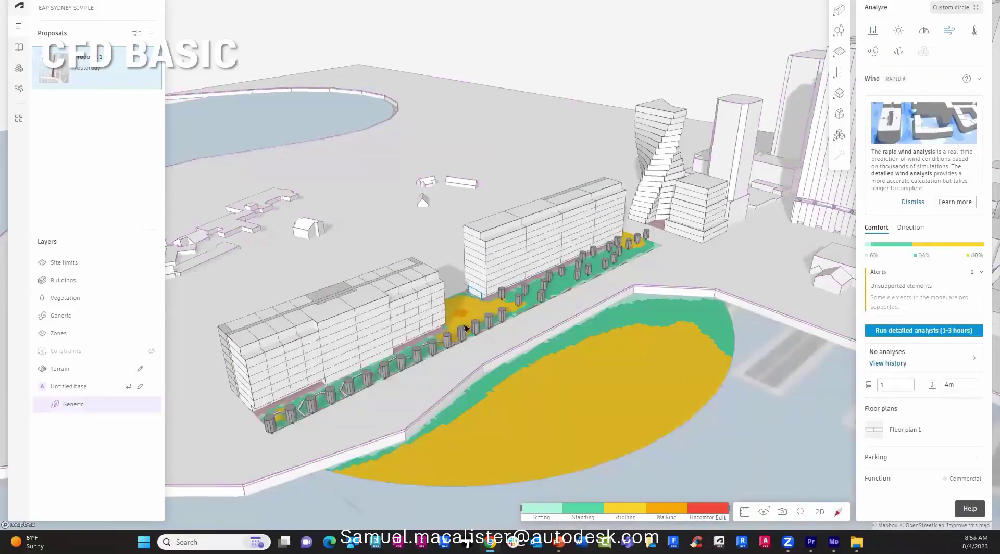
pyautogui.scroll(5, 469, 308)
pyautogui.scroll(5, 464, 325)
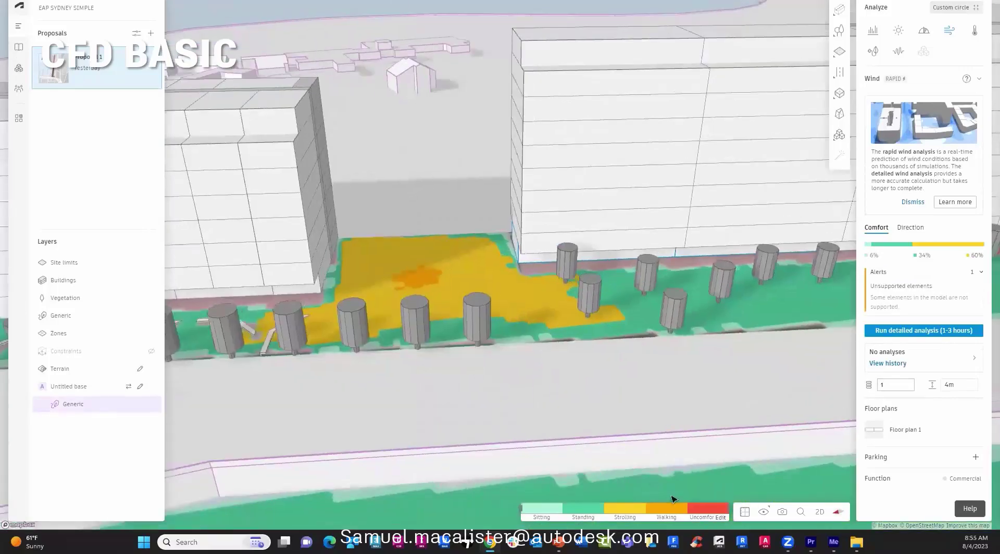
pyautogui.moveTo(600, 379); pyautogui.dragTo(679, 368, button='right')
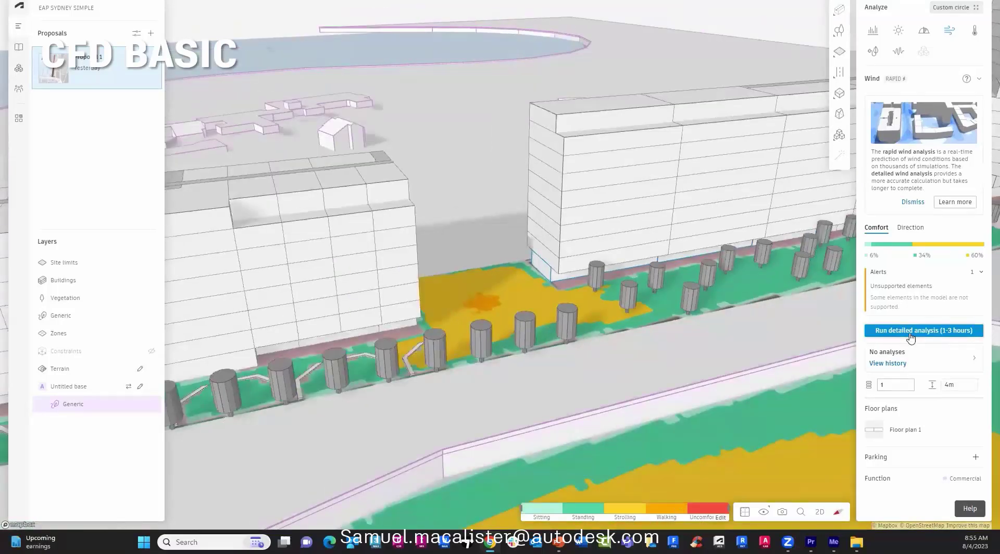
# Run the detailed wind analysis and review wind results by direction around both waterfront buildings.
pyautogui.click(911, 331)
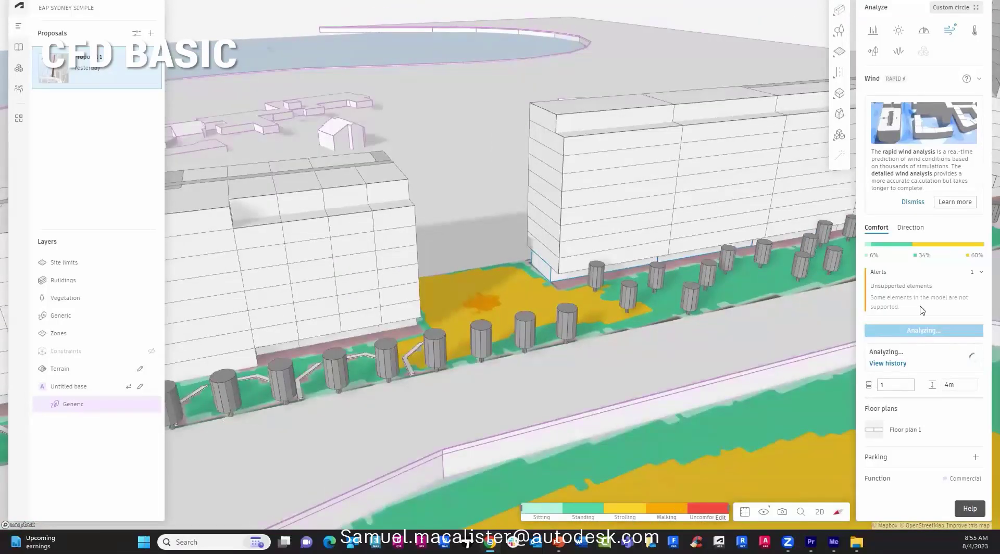
pyautogui.click(910, 227)
pyautogui.scroll(-3, 914, 346)
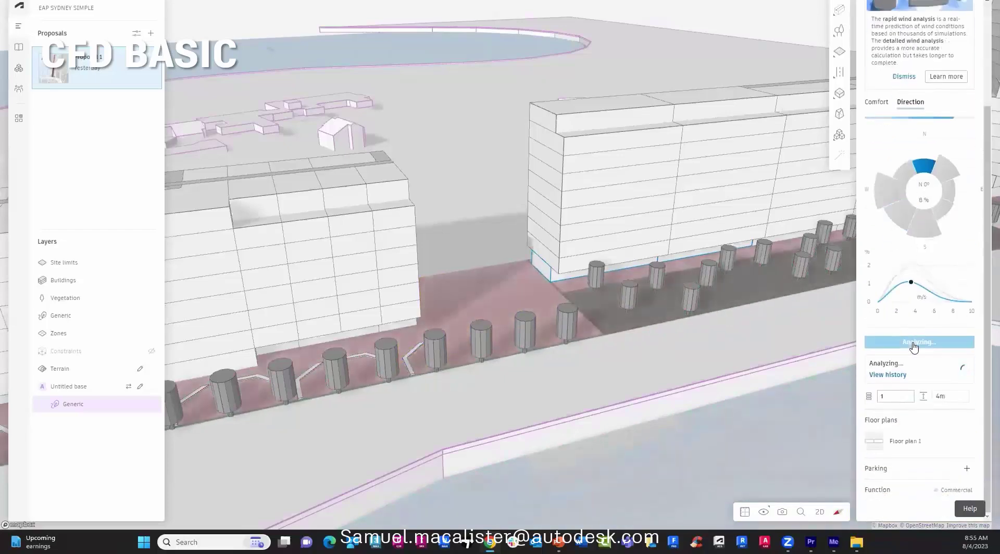
pyautogui.moveTo(913, 295)
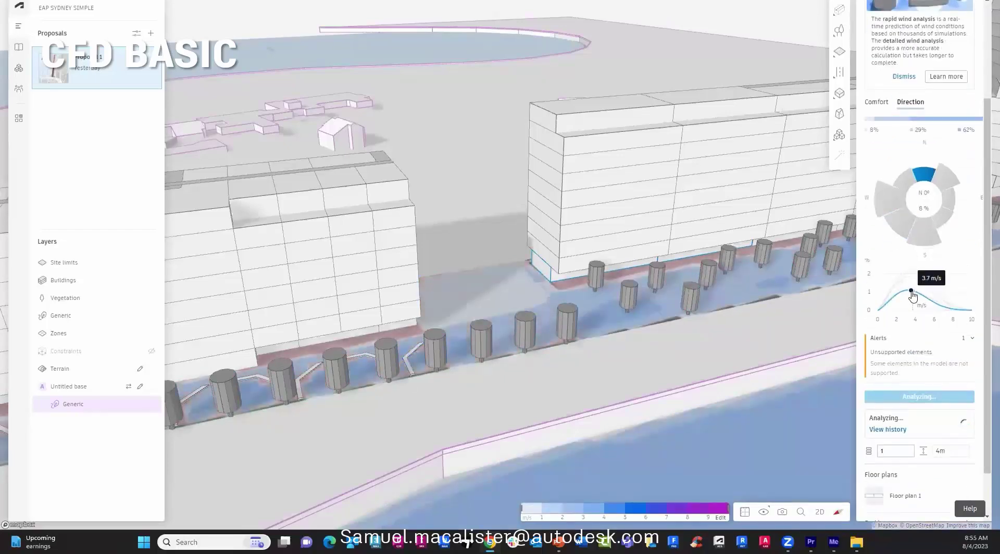
pyautogui.scroll(-5, 666, 331)
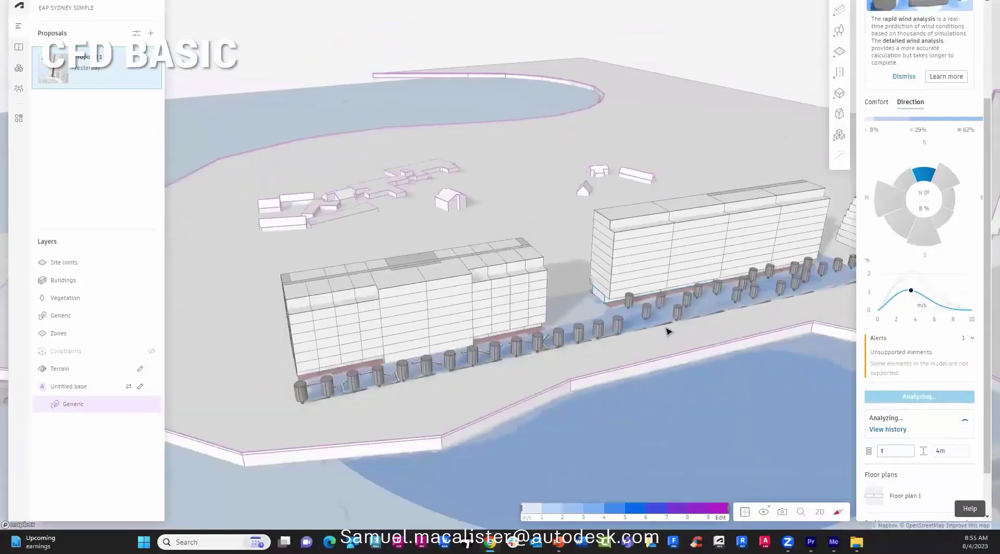
pyautogui.moveTo(666, 331); pyautogui.dragTo(813, 313, button='right')
# Set the wind analysis area to the site limit.
pyautogui.moveTo(933, 223)
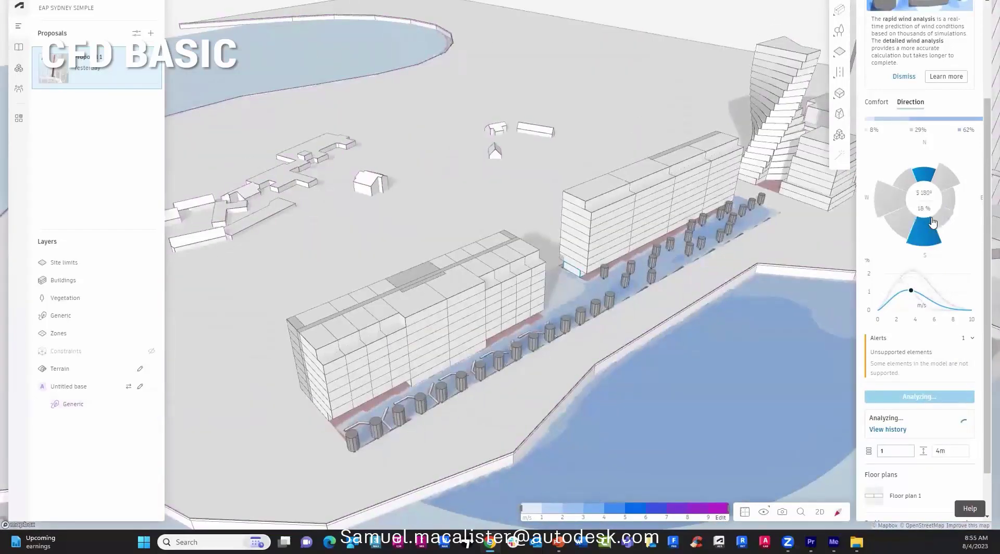
pyautogui.scroll(3, 933, 223)
pyautogui.click(945, 7)
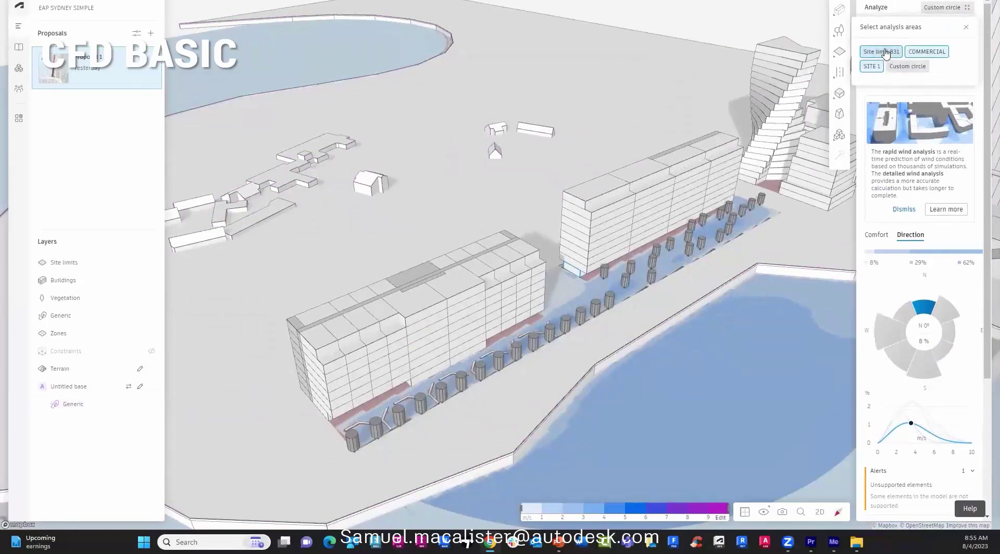
pyautogui.click(966, 26)
pyautogui.click(877, 234)
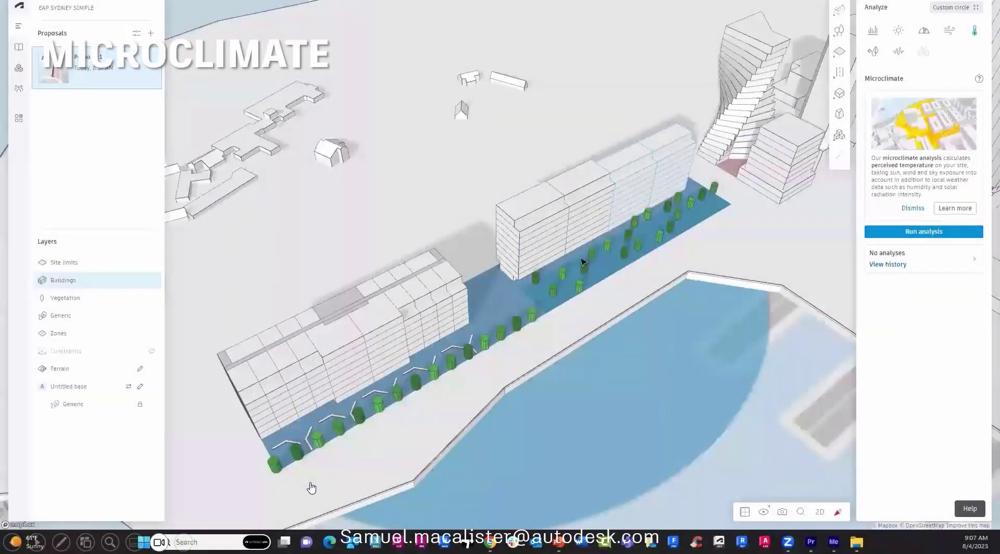
# Run a microclimate analysis on site limit SITE 1 and check its analysis history.
pyautogui.click(487, 276)
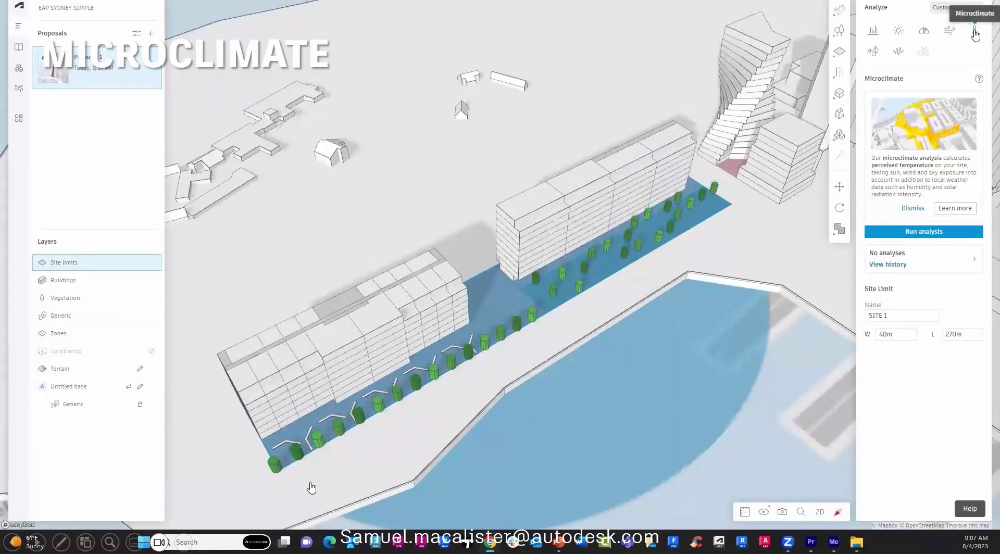
pyautogui.click(917, 237)
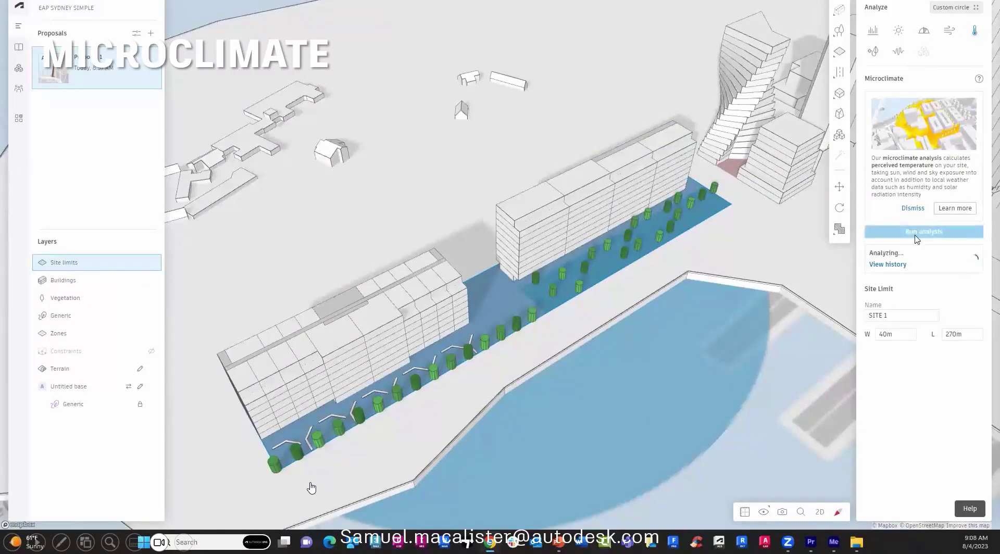
pyautogui.click(889, 264)
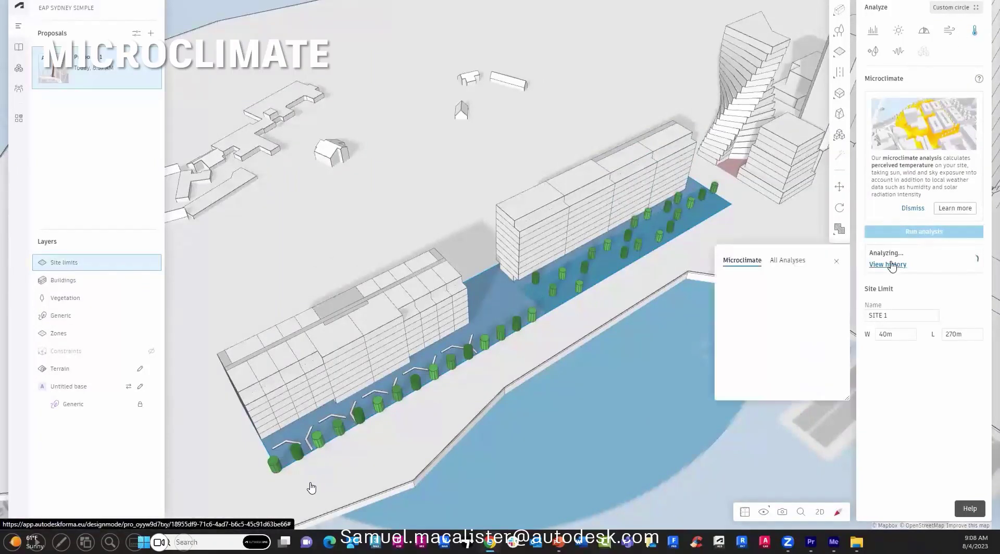
pyautogui.click(789, 257)
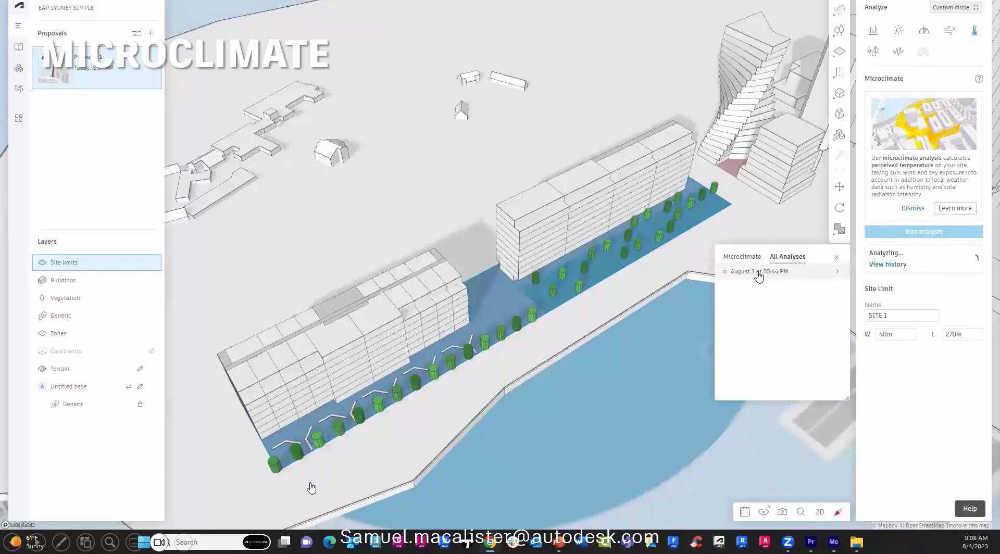
pyautogui.click(743, 256)
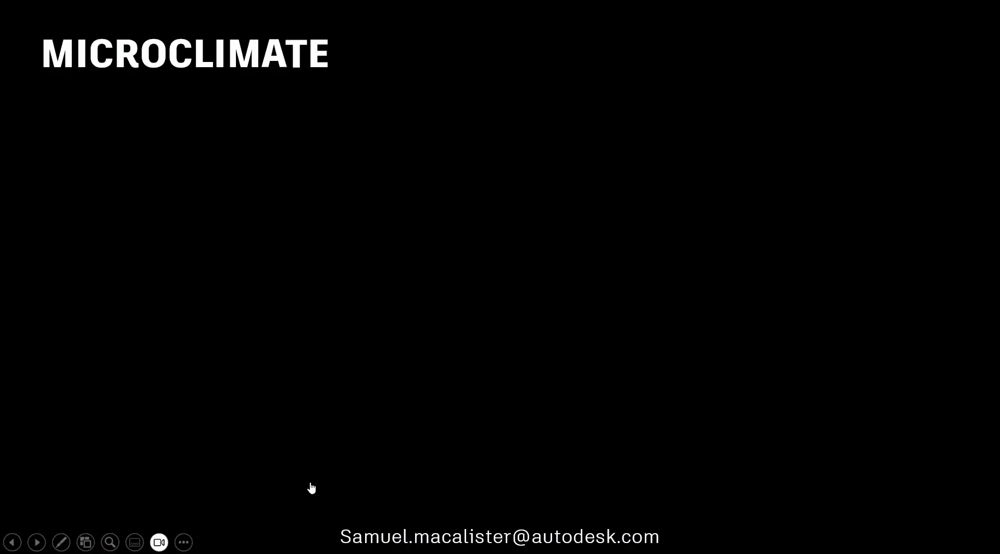
# Bring up the microclimate analysis results for review.
pyautogui.click(312, 488)
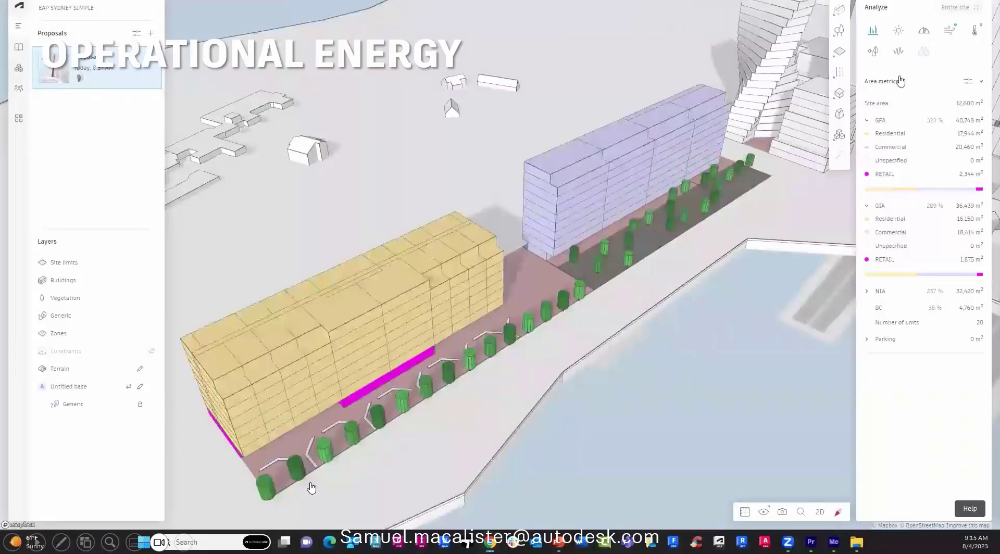
# Set operational energy to uninsulated roof and walls, single clear glazing, 100% window ratio, very hot humid climate.
pyautogui.click(875, 52)
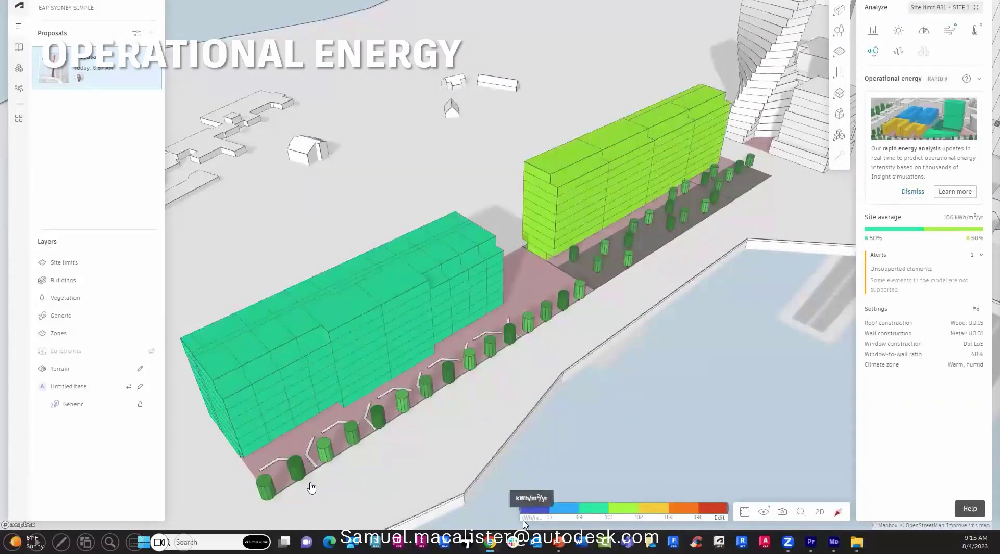
pyautogui.click(977, 309)
pyautogui.click(772, 274)
pyautogui.click(771, 282)
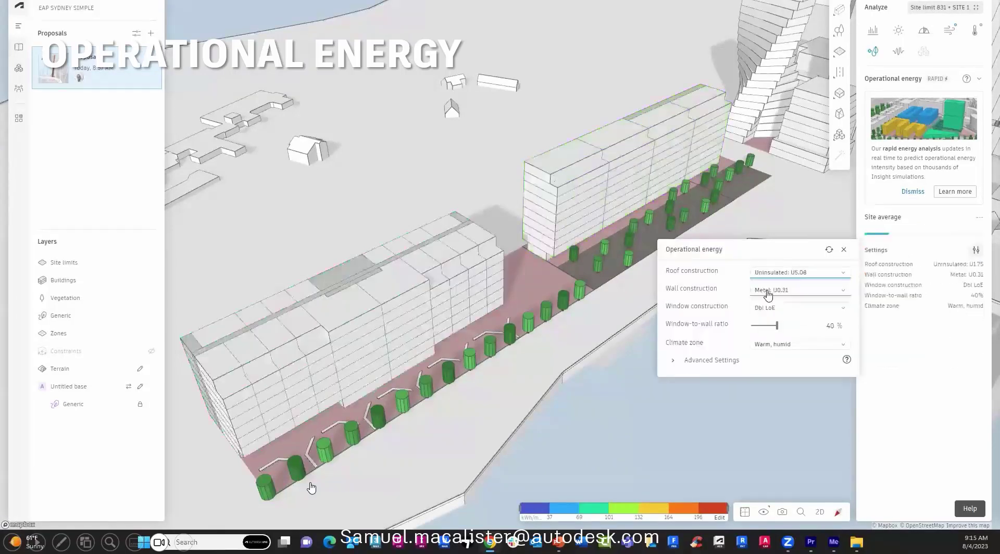
pyautogui.click(766, 291)
pyautogui.click(766, 300)
pyautogui.click(766, 308)
pyautogui.click(766, 318)
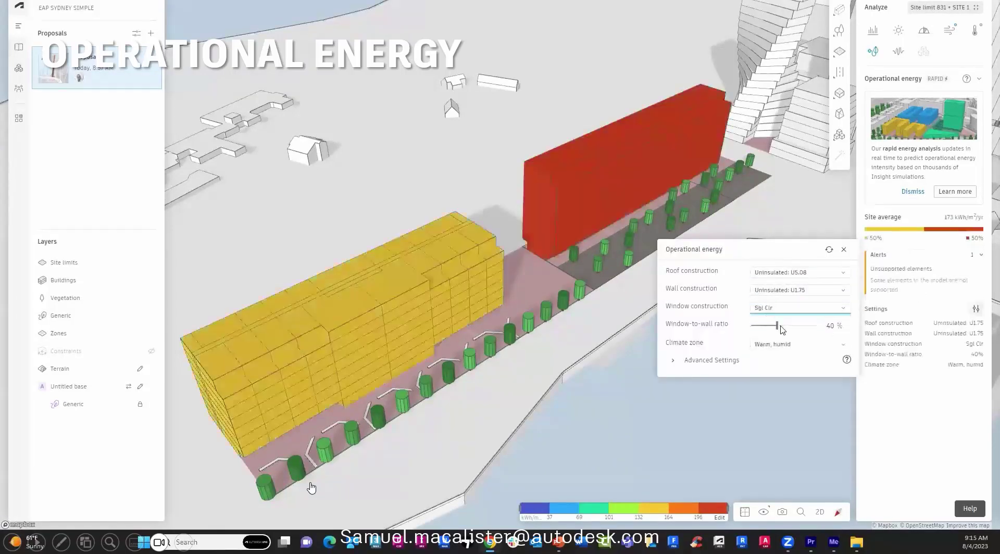
pyautogui.moveTo(777, 326); pyautogui.dragTo(815, 326)
pyautogui.click(770, 345)
pyautogui.click(764, 355)
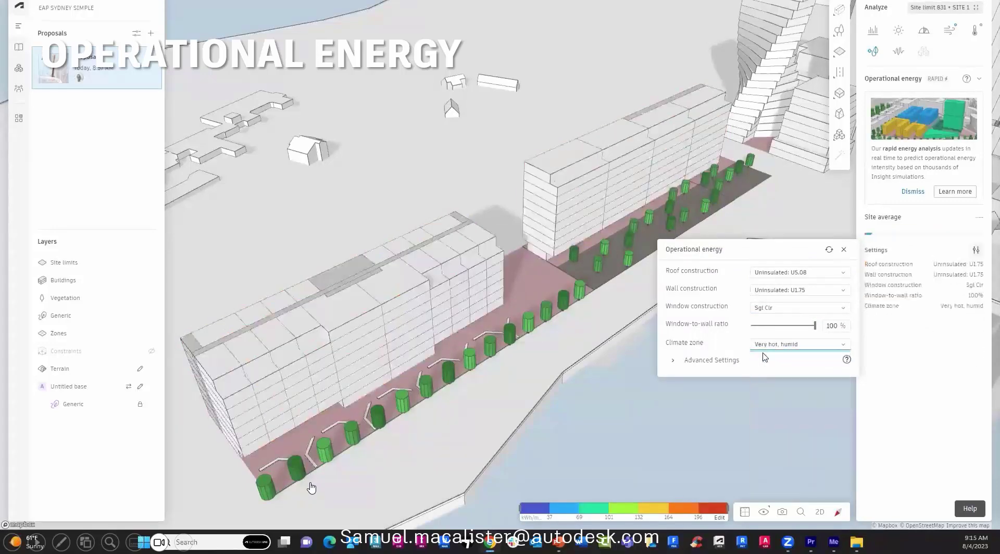
pyautogui.click(536, 527)
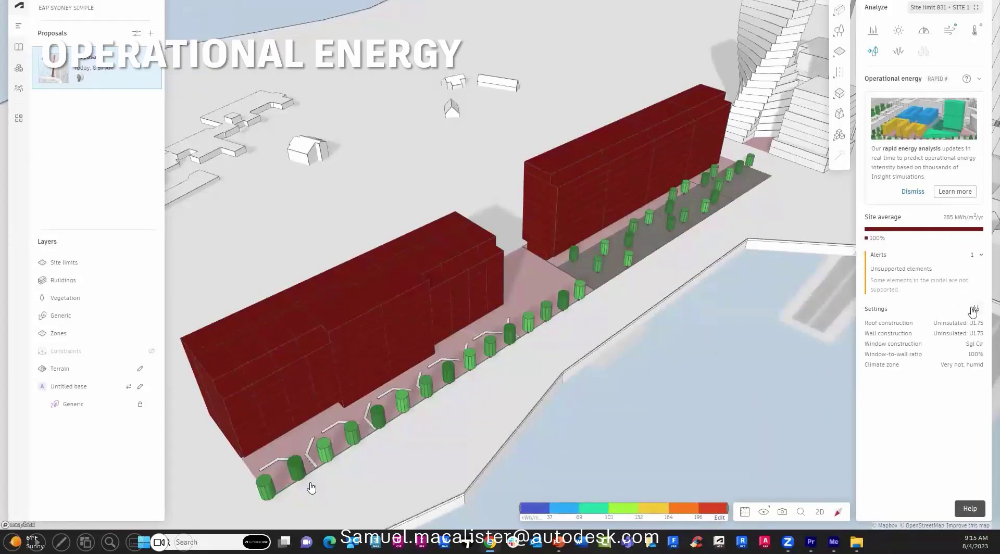
# Switch energy settings to Wood U0.09 roof, 35.5-cm ICF walls, triple low-E glazing and 80% window ratio.
pyautogui.click(973, 312)
pyautogui.click(673, 360)
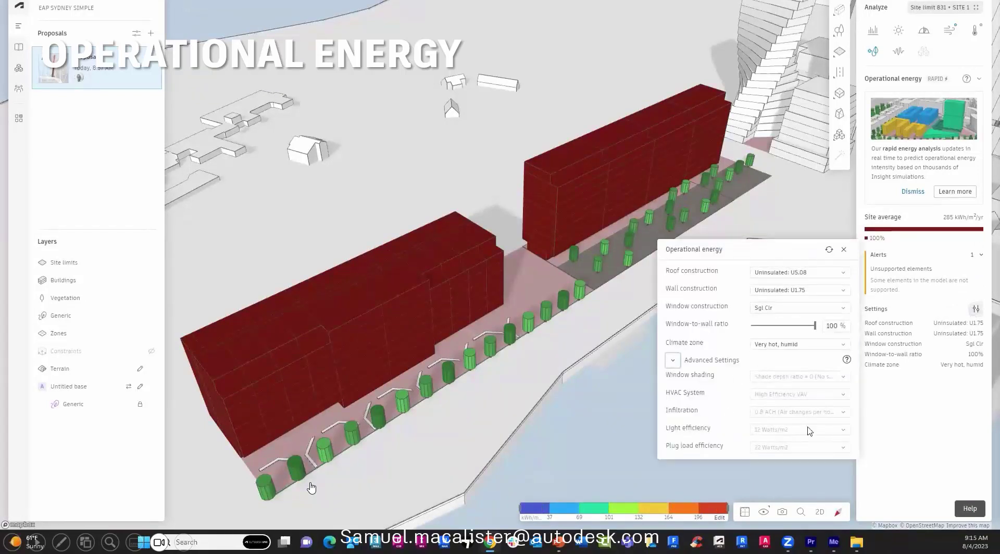
pyautogui.click(797, 272)
pyautogui.click(781, 338)
pyautogui.click(756, 290)
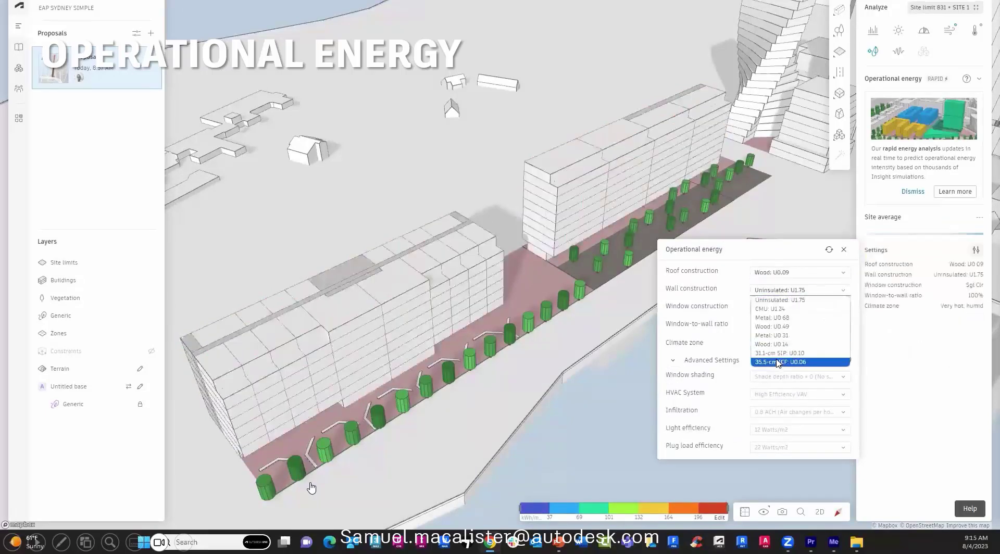
pyautogui.click(779, 362)
pyautogui.click(797, 308)
pyautogui.click(779, 406)
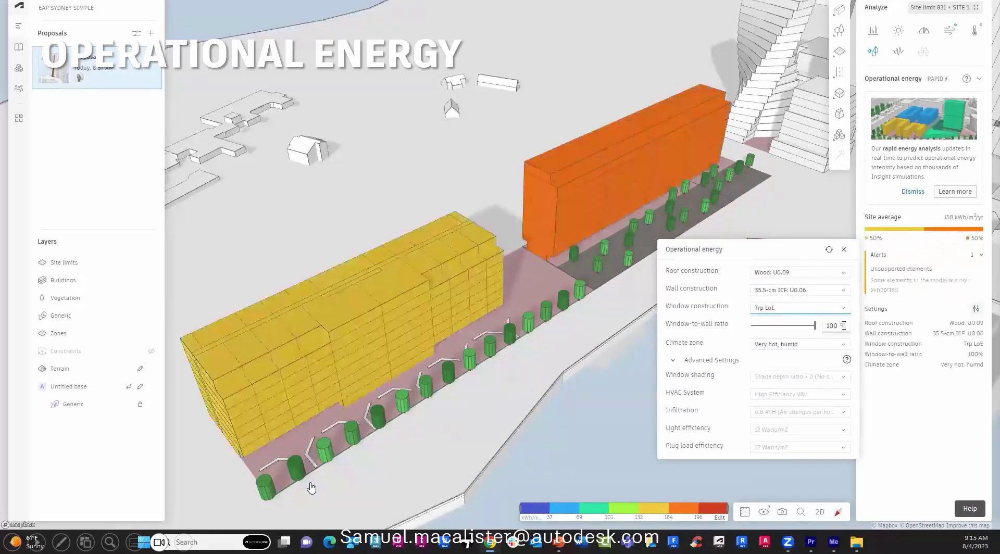
pyautogui.click(804, 328)
pyautogui.click(793, 344)
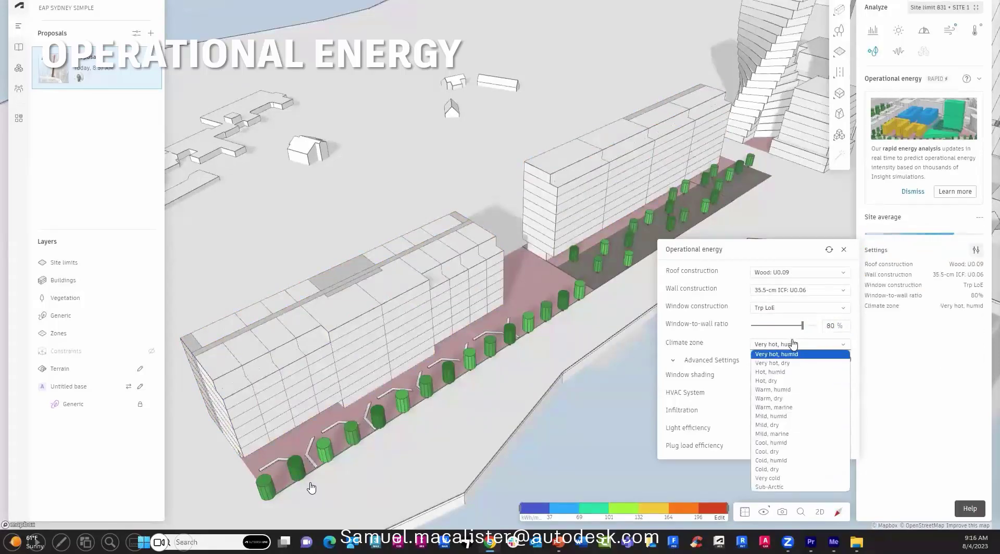
pyautogui.click(793, 344)
pyautogui.press('Escape')
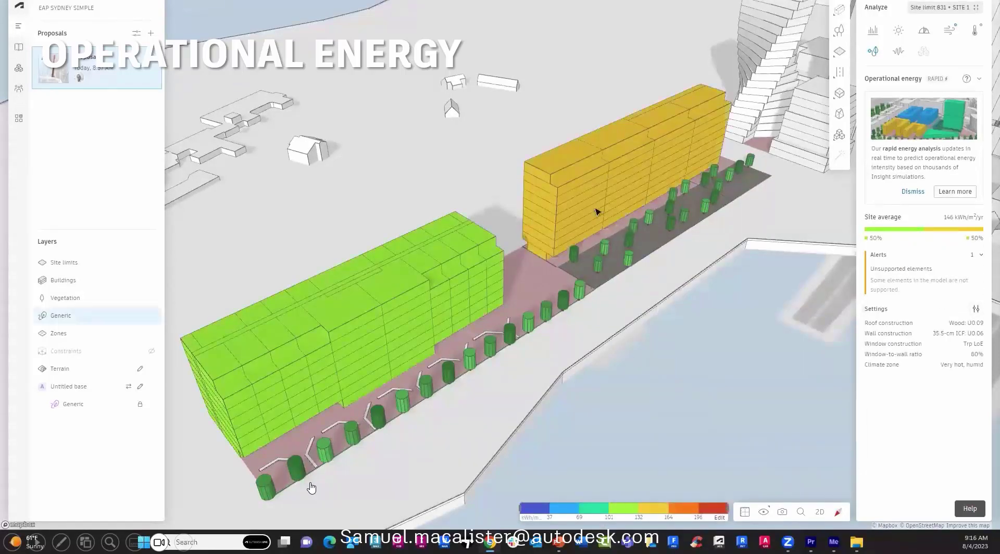
# Lower the window-to-wall ratio to 40%.
pyautogui.click(976, 309)
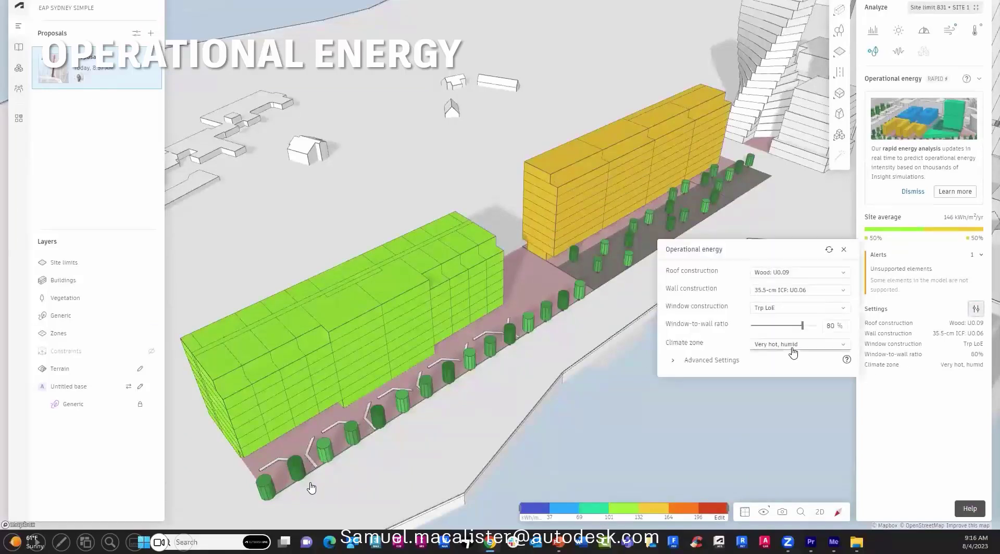
pyautogui.doubleClick(830, 327)
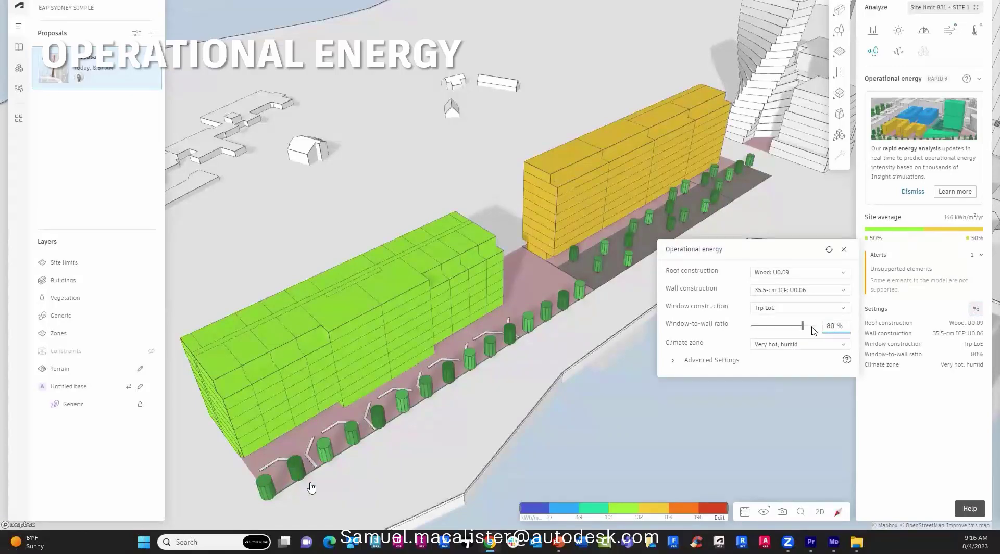
pyautogui.write('40')
pyautogui.press('Return')
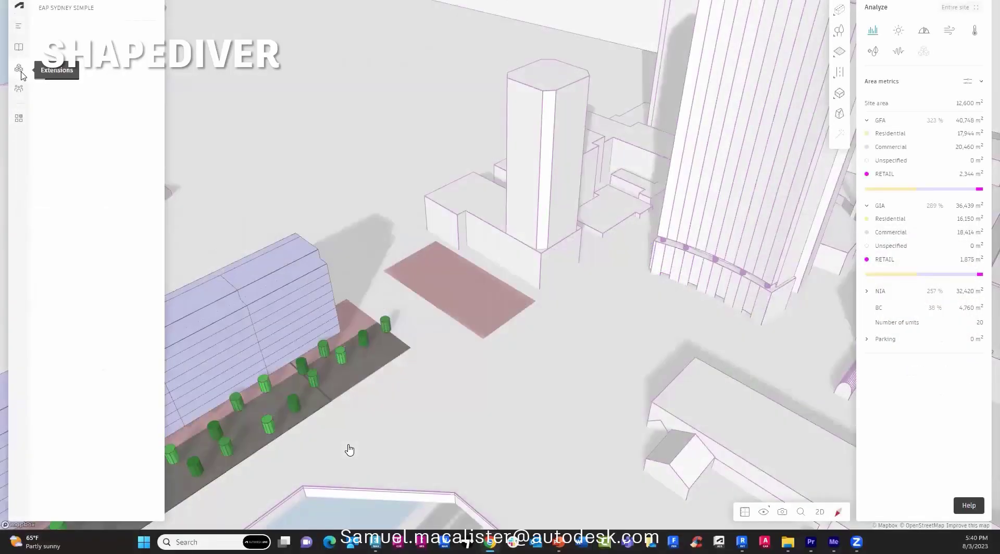
# Add the ShapeDiver and TestFit extensions, accept their terms, and check the Unpublished extensions.
pyautogui.click(78, 56)
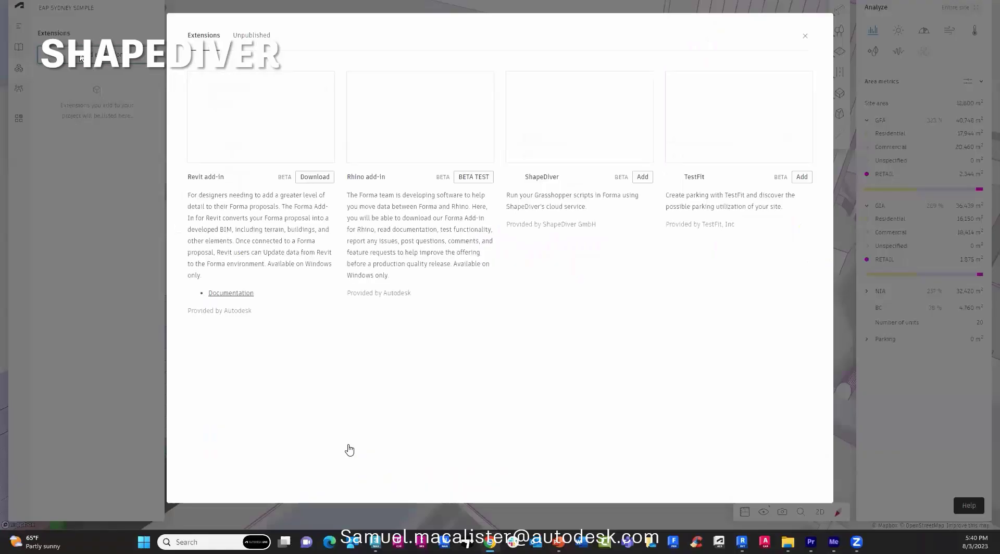
pyautogui.click(643, 177)
pyautogui.click(802, 178)
pyautogui.click(793, 350)
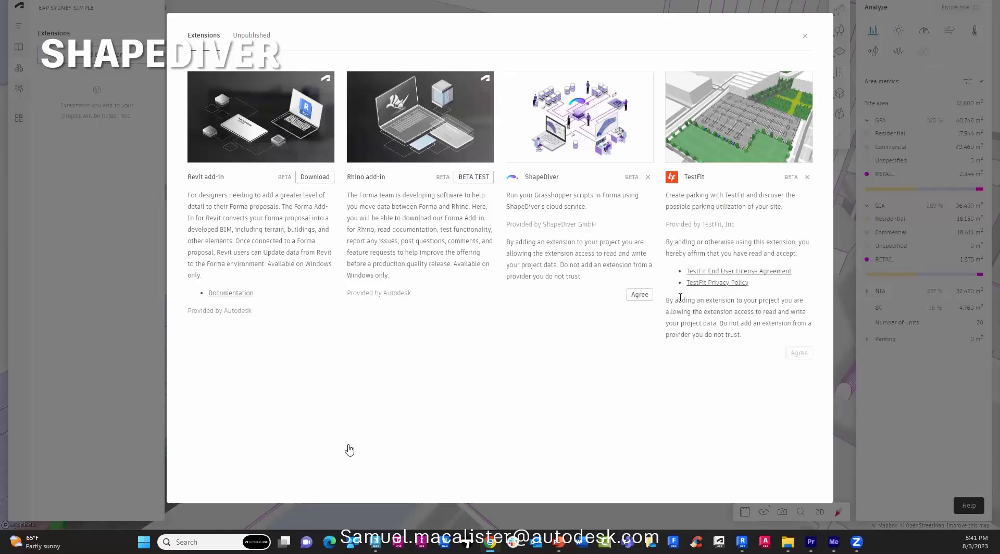
pyautogui.click(645, 296)
pyautogui.click(245, 36)
pyautogui.click(196, 132)
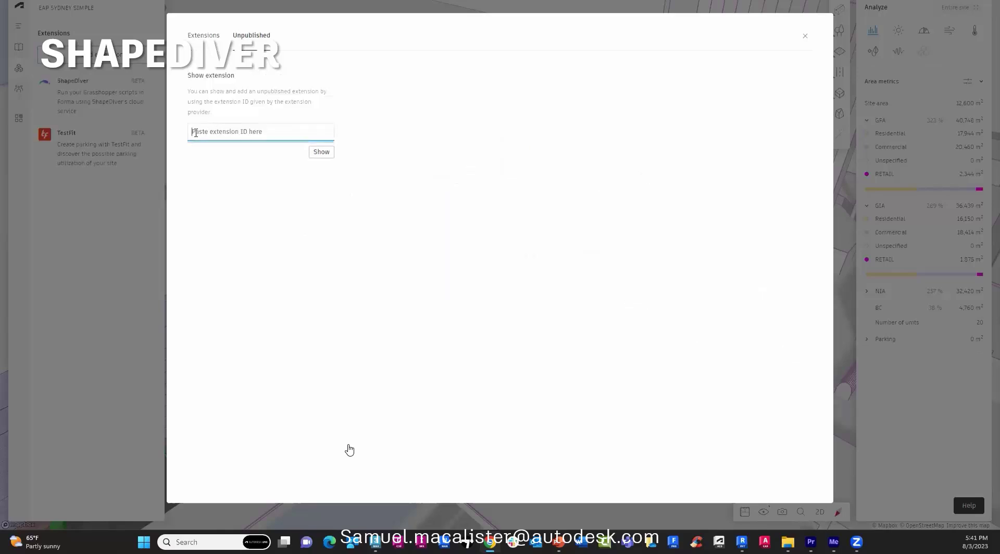
pyautogui.click(805, 35)
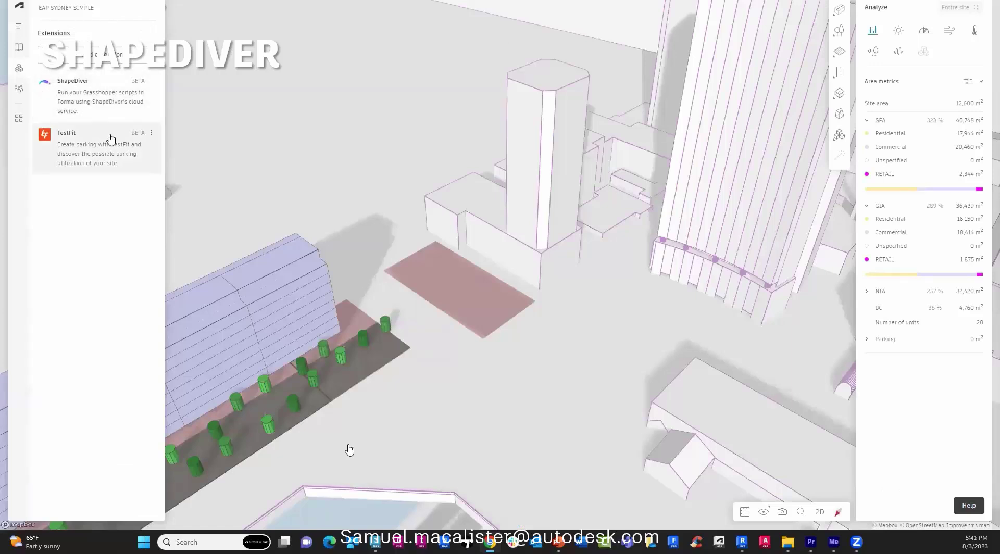
# Outline a TestFit Parking boundary polygon on the pink plot.
pyautogui.click(839, 135)
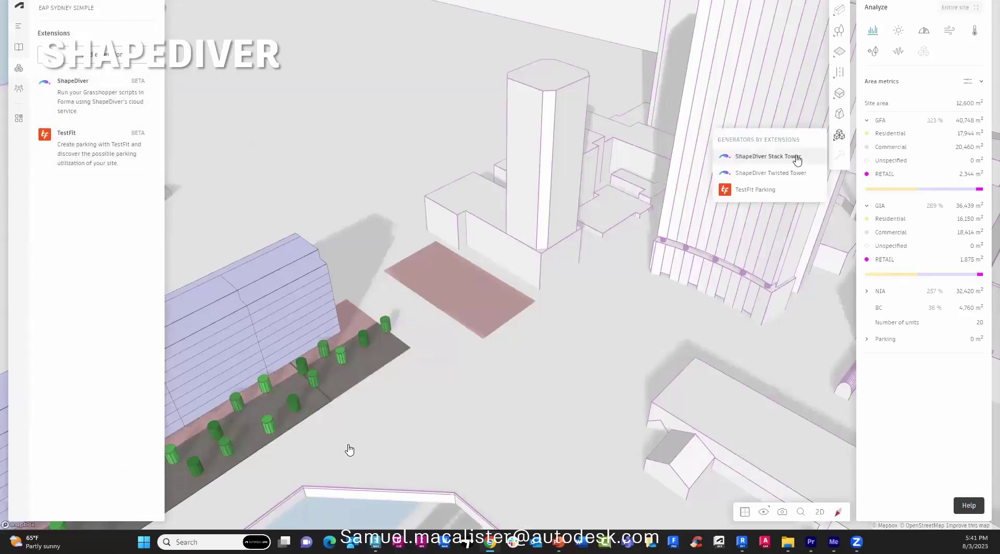
pyautogui.click(773, 193)
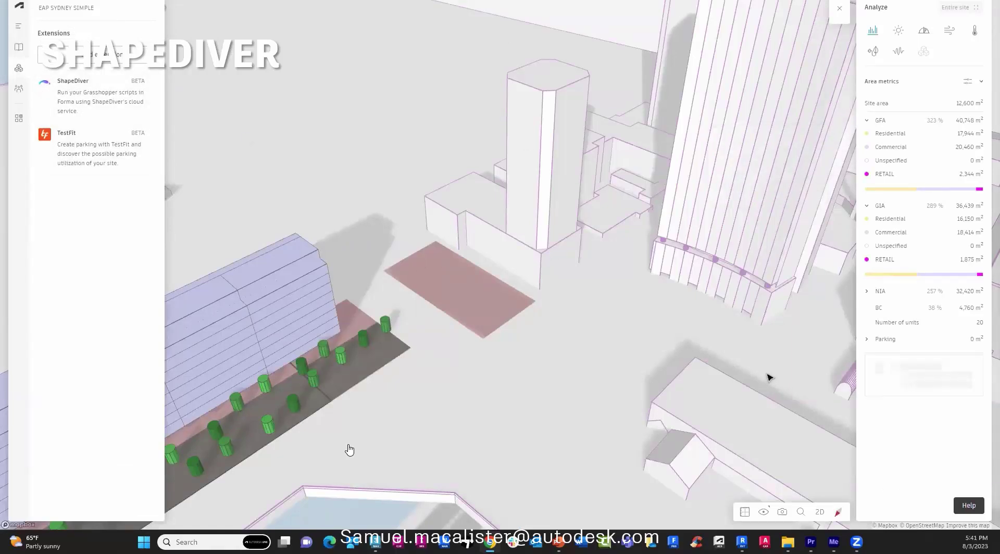
pyautogui.click(921, 375)
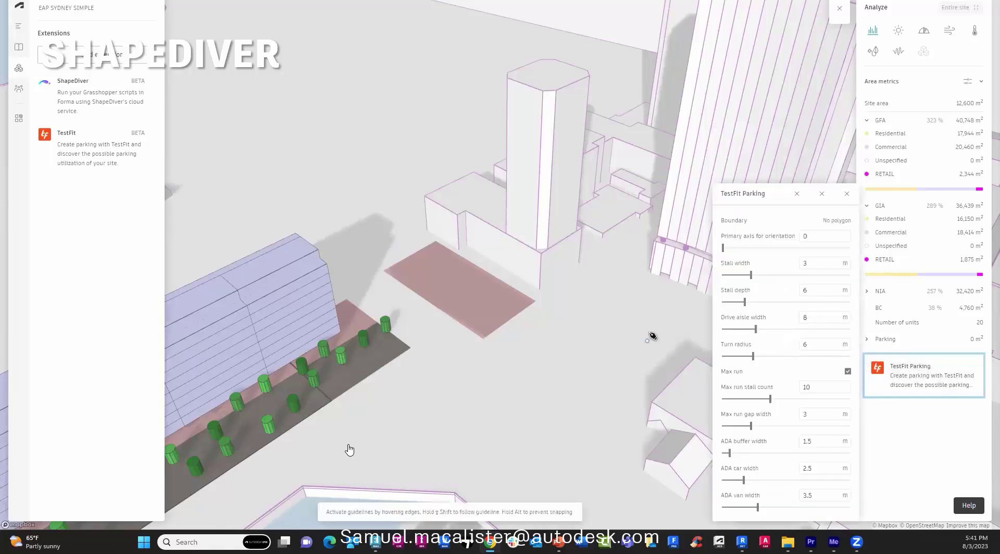
pyautogui.click(384, 271)
pyautogui.click(435, 241)
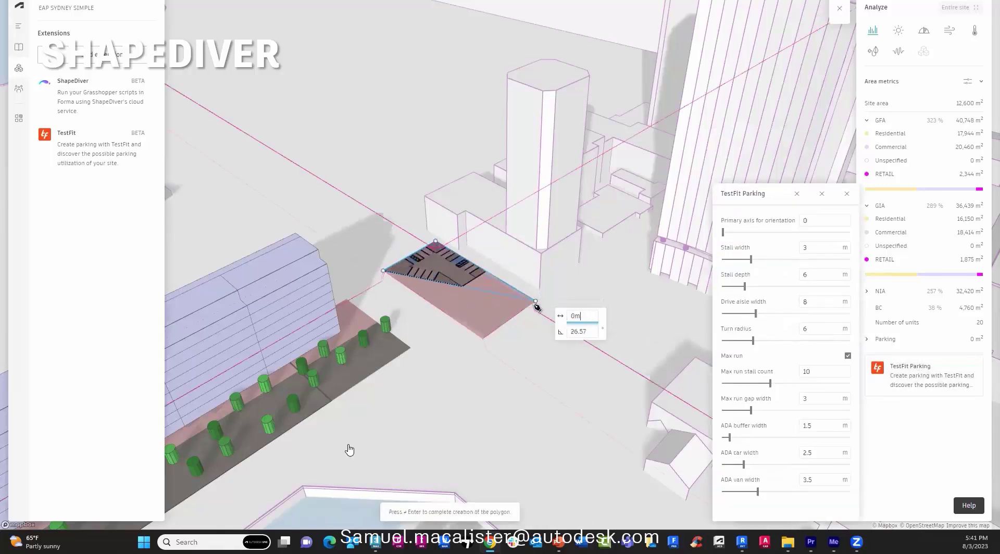
pyautogui.click(535, 301)
pyautogui.press('Return')
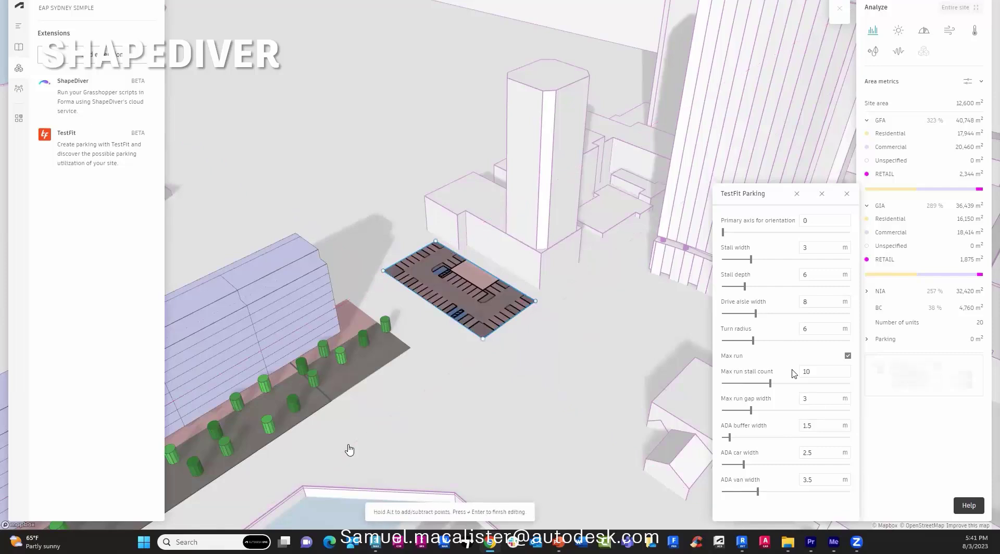
# Set parking to 16-stall max runs, 4.5 run gap, wider ADA buffer and 6 m stall width.
pyautogui.click(815, 370)
pyautogui.moveTo(771, 384); pyautogui.dragTo(800, 384)
pyautogui.moveTo(751, 411); pyautogui.dragTo(772, 411)
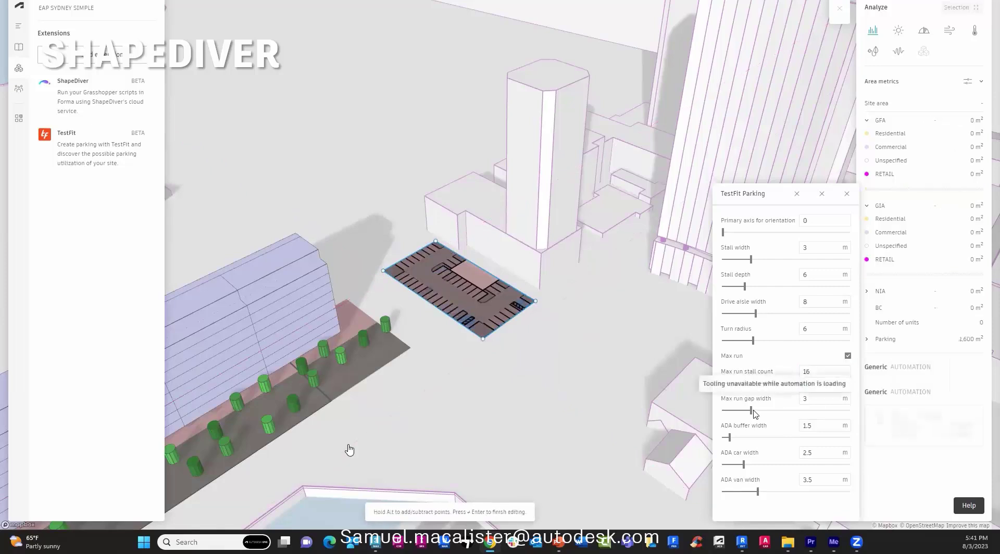
pyautogui.moveTo(730, 438); pyautogui.dragTo(831, 437)
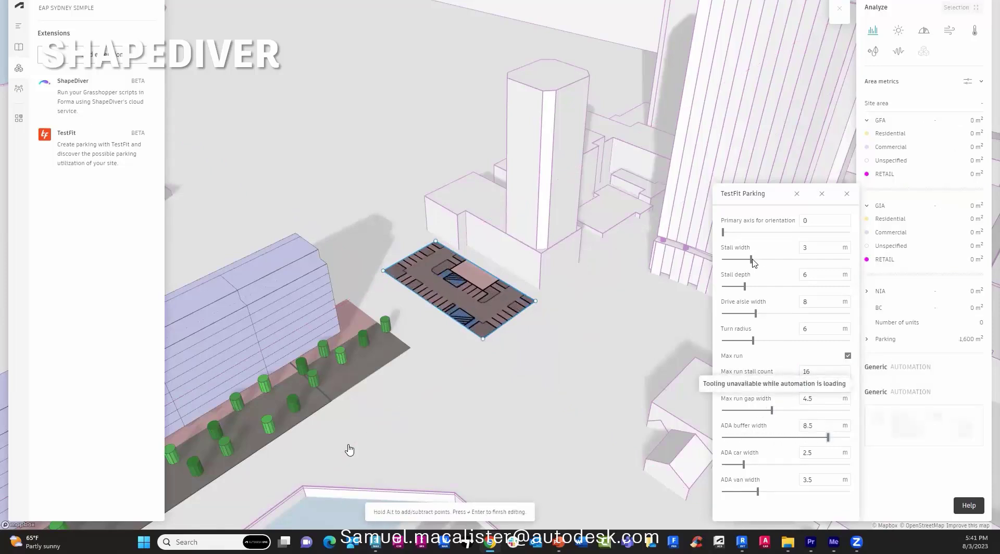
pyautogui.moveTo(752, 259); pyautogui.dragTo(791, 259)
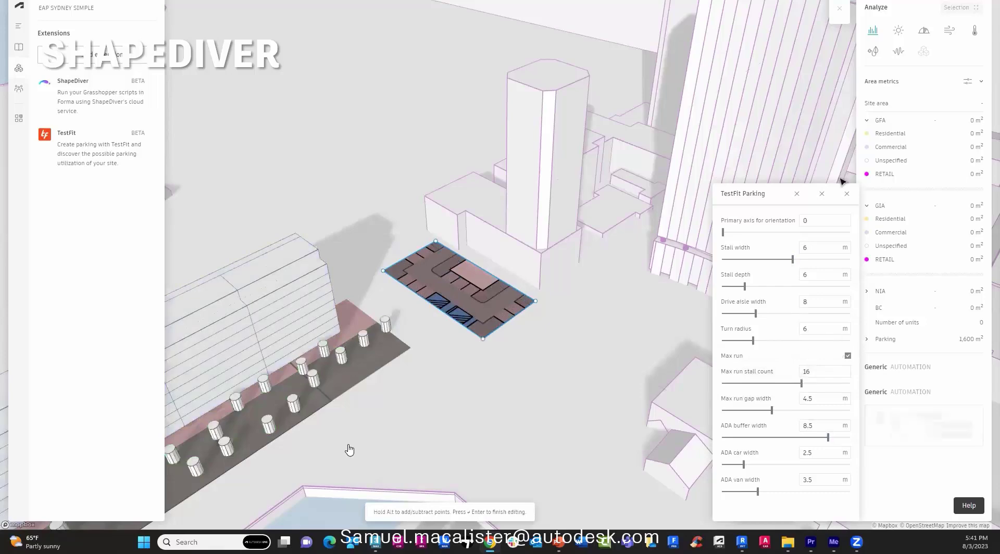
pyautogui.click(847, 194)
pyautogui.click(839, 134)
# Draw a ShapeDiver Stack Tower footprint on the pink plot.
pyautogui.click(781, 157)
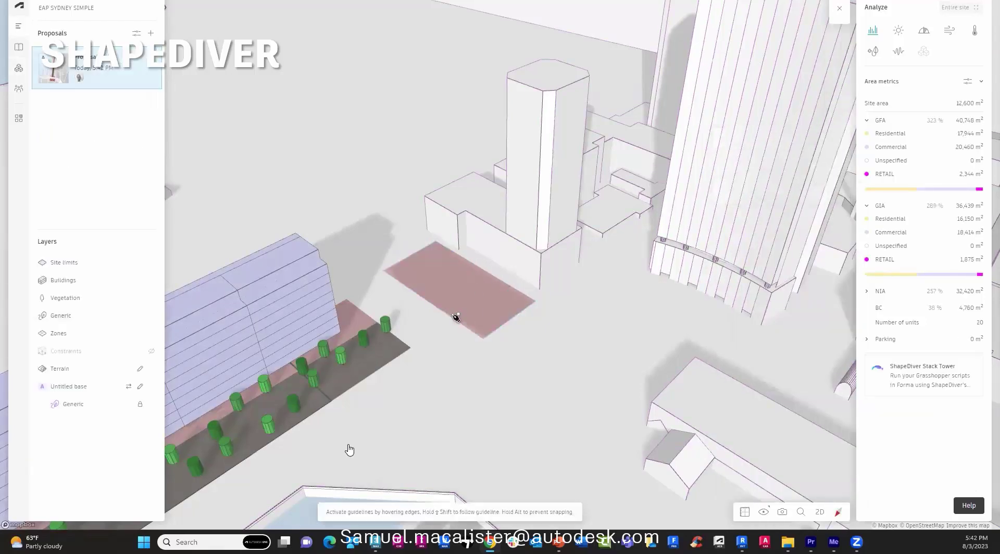
pyautogui.click(535, 302)
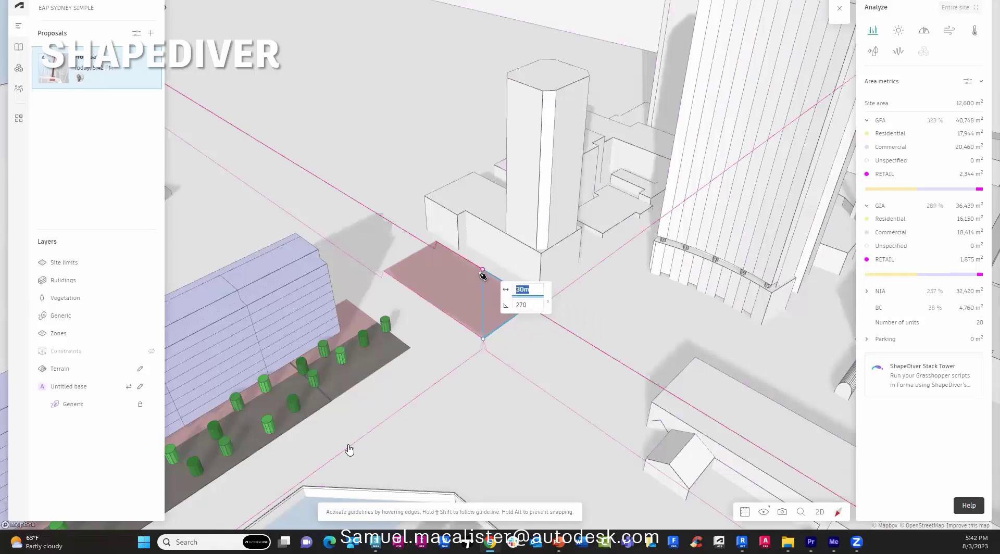
pyautogui.click(431, 302)
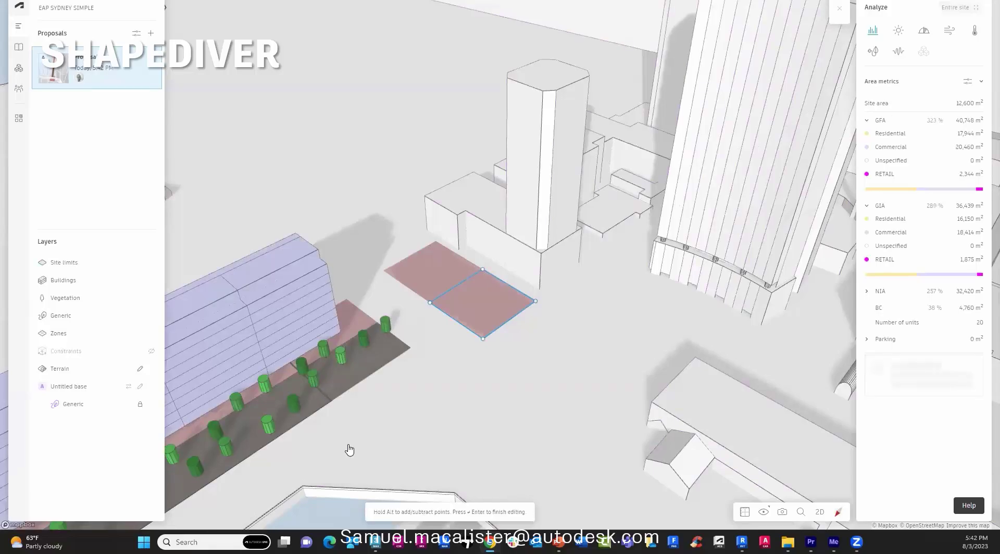
# Give the tower 2 lower levels, 6 mid levels, 4 m floors, -2 offsets and 4 top levels.
pyautogui.click(916, 430)
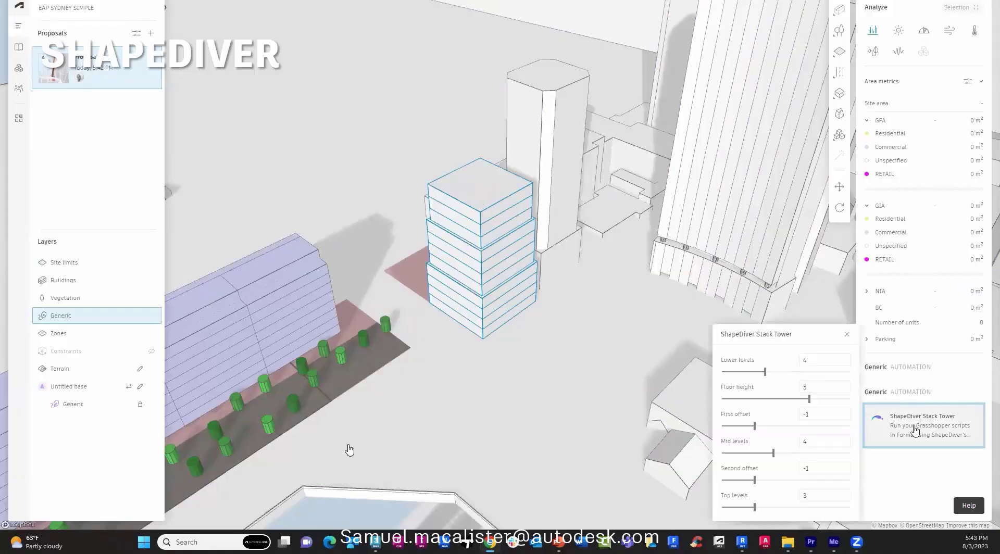
pyautogui.moveTo(765, 372); pyautogui.dragTo(737, 372)
pyautogui.moveTo(809, 399); pyautogui.dragTo(770, 399)
pyautogui.moveTo(755, 427); pyautogui.dragTo(724, 426)
pyautogui.moveTo(773, 453); pyautogui.dragTo(798, 454)
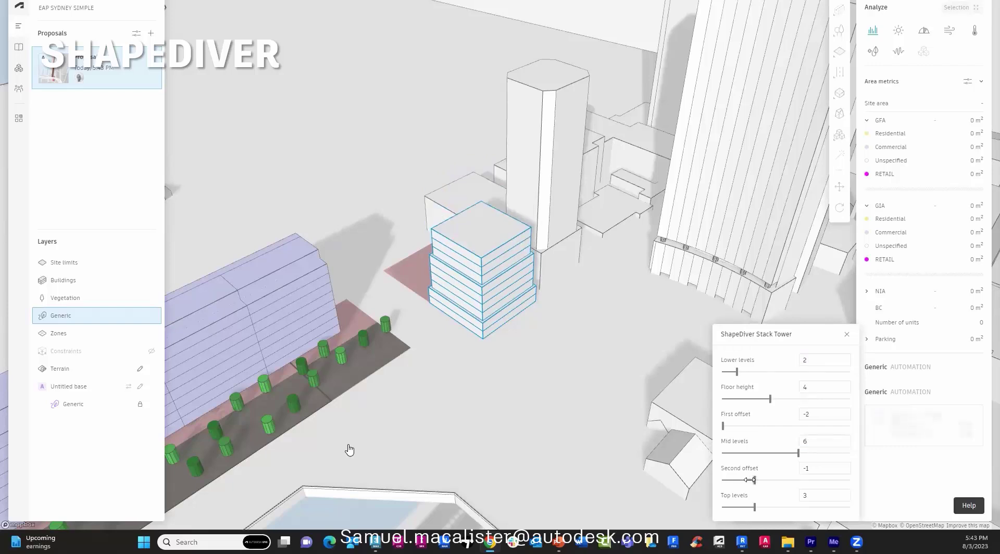
pyautogui.moveTo(750, 480); pyautogui.dragTo(723, 480)
pyautogui.click(813, 496)
pyautogui.press('BackSpace')
pyautogui.write('4')
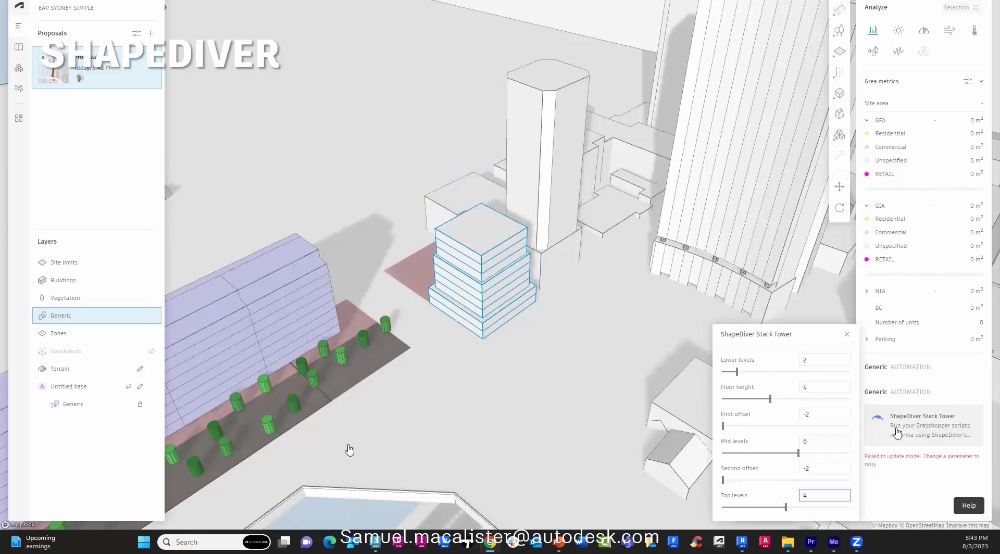
pyautogui.press('Escape')
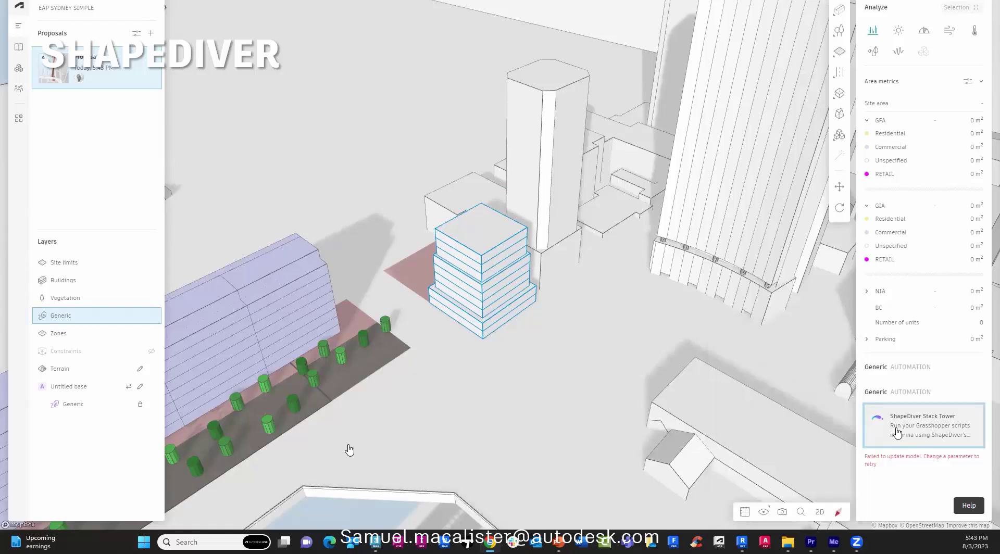
# Draw a five-corner ShapeDiver Twisted Tower footprint on the other side of the site.
pyautogui.moveTo(563, 340); pyautogui.dragTo(682, 346)
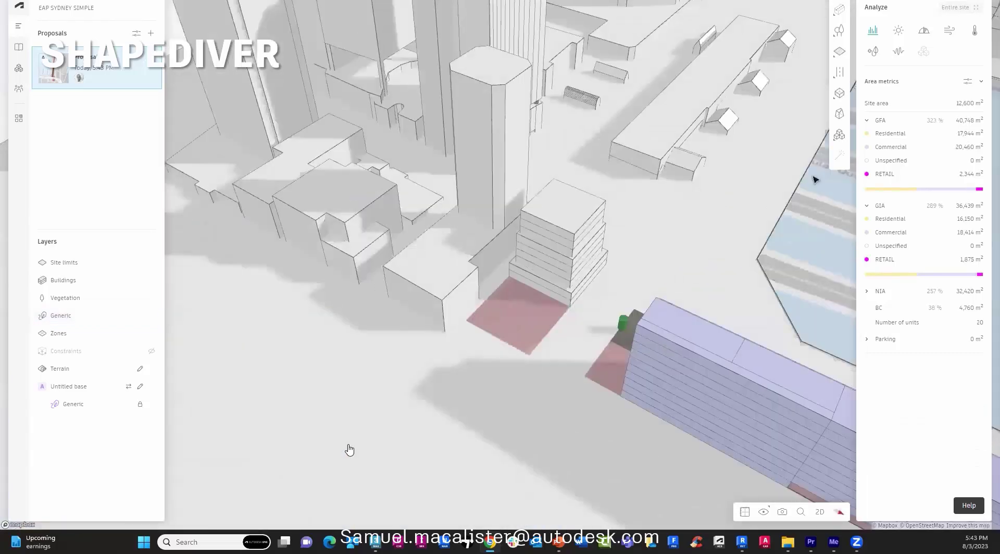
pyautogui.click(839, 136)
pyautogui.click(761, 173)
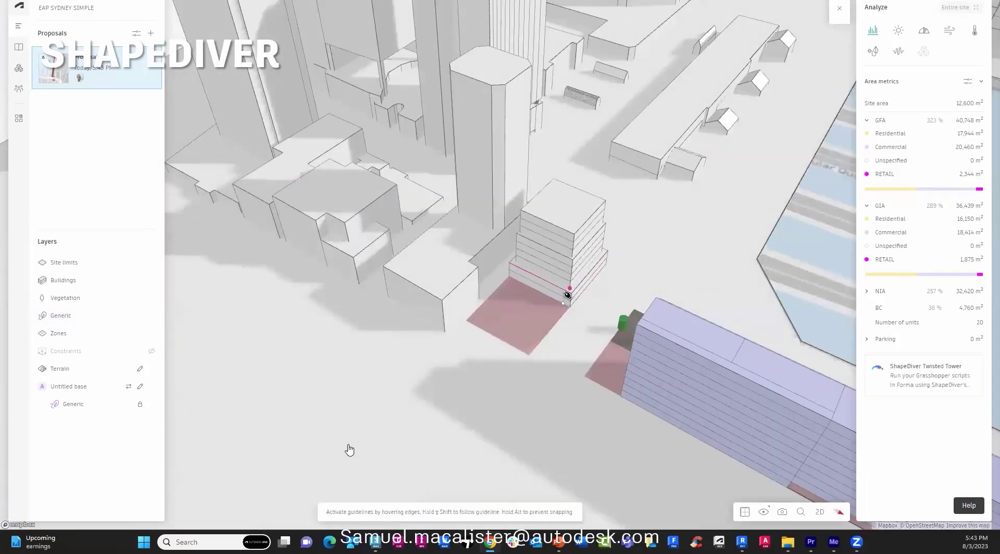
pyautogui.click(466, 321)
pyautogui.click(509, 276)
pyautogui.click(526, 317)
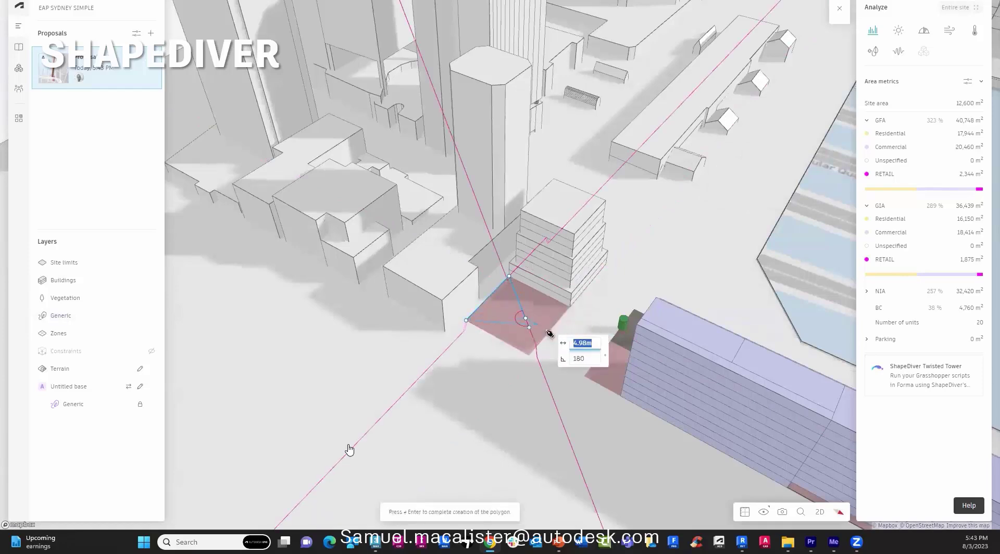
pyautogui.click(550, 330)
pyautogui.click(529, 356)
pyautogui.press('Return')
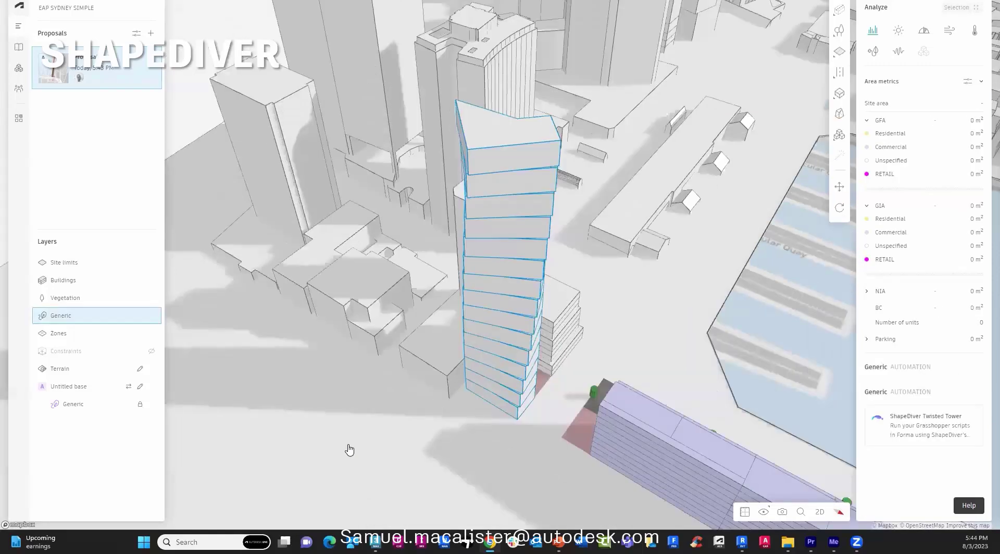
# Set the twisted tower to 90° rotation, 4 m floor height and 20 floors.
pyautogui.click(898, 429)
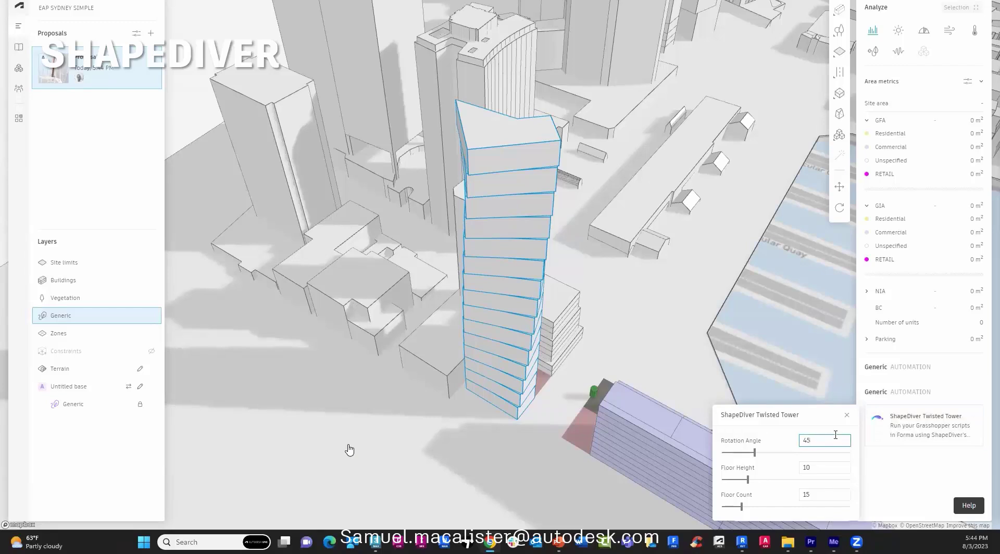
pyautogui.doubleClick(807, 440)
pyautogui.write('90')
pyautogui.click(806, 468)
pyautogui.write('4')
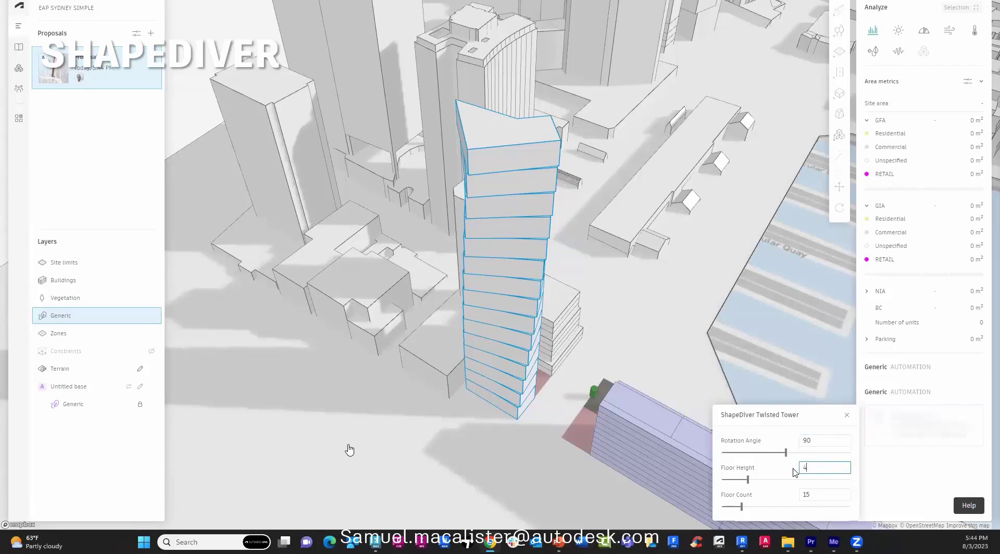
pyautogui.doubleClick(822, 495)
pyautogui.write('2')
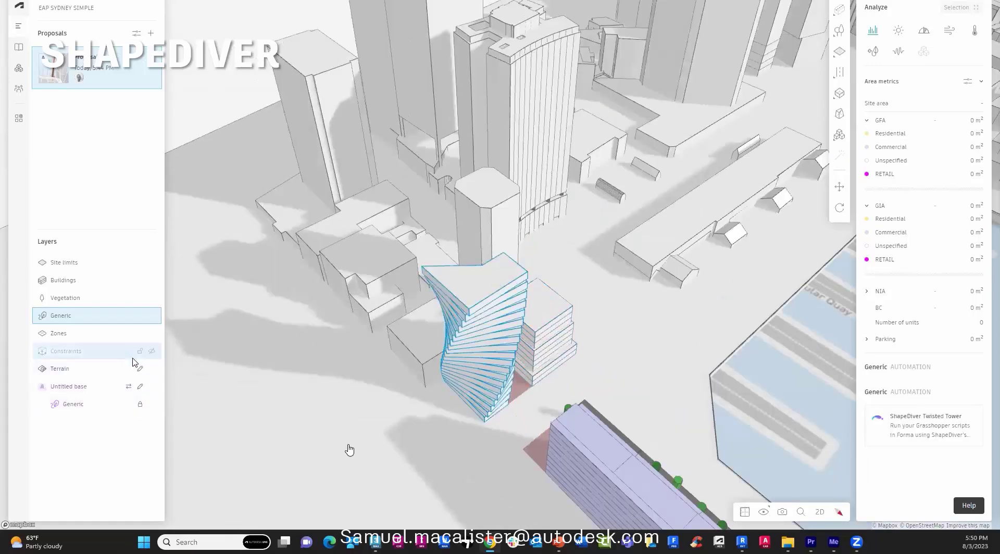
# Toggle the Generic layer off and back on, then orbit down to street level by the purple building.
pyautogui.click(152, 317)
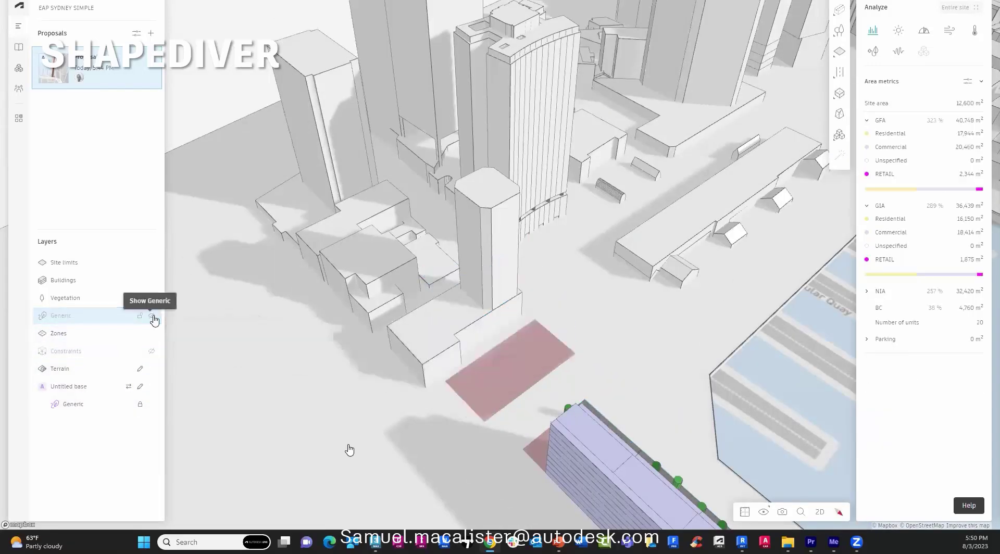
pyautogui.click(152, 316)
pyautogui.moveTo(348, 386); pyautogui.dragTo(253, 303)
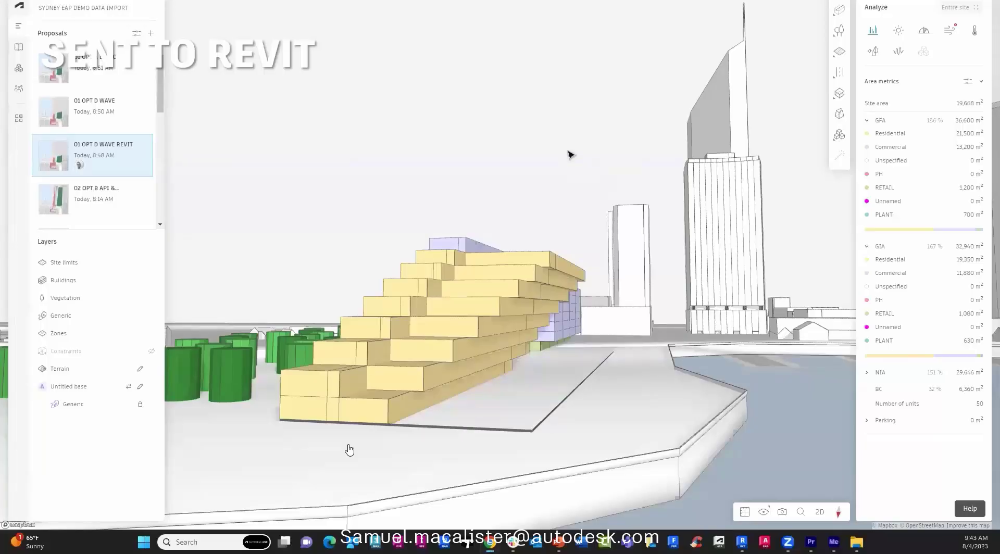
# Select a floor of the stepped building, collapse the area metrics, then clear the selection.
pyautogui.click(521, 272)
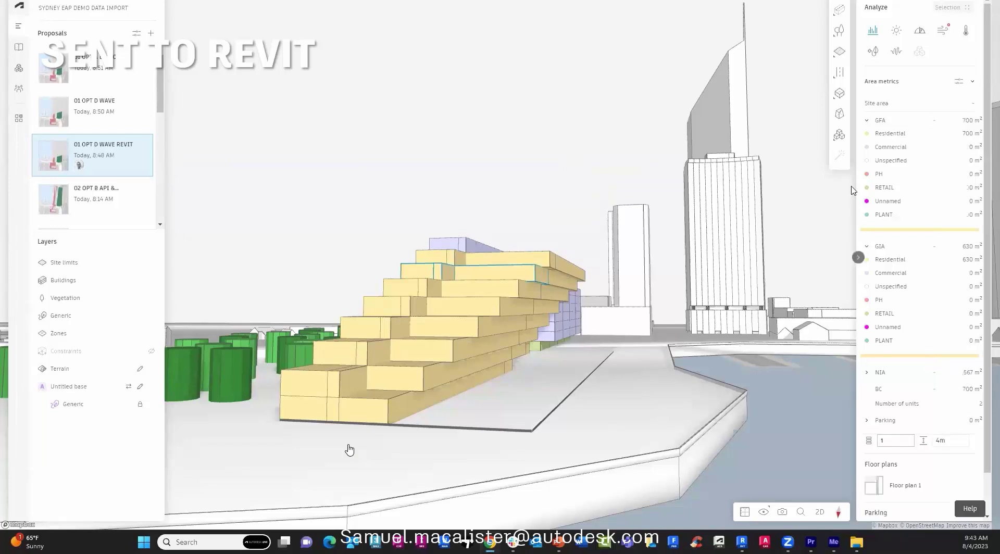
pyautogui.click(974, 82)
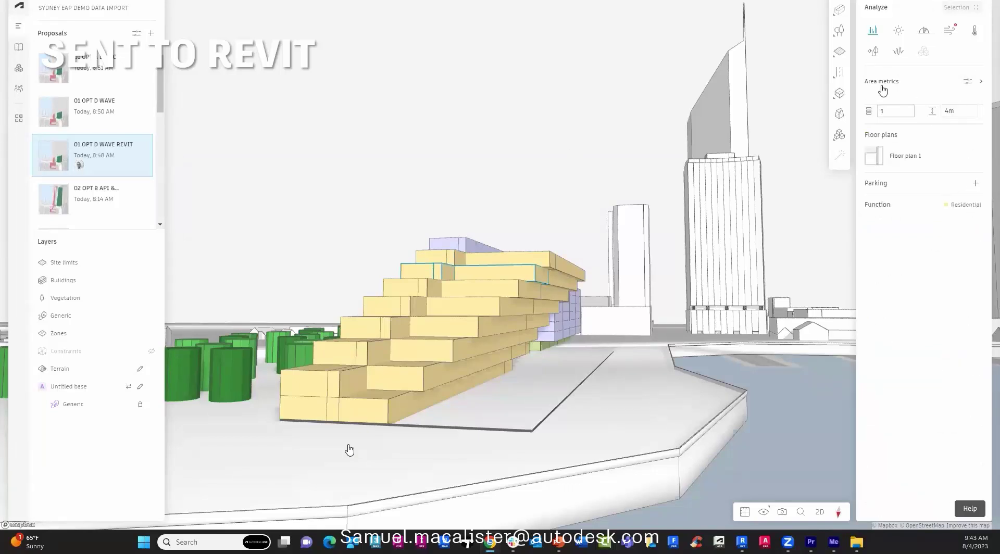
pyautogui.click(566, 188)
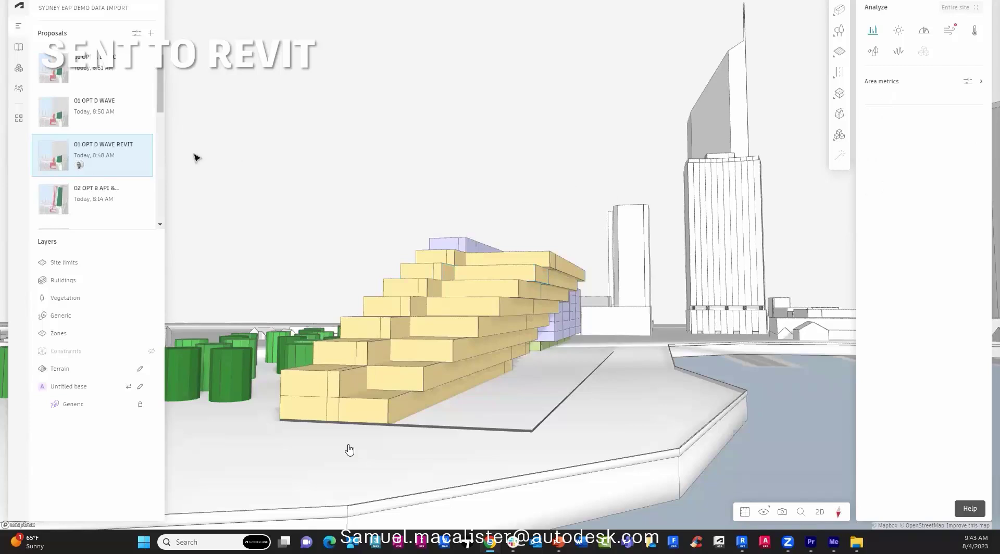
# Choose Revit > Send to Revit (Beta) from the 01 OPT D WAVE REVIT proposal's menu.
pyautogui.click(145, 146)
pyautogui.moveTo(211, 197)
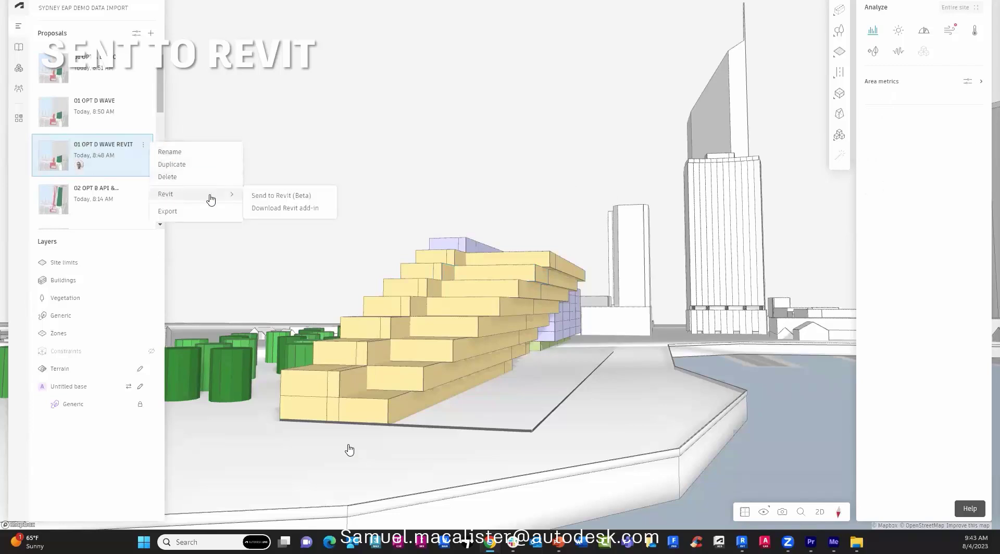
pyautogui.click(301, 196)
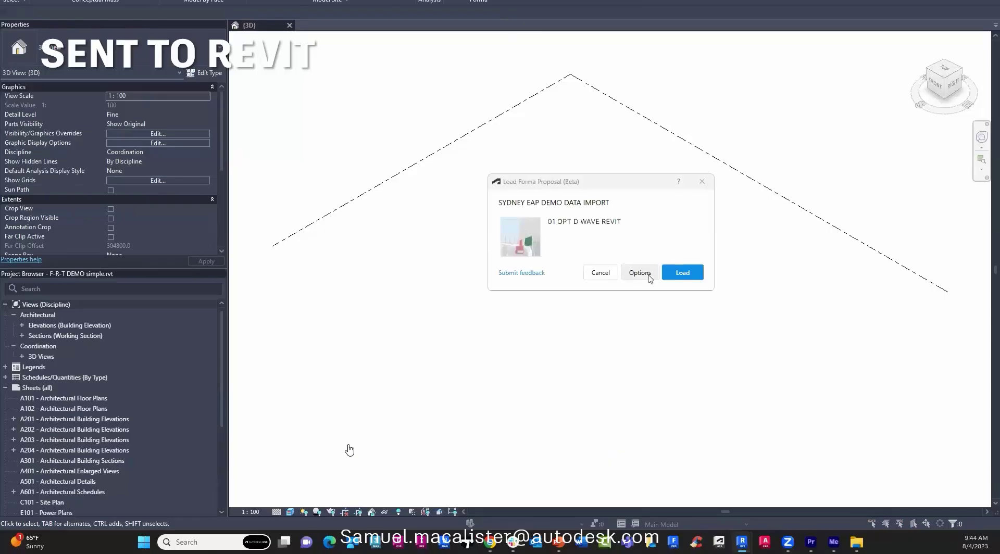
# Load the proposal with Merge walls on adjacent levels turned off in the load options.
pyautogui.click(649, 277)
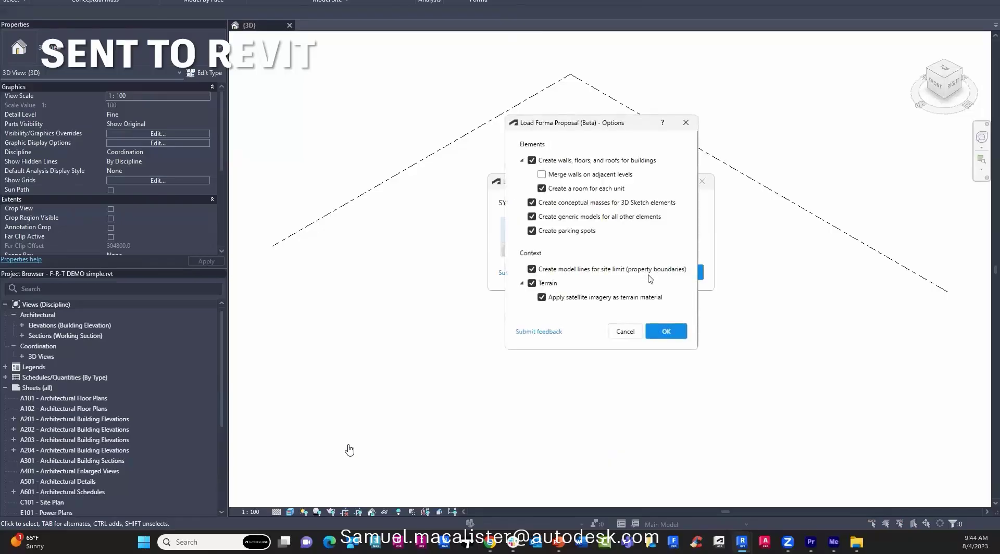
pyautogui.click(543, 175)
pyautogui.click(667, 332)
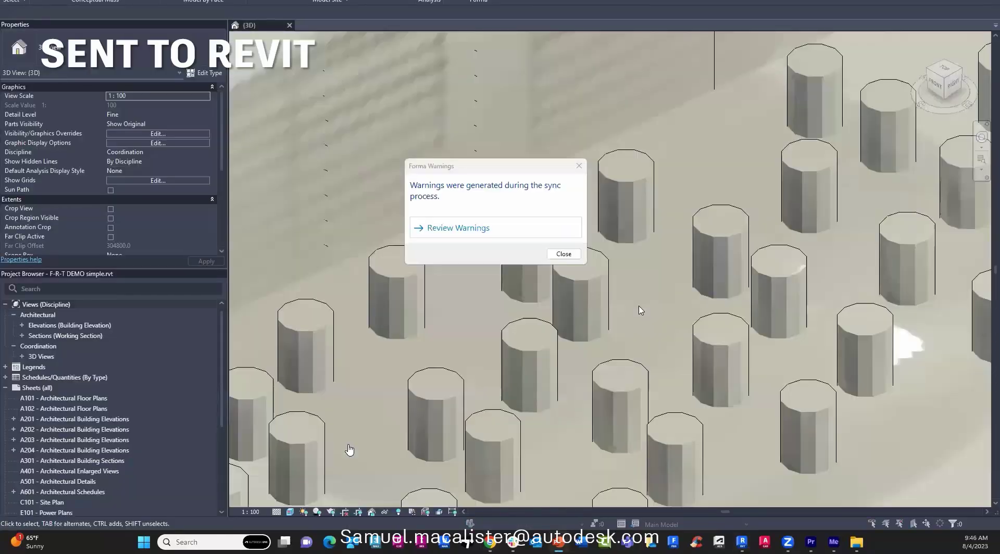
# Review the sync warnings, including the toposolid and floor overlap, then dismiss the list.
pyautogui.click(423, 228)
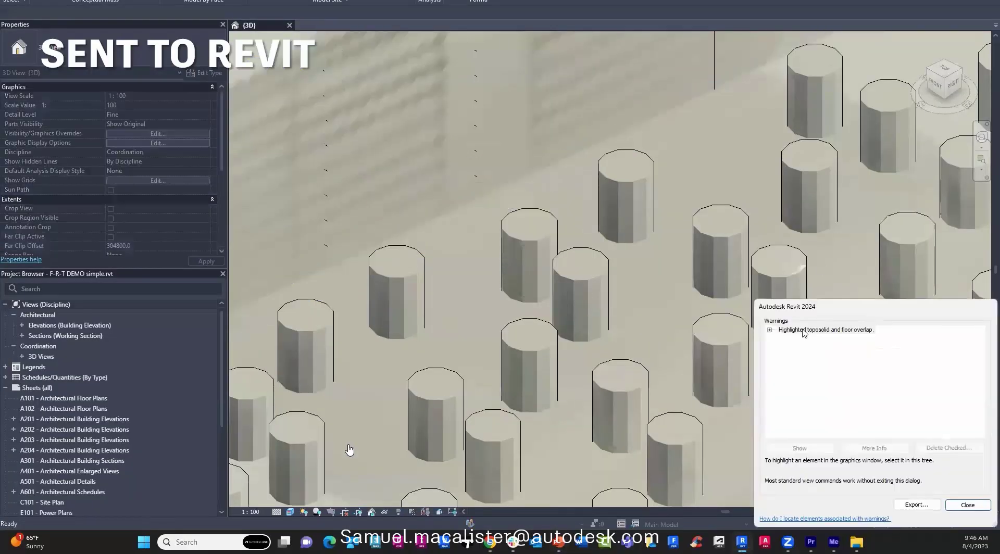
pyautogui.click(769, 330)
pyautogui.click(968, 505)
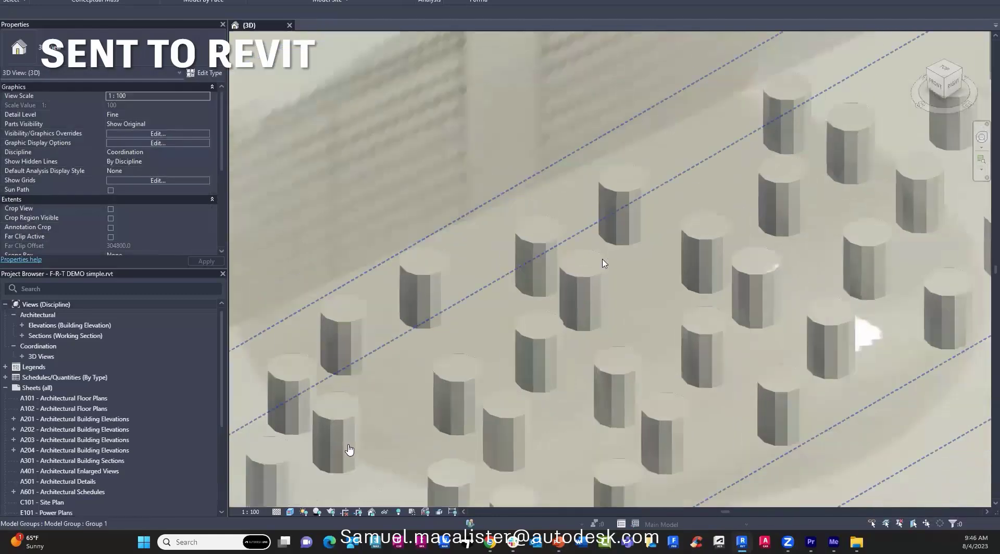
pyautogui.scroll(-10, 604, 263)
# Select three generic-model tower blocks and hide them.
pyautogui.click(528, 224)
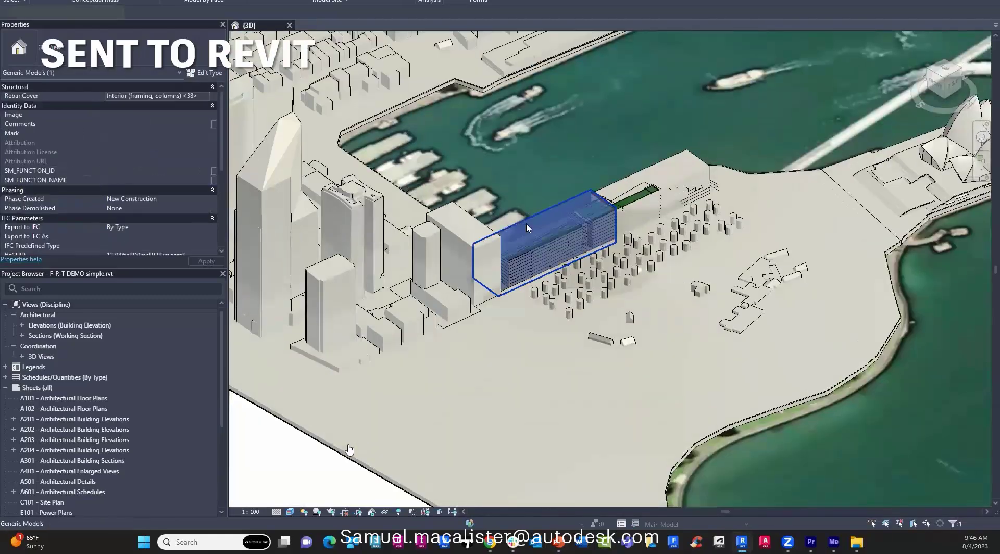
pyautogui.keyDown('ctrl'); pyautogui.click(480, 237); pyautogui.keyUp('ctrl')
pyautogui.keyDown('ctrl'); pyautogui.click(648, 177); pyautogui.keyUp('ctrl')
pyautogui.rightClick(645, 176)
pyautogui.moveTo(683, 225)
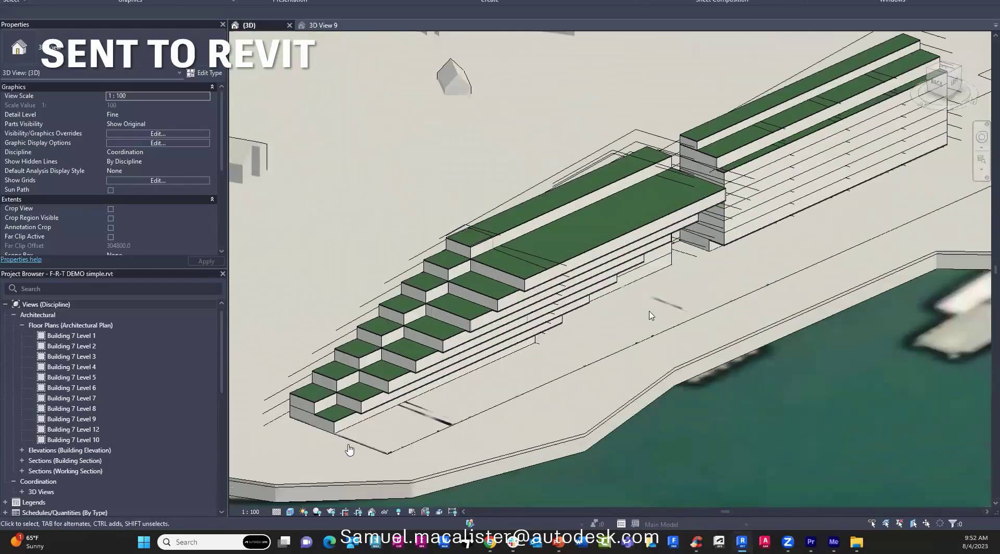
# Create floor plans for Building 2 Level 1 through Building 2 Level 19.
pyautogui.click(438, 2)
pyautogui.click(443, 8)
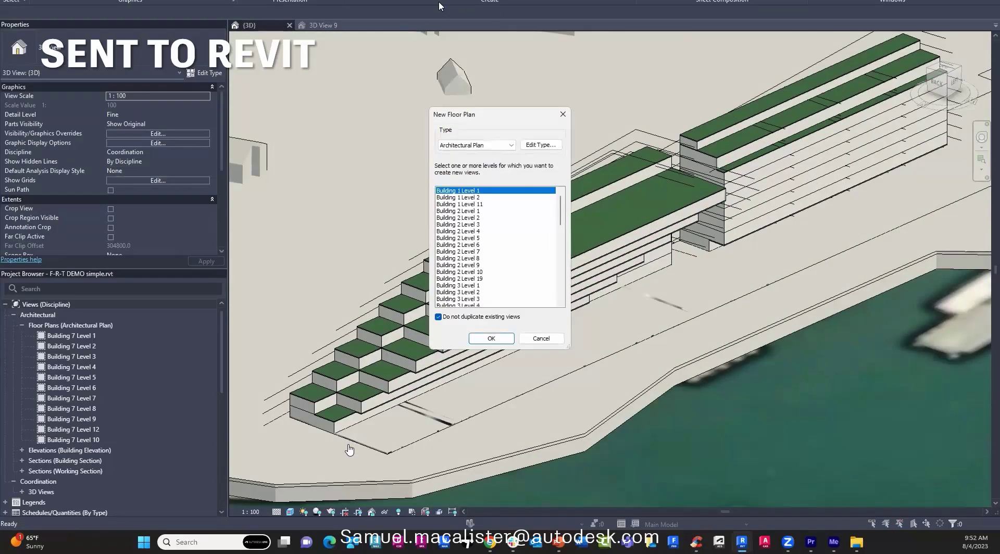
pyautogui.click(461, 211)
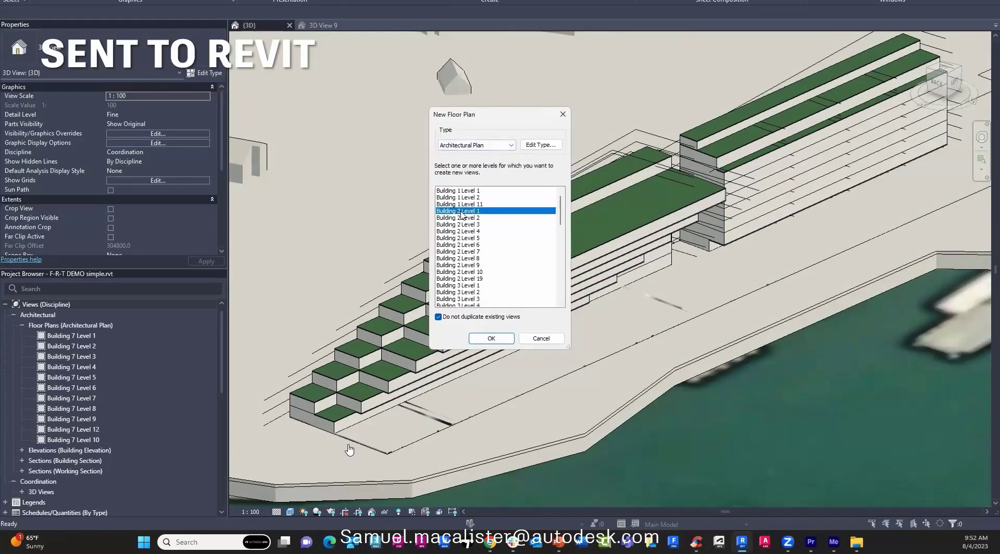
pyautogui.keyDown('shift'); pyautogui.click(461, 279); pyautogui.keyUp('shift')
pyautogui.click(485, 339)
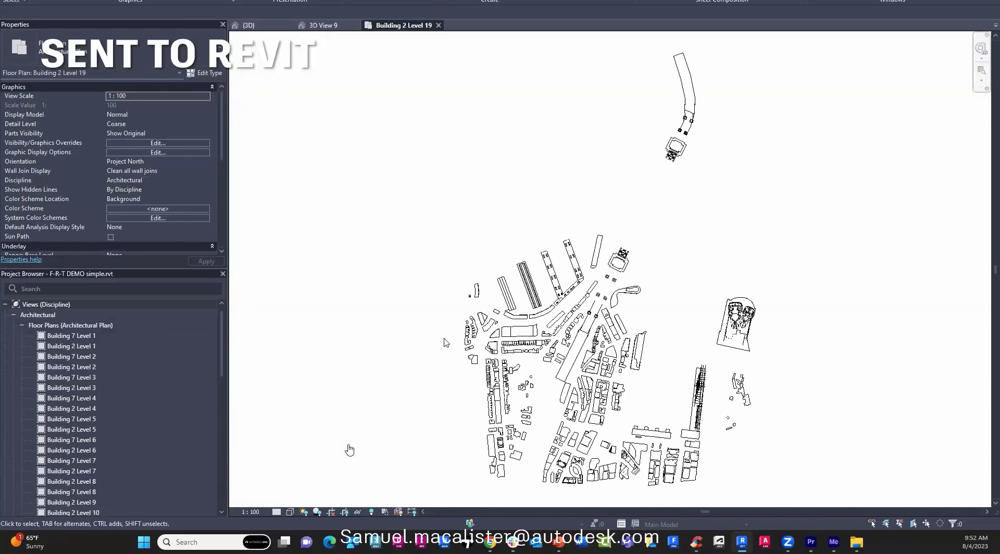
pyautogui.scroll(10, 608, 293)
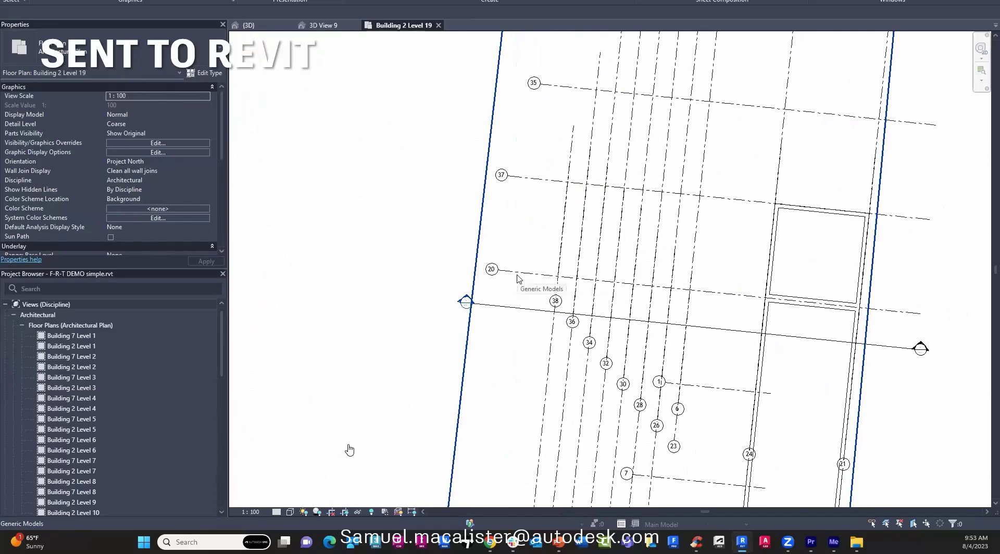
# Go to the Section 2 view across the building and change its visual style.
pyautogui.click(513, 309)
pyautogui.rightClick(513, 312)
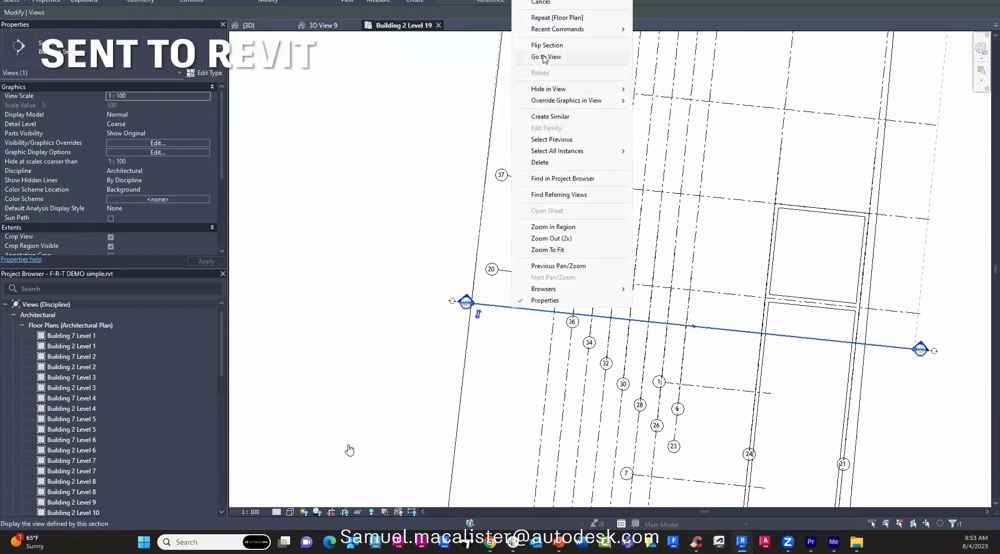
pyautogui.click(545, 58)
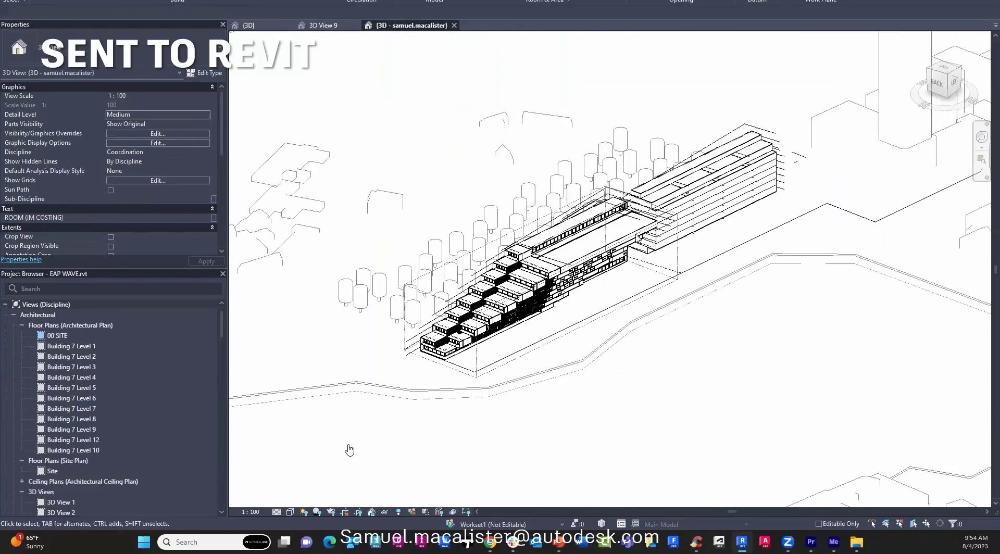
pyautogui.click(290, 512)
pyautogui.click(312, 487)
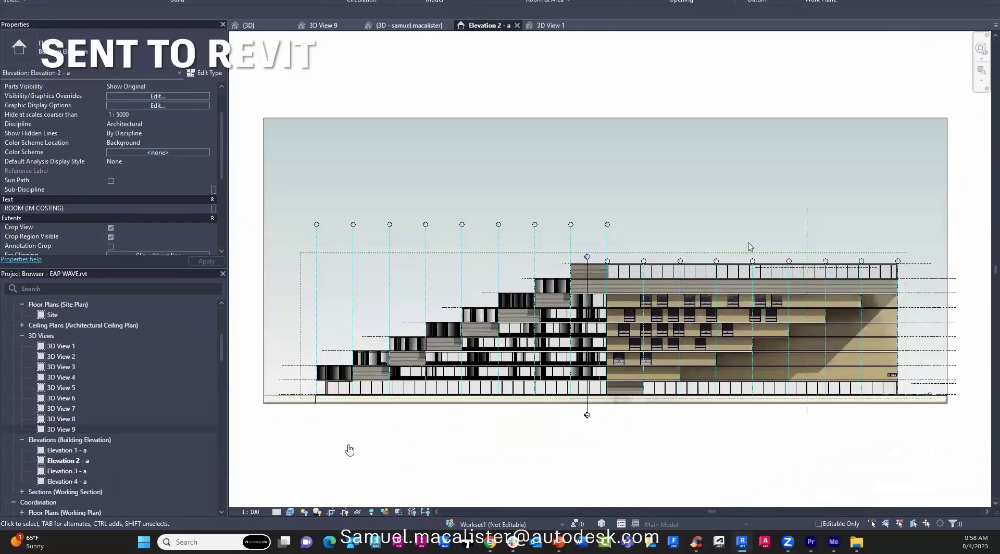
# Switch to the 3D View 1 tab showing the Opera House perspective.
pyautogui.click(555, 26)
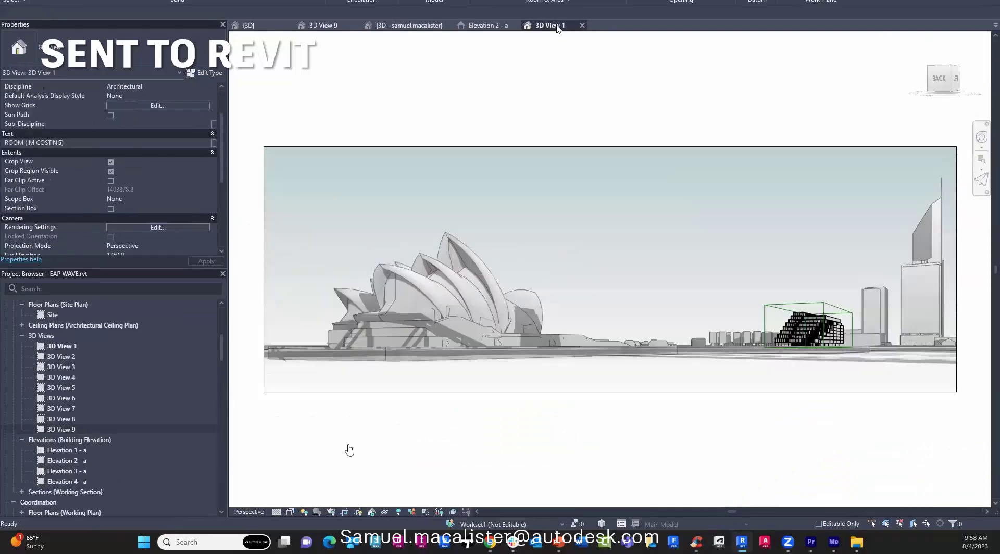